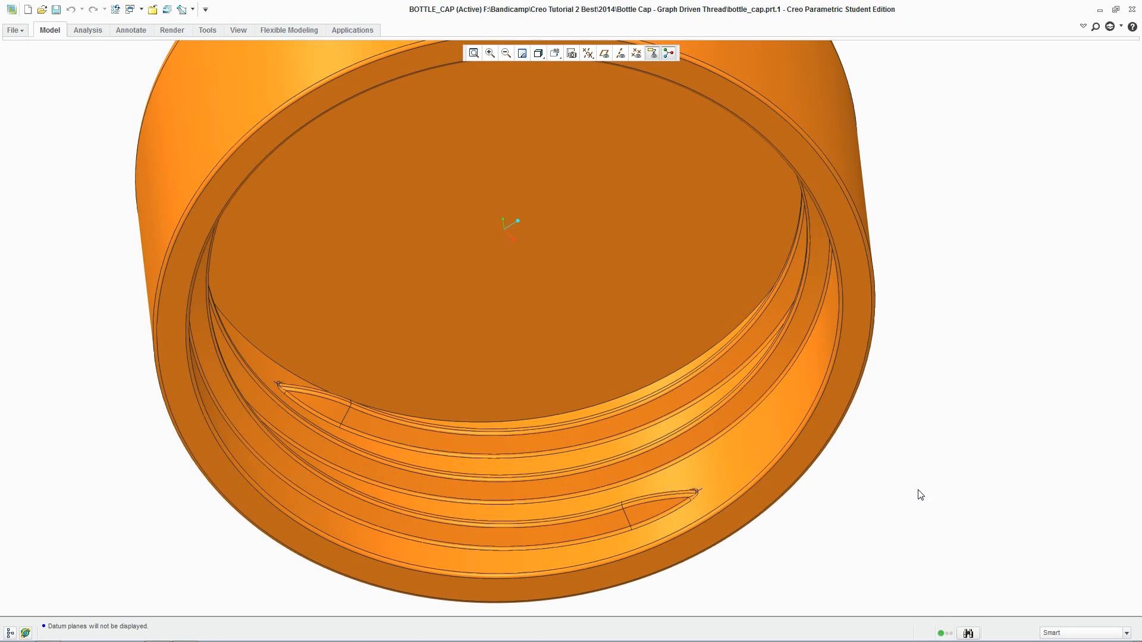
scroll(921, 492, "up", 3)
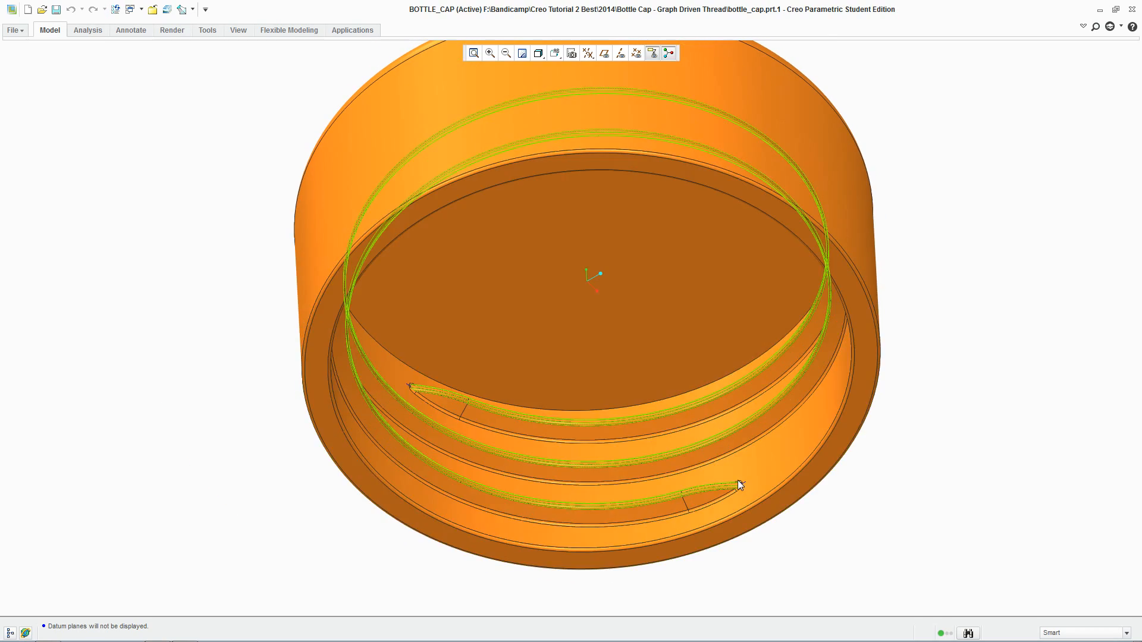
mouse_move(828, 551)
middle_mouse_down()
mouse_move(777, 543)
mouse_move(829, 545)
middle_mouse_up()
scroll(893, 474, "down", 3)
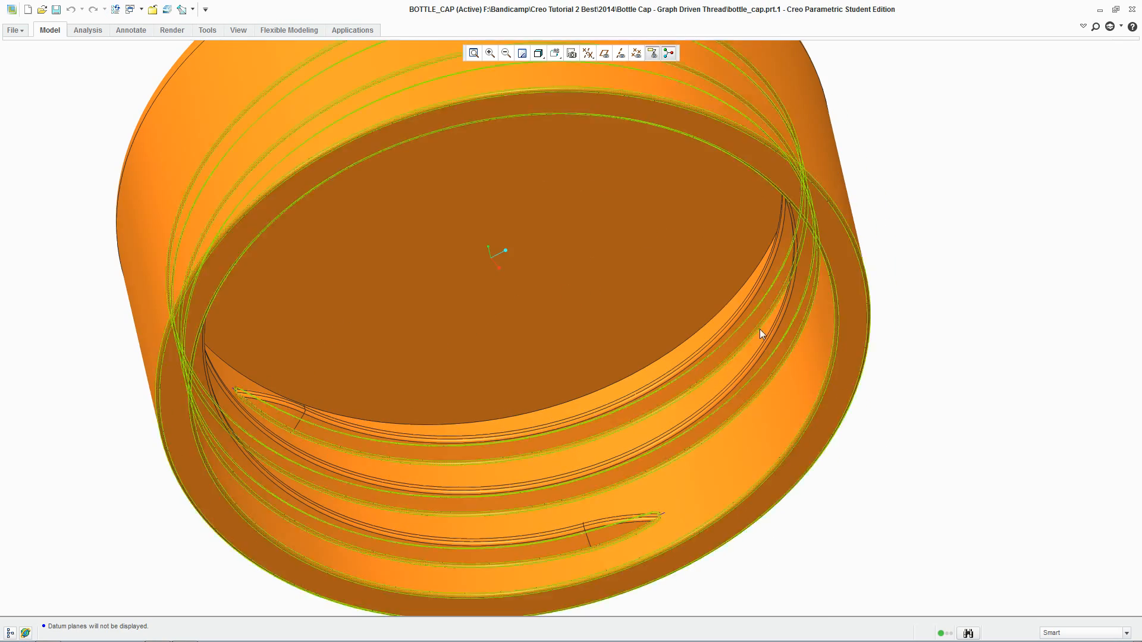
- Create a new solid part from the solid_start_part_mmks template
left_click(28, 10)
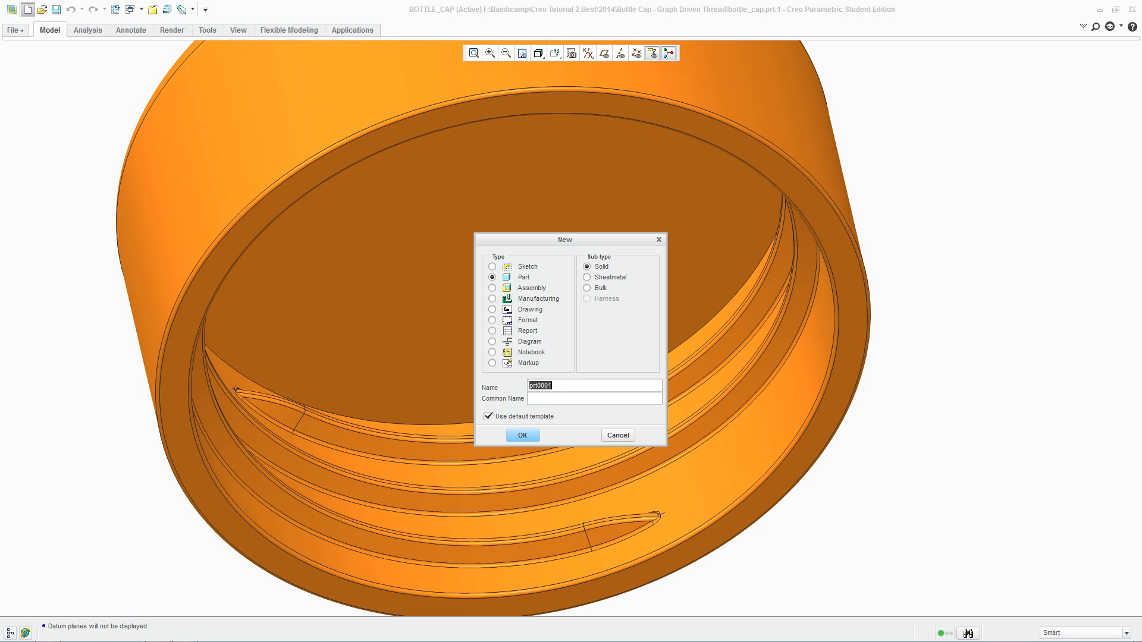
left_click(522, 416)
left_click(522, 436)
double_click(510, 258)
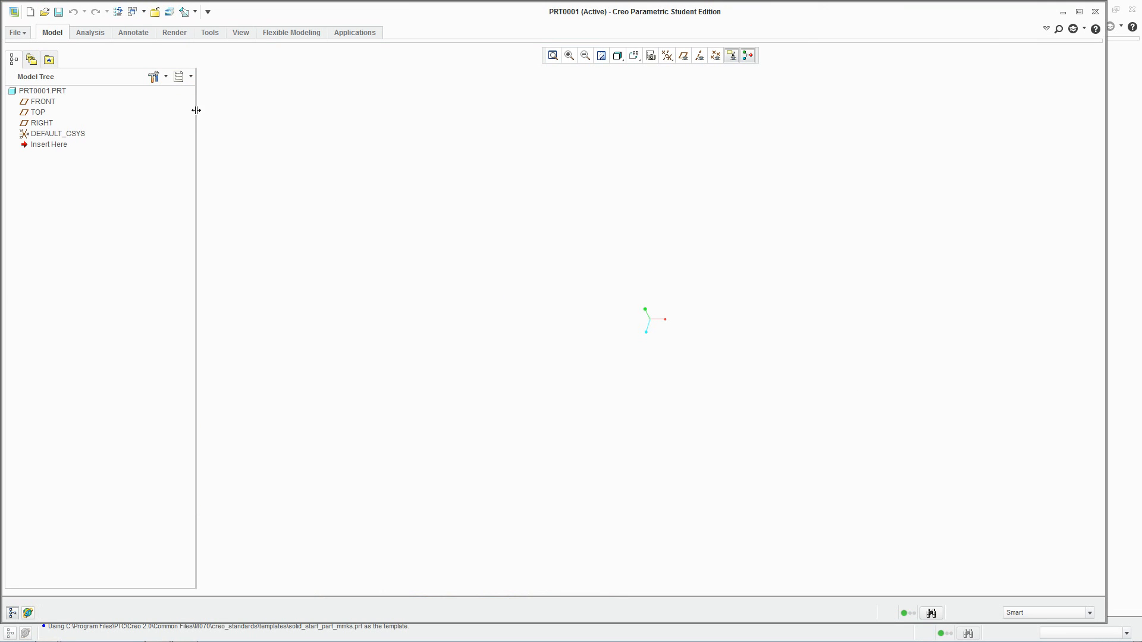
- Maximize the new part's window with the full ribbon shown and turn on the display of all datum types
left_click(1046, 29)
left_click(1080, 13)
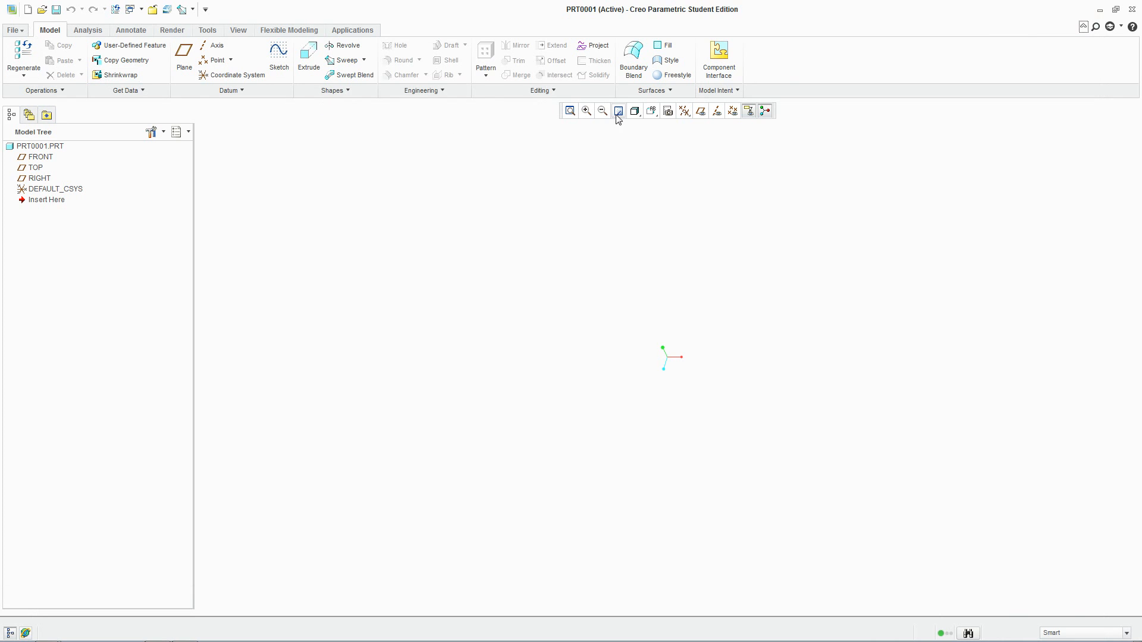
left_click(684, 110)
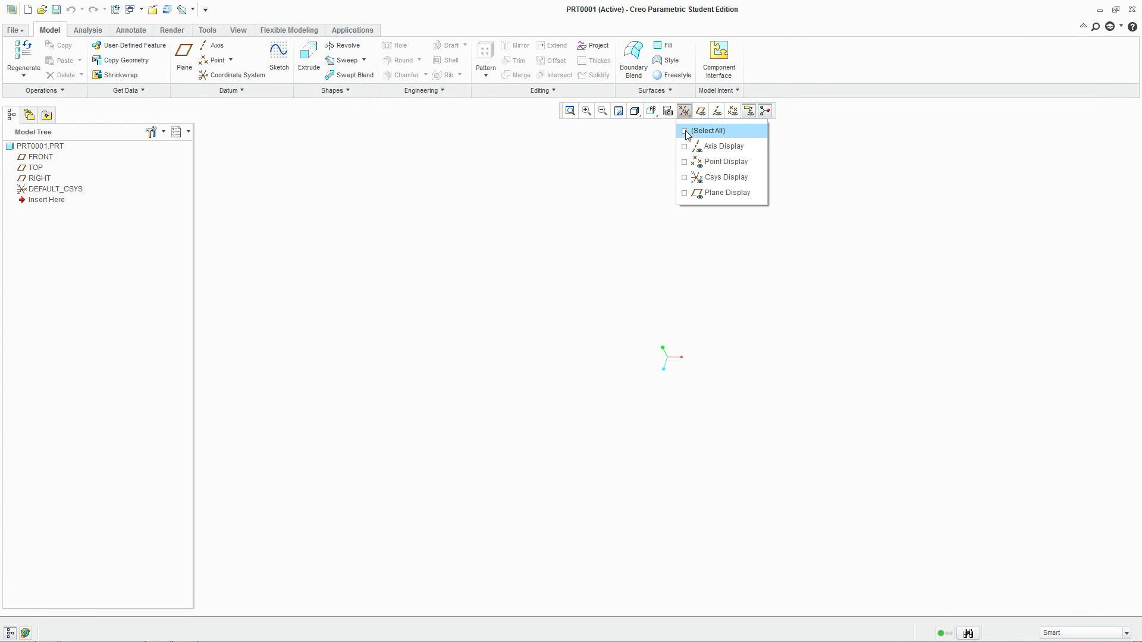
left_click(706, 130)
left_click(539, 196)
- Start an Extrude on the TOP plane and sketch a circle about 109 mm in diameter centred on the origin
left_click(308, 64)
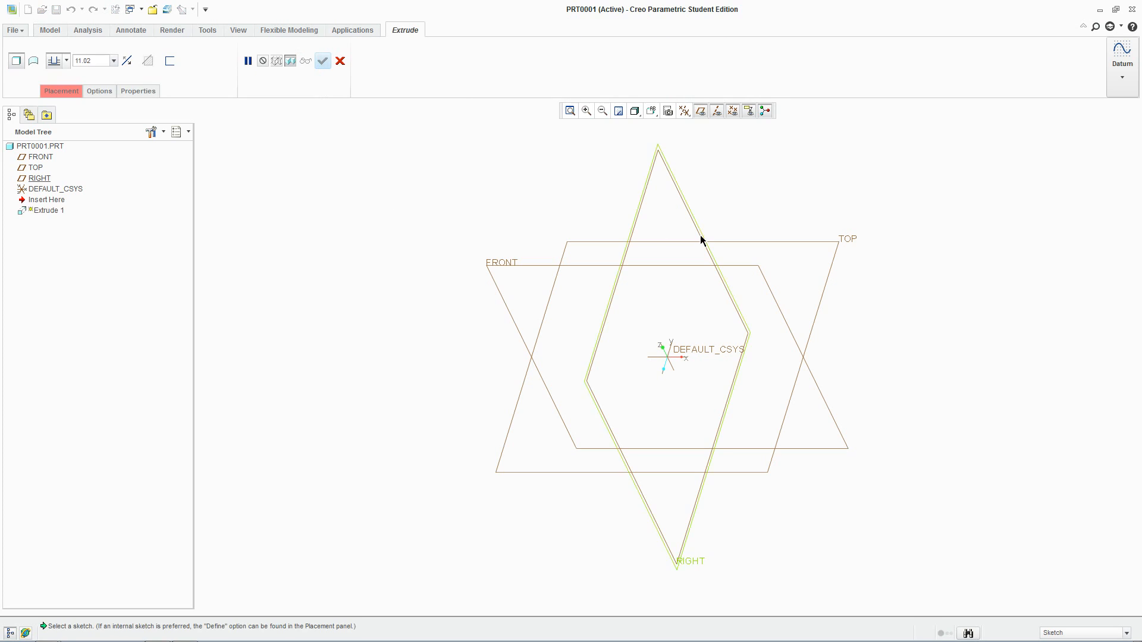
left_click(726, 242)
right_click(718, 323)
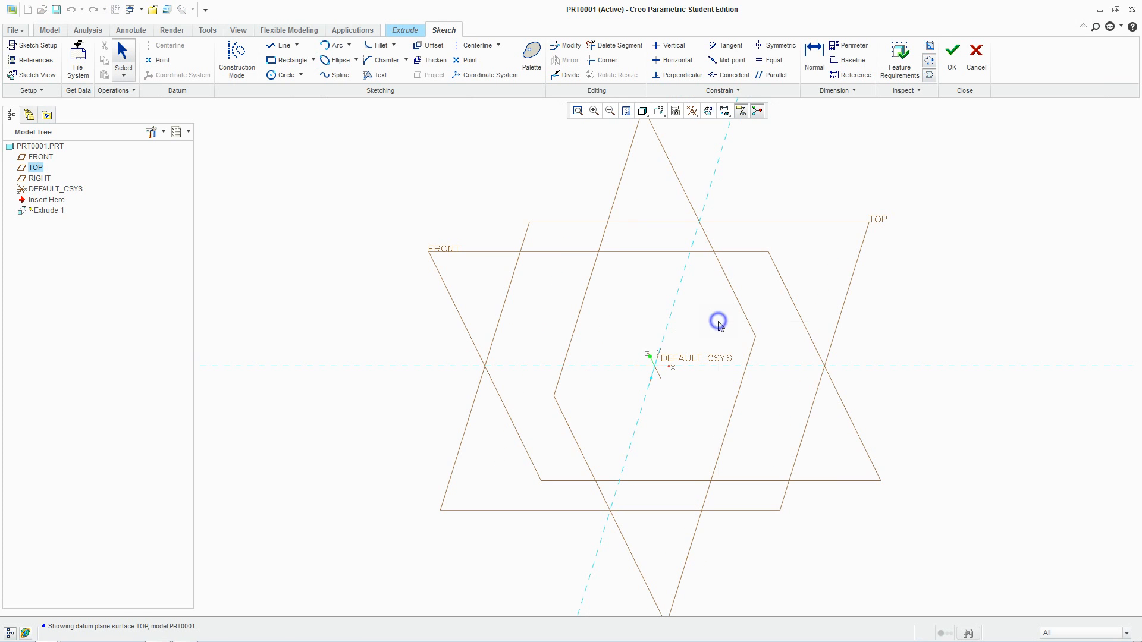
left_click(751, 393)
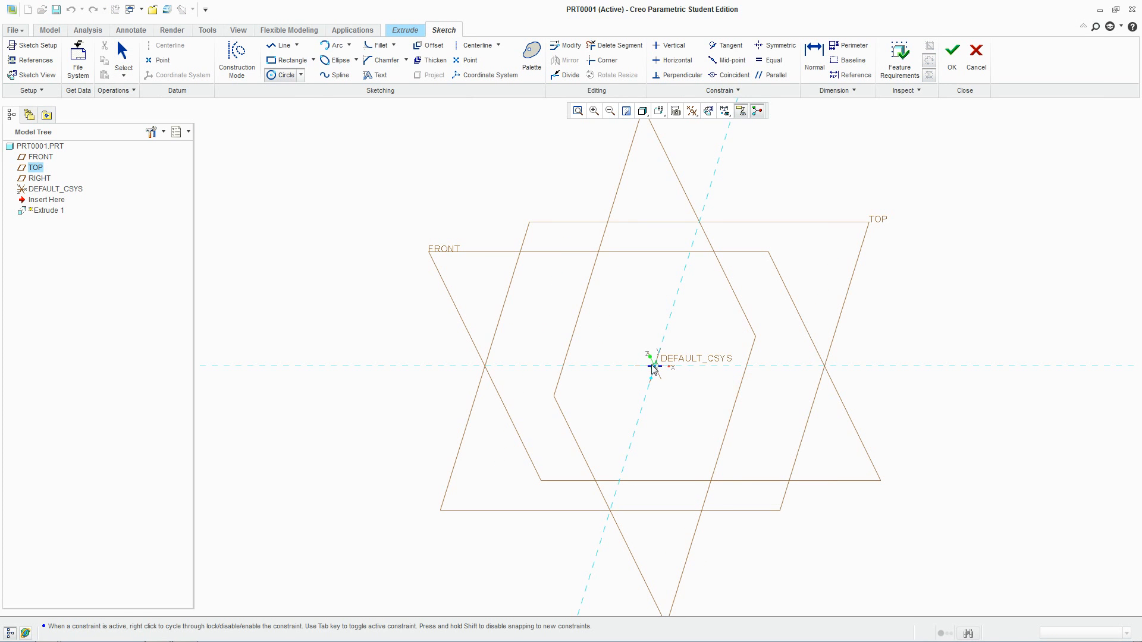
left_click(655, 366)
left_click(689, 334)
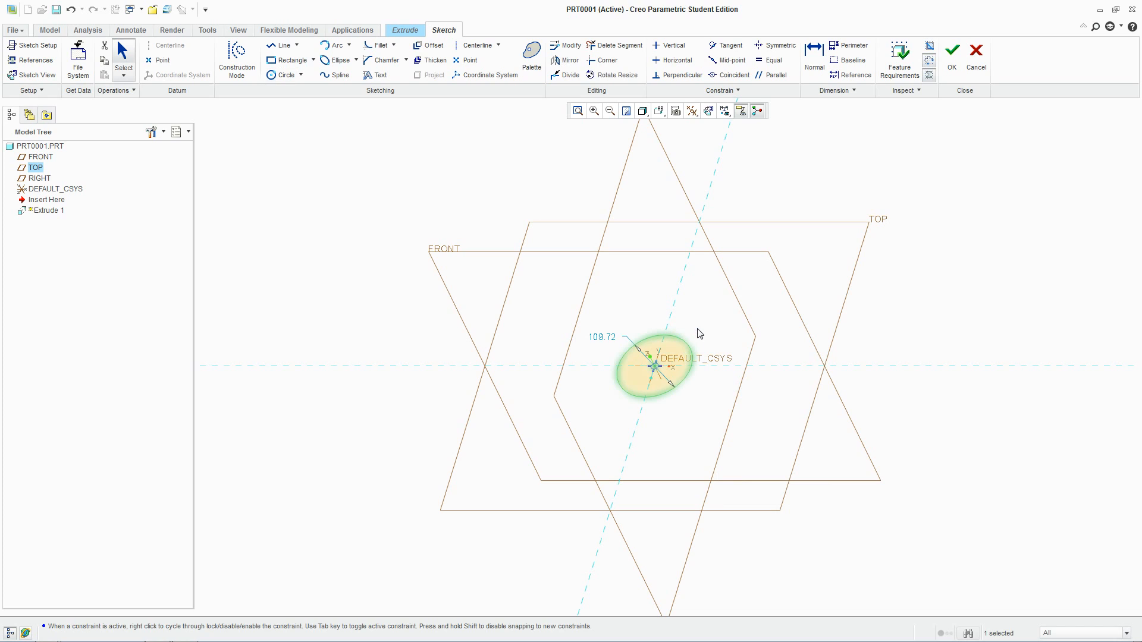
- Set the circle's diameter to 30 mm and finish the sketch
double_click(601, 338)
type("30")
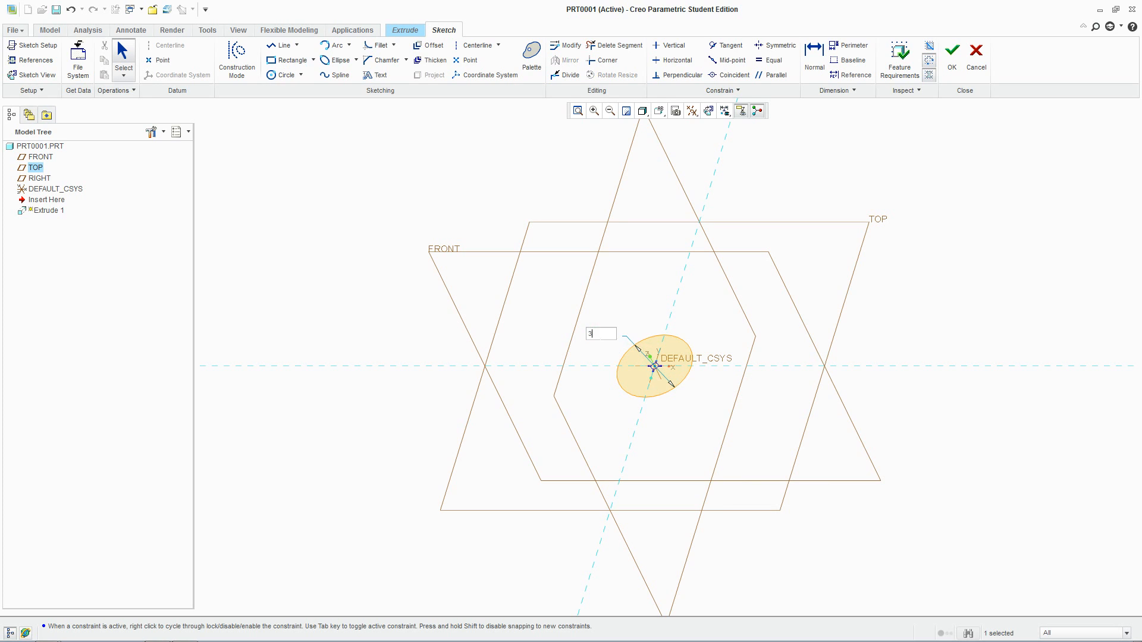
key("Return")
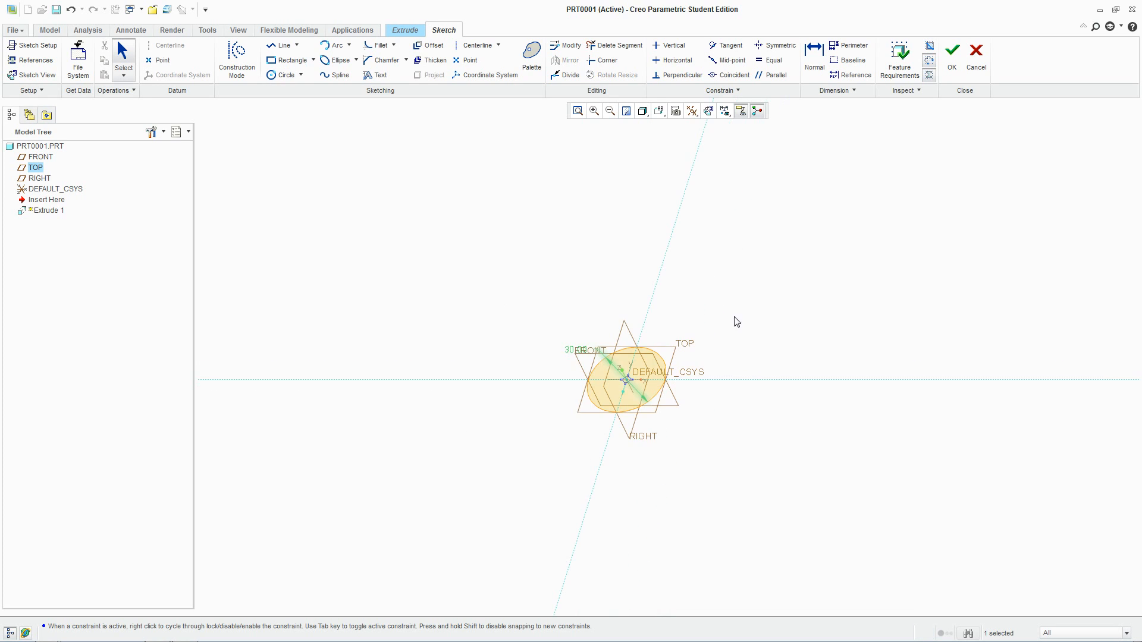
right_click(730, 309)
left_click(750, 479)
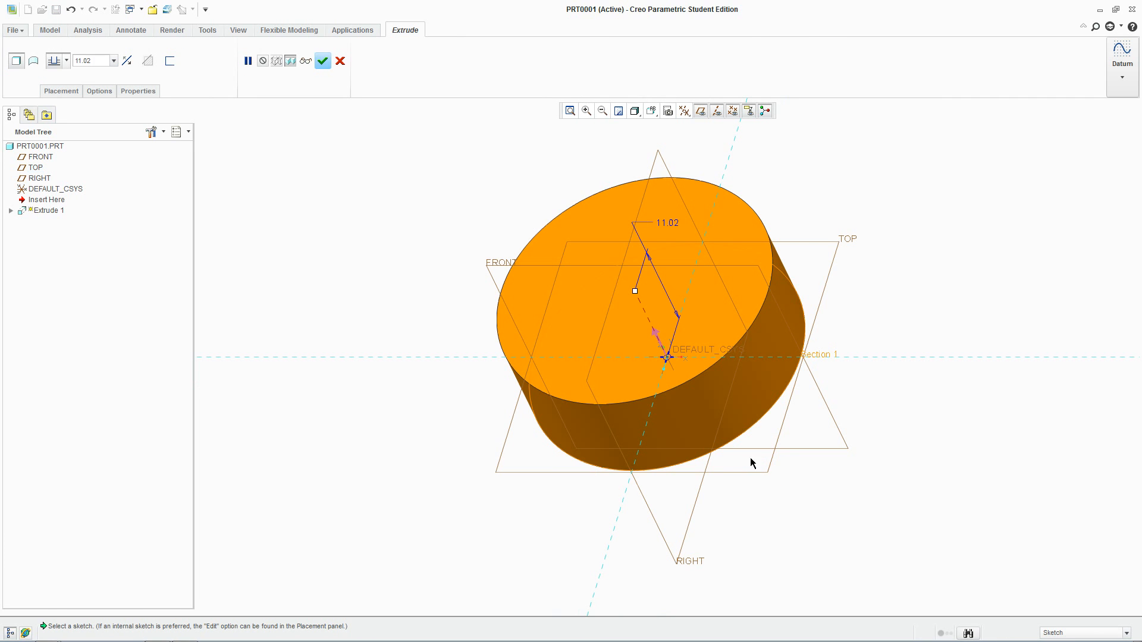
- Set the extrusion depth to 12 mm and complete the solid cylinder
left_click(669, 223)
double_click(668, 222)
type("12")
key("Return")
left_click(323, 61)
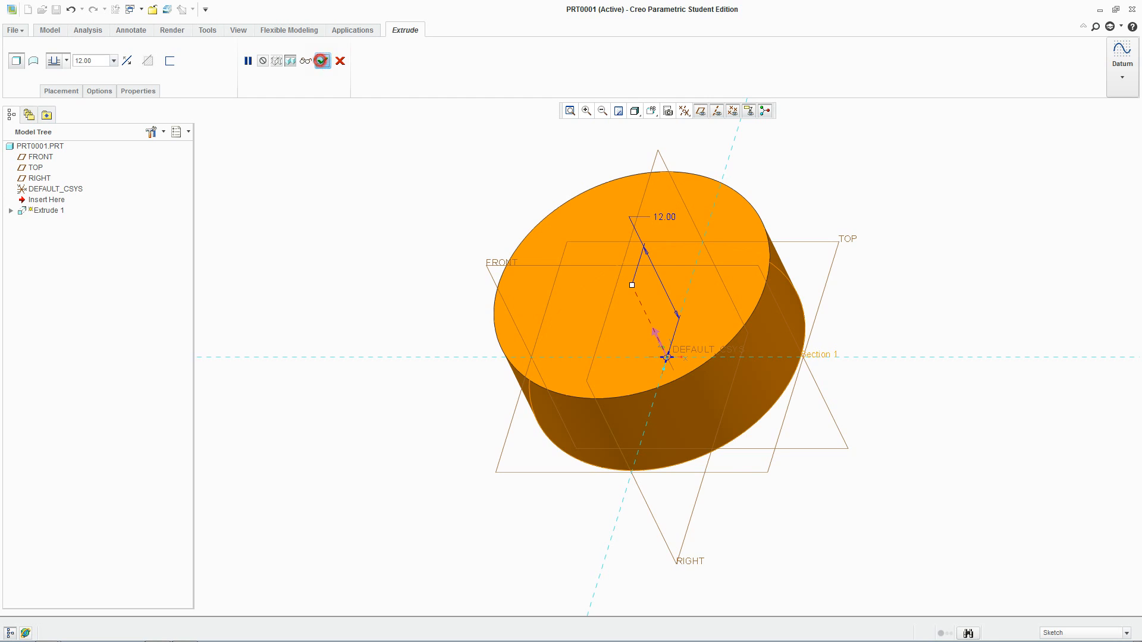
- Round the cylinder's complete upper circular edge with a 1.5 mm radius
left_click(863, 201)
middle_click_drag(841, 227, 841, 300)
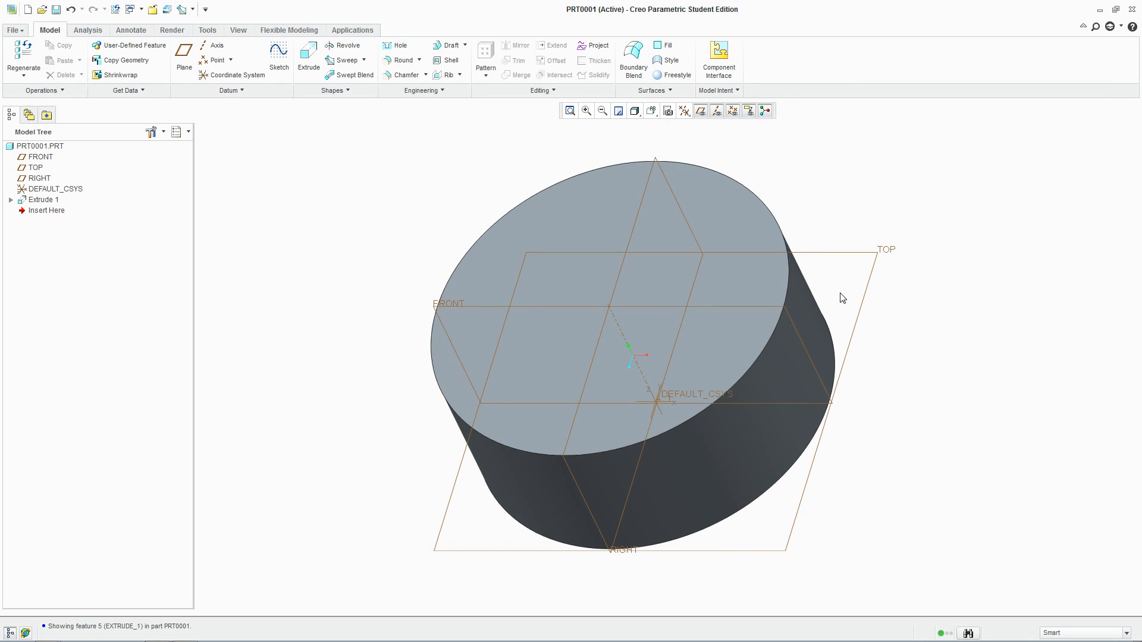
left_click(783, 305)
left_click(788, 284)
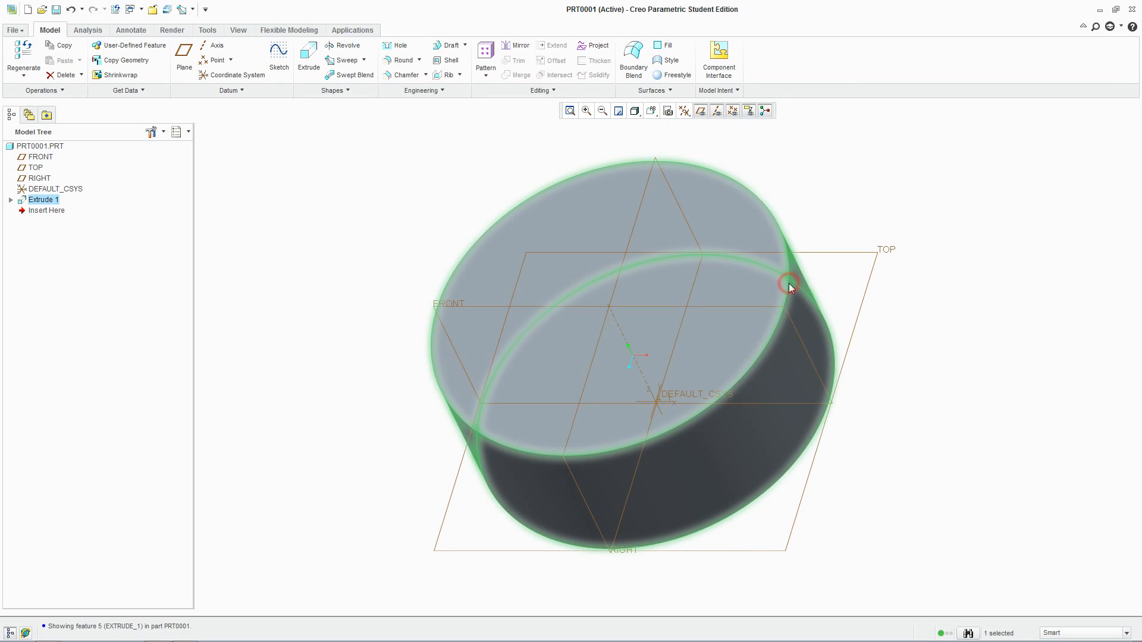
left_click(788, 285)
left_click(770, 333, "ctrl")
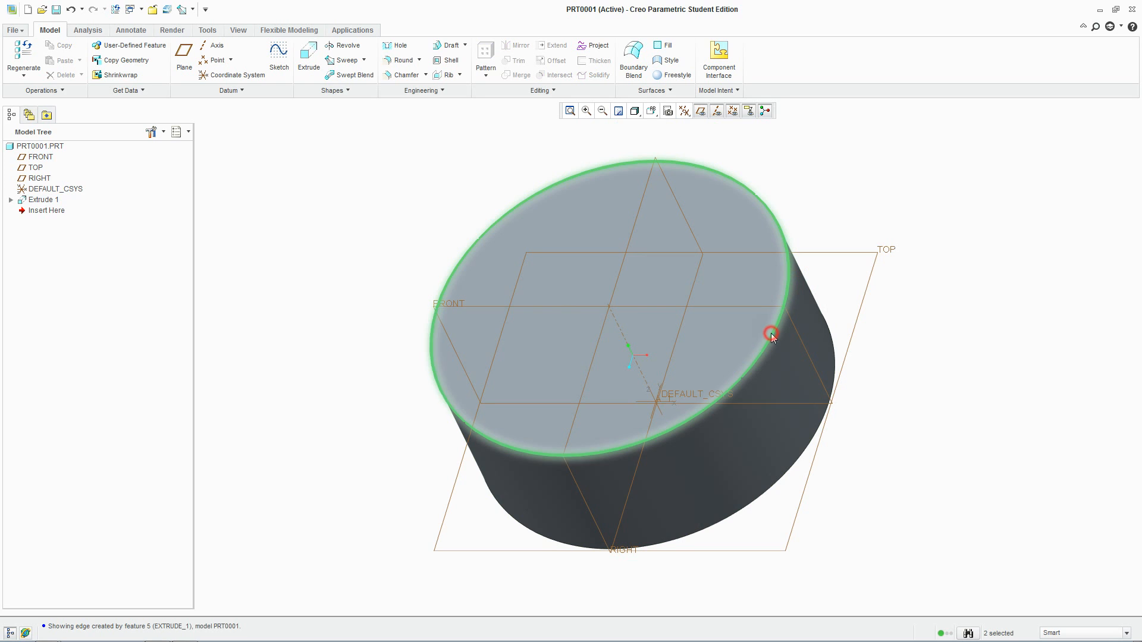
right_click(870, 182)
left_click(898, 202)
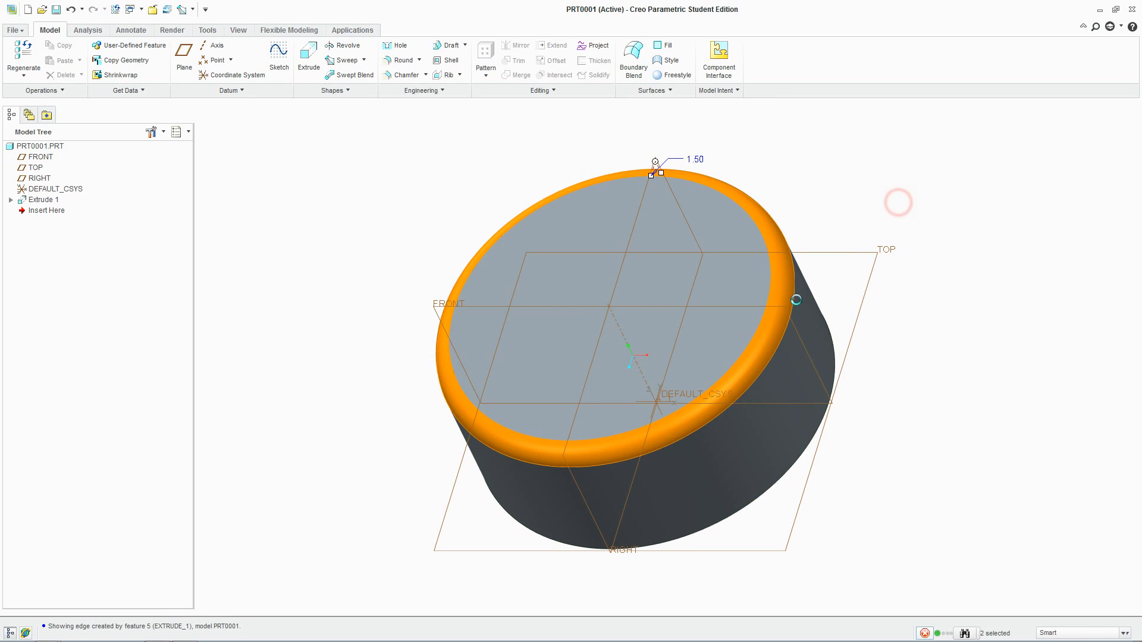
middle_click(791, 150)
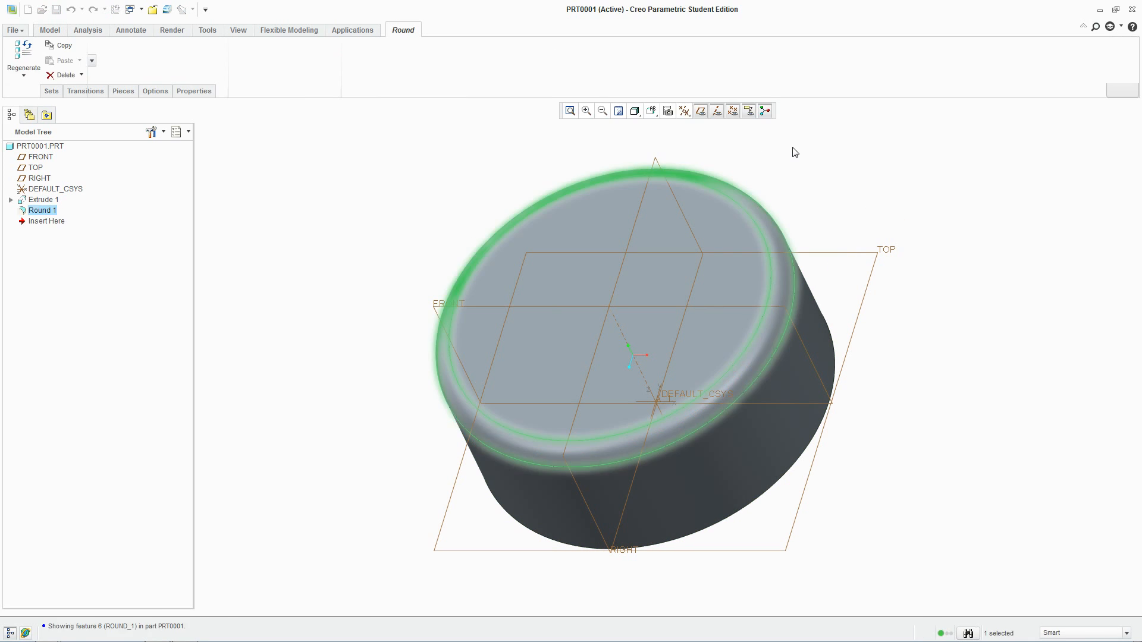
- Shell the cylinder with a 1.5 mm wall thickness, removing the flat face opposite the rounded edge
middle_click_drag(892, 255, 583, 215)
left_click(436, 202)
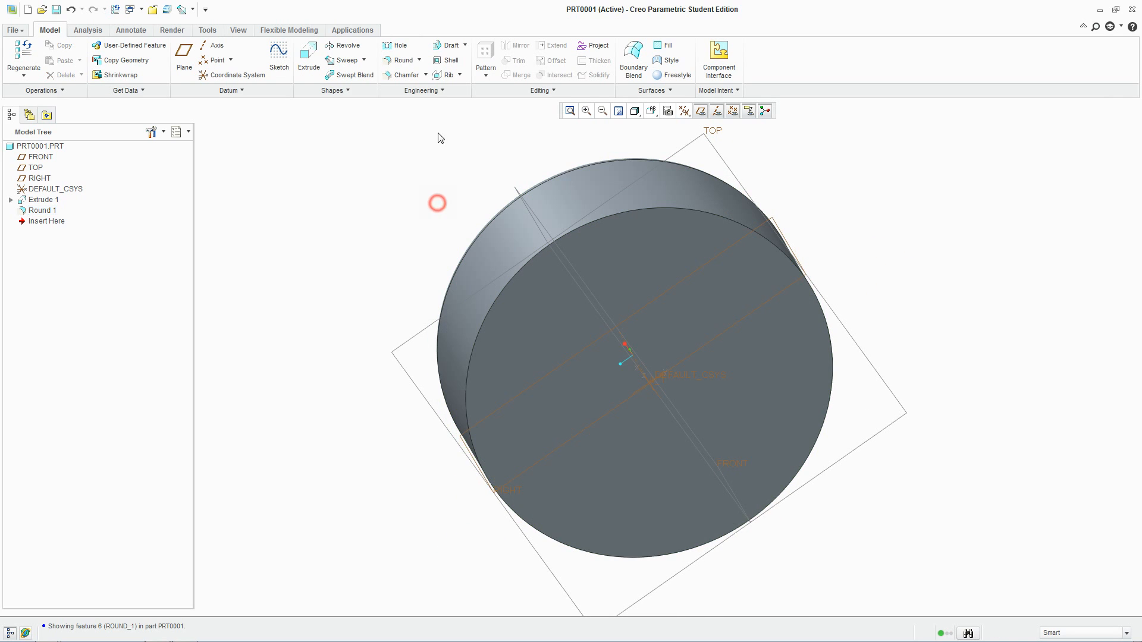
left_click(446, 60)
left_click(669, 284)
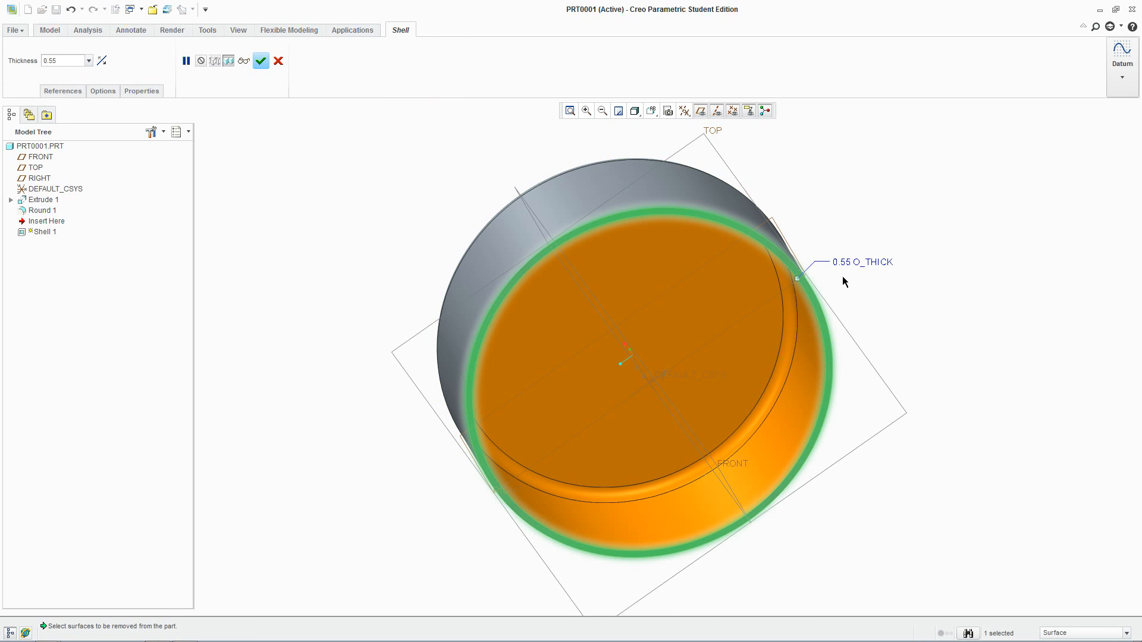
double_click(846, 262)
type("1")
key("Return")
right_click(857, 224)
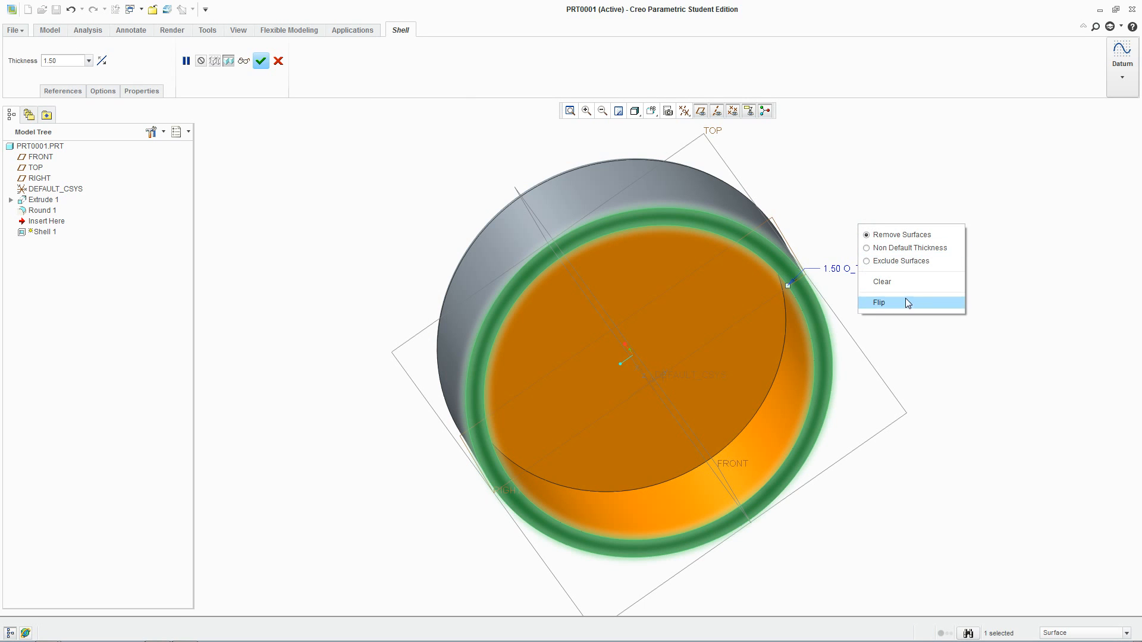
left_click(796, 195)
middle_click(612, 128)
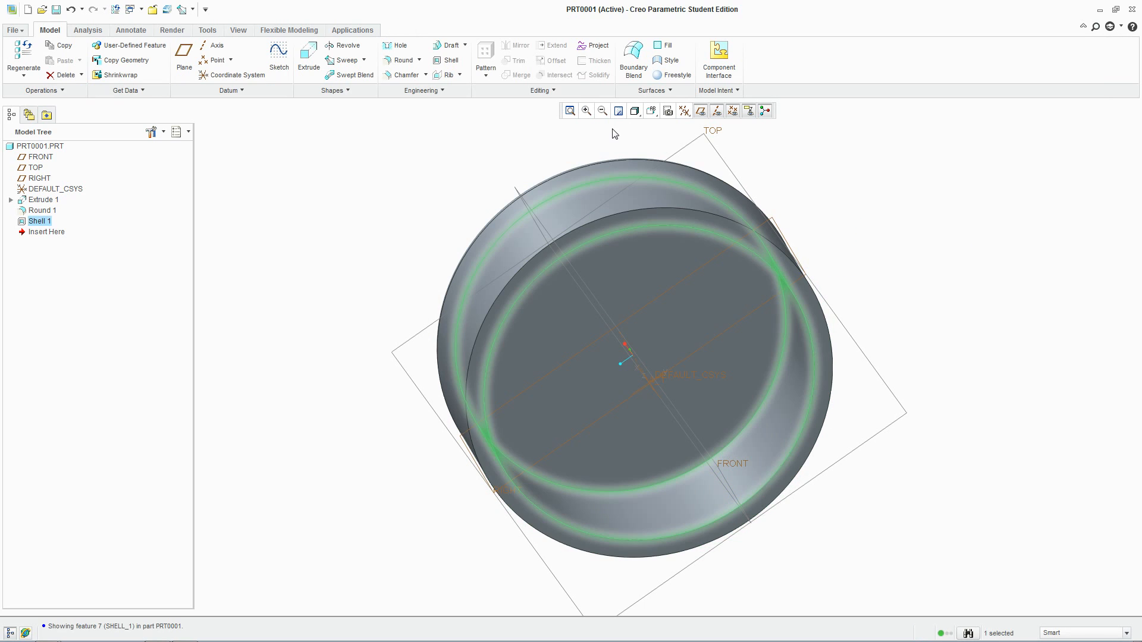
middle_click_drag(969, 337, 909, 288)
scroll(921, 319, "up", 2)
left_click(921, 319)
scroll(918, 292, "down", 1)
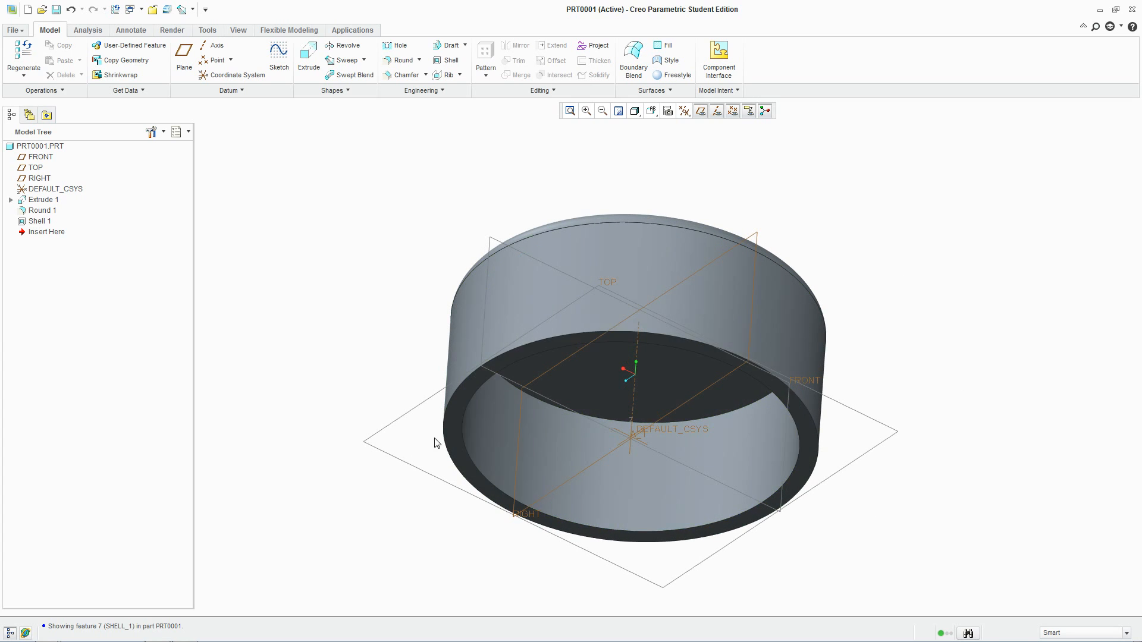
left_click(364, 60)
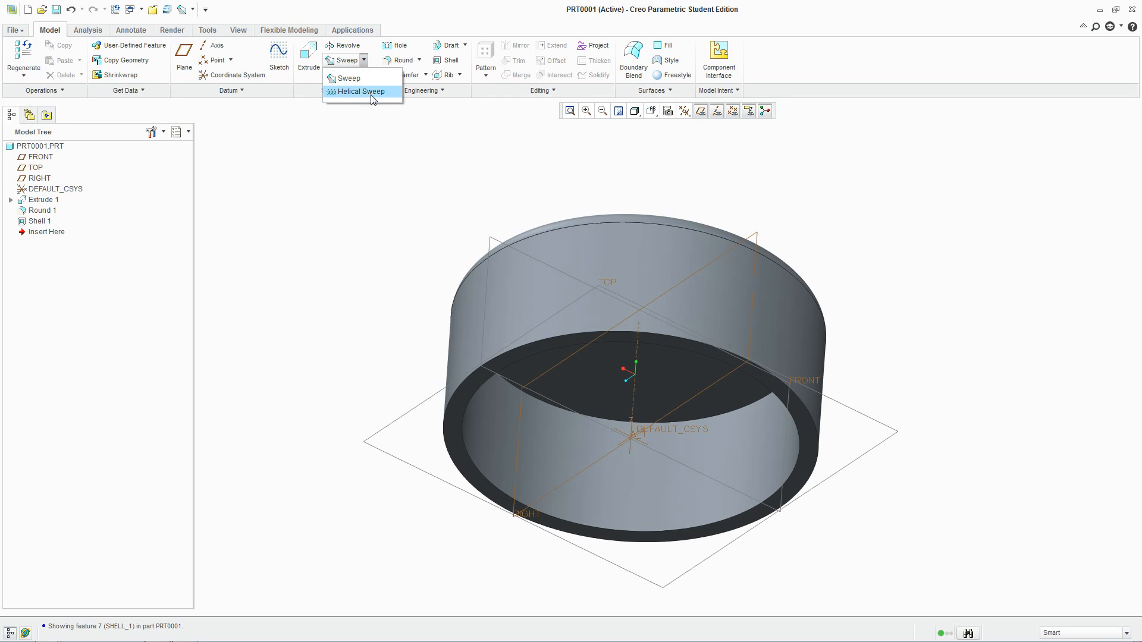
left_click(243, 92)
left_click(243, 92)
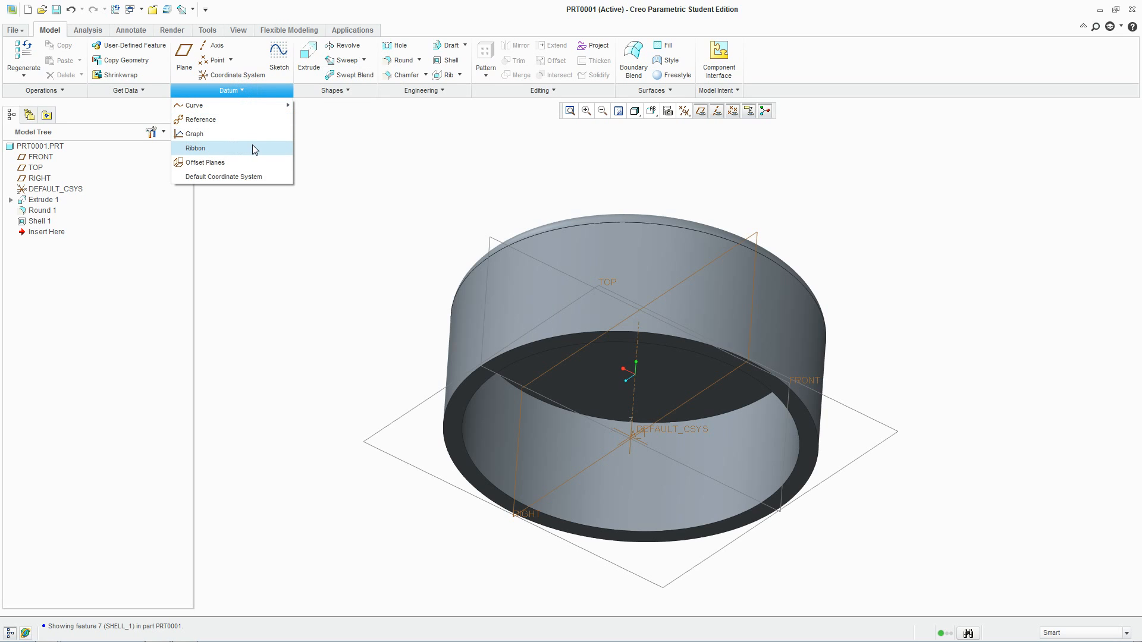
left_click(355, 140)
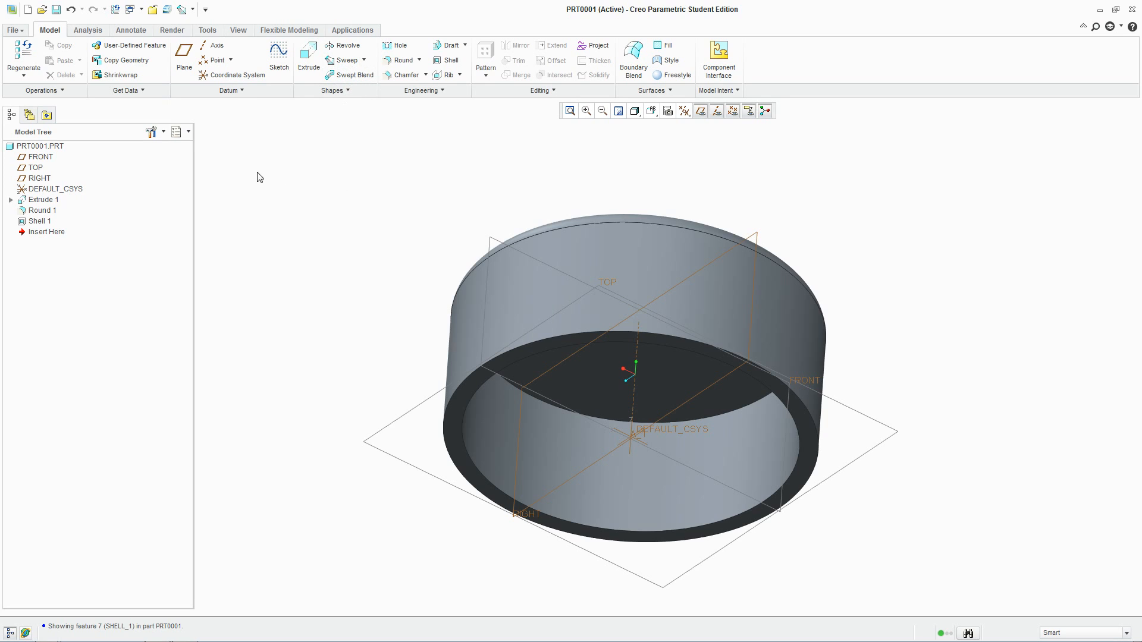
- Start a datum curve from an equation and set its coordinate system type to Cylindrical
left_click(242, 90)
mouse_move(285, 109)
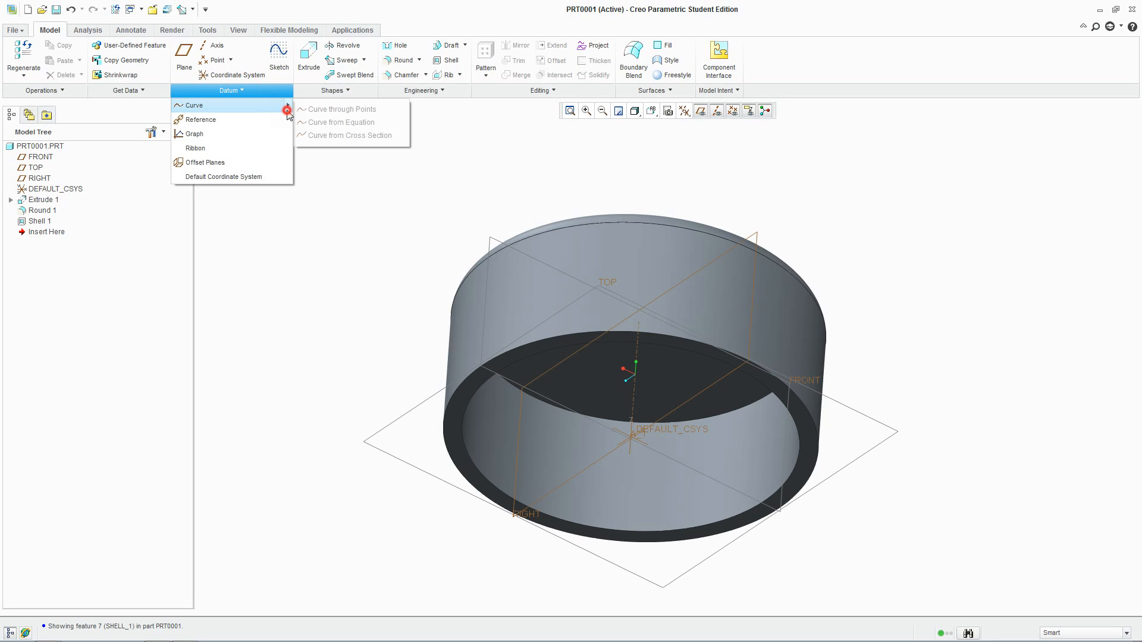
left_click(330, 123)
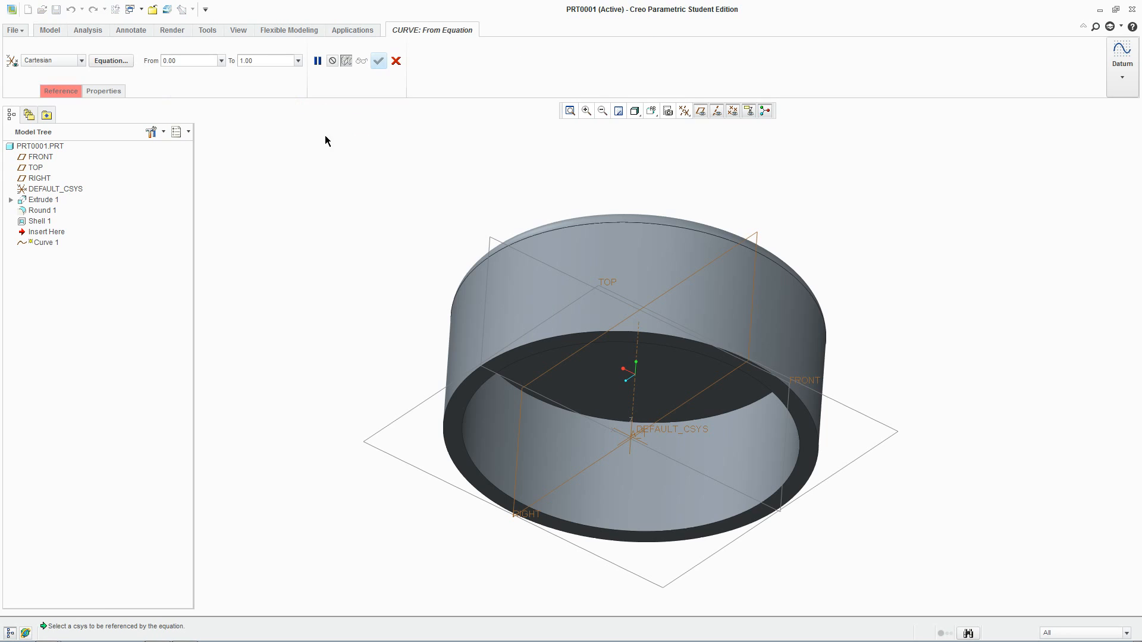
left_click(80, 61)
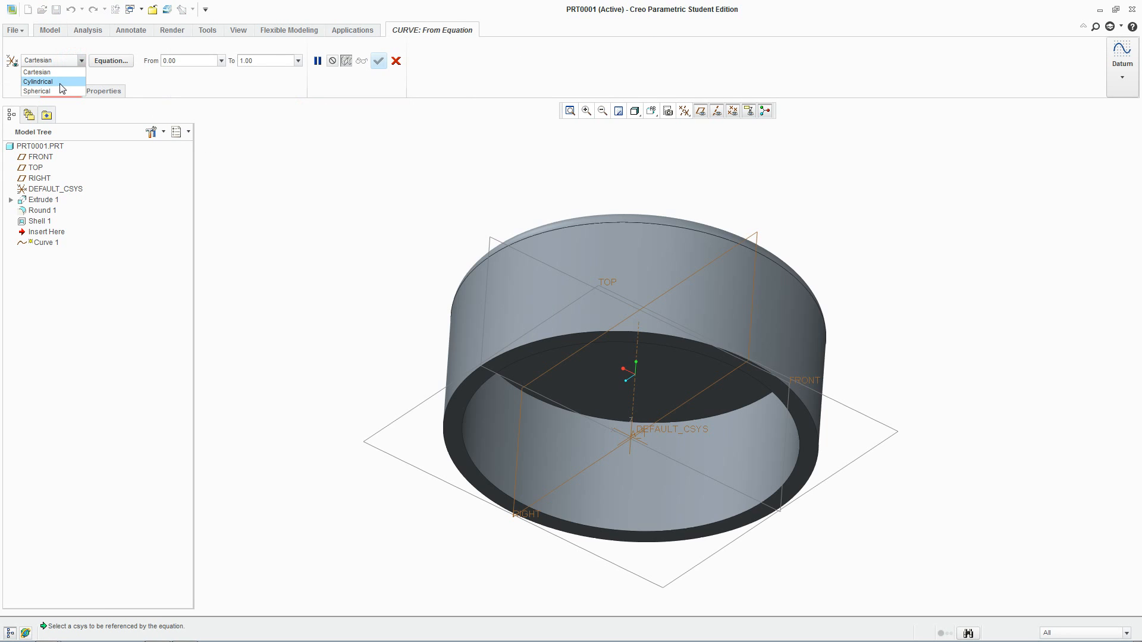
left_click(60, 84)
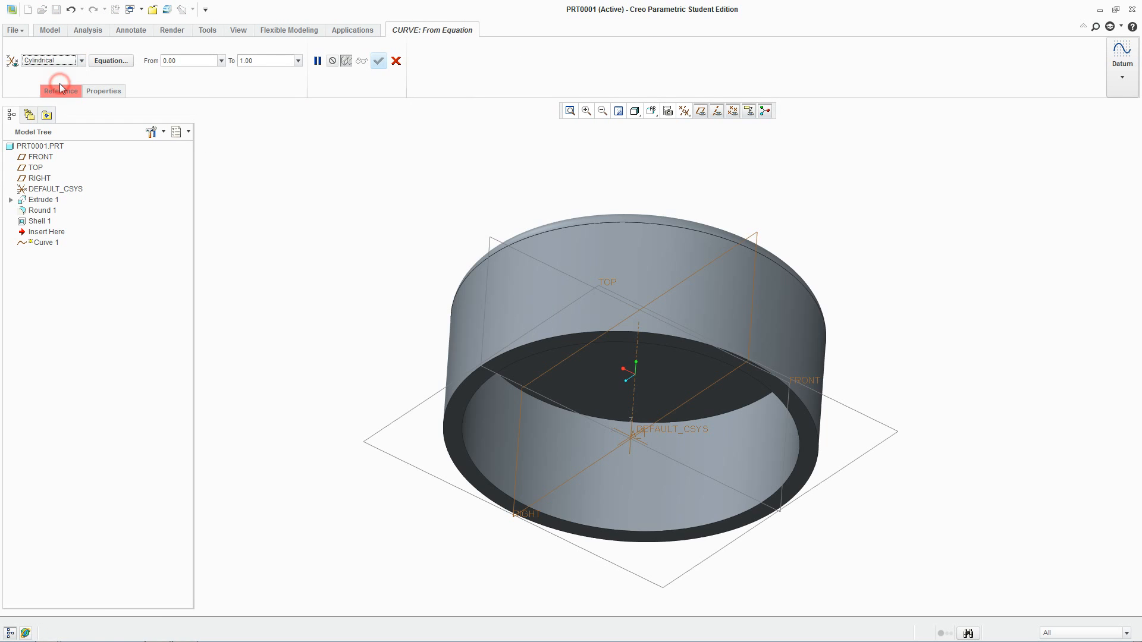
- Define the cylindrical curve equations with r = 27/2, theta as a multiple of t, and +2 added to the height equation
left_click(109, 60)
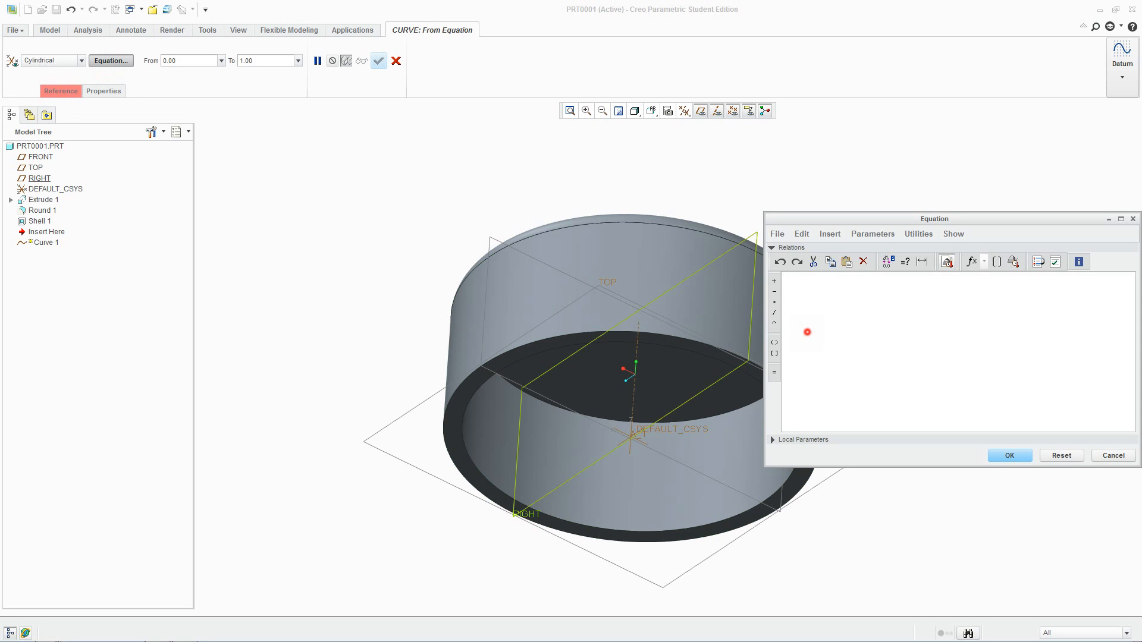
left_click(807, 332)
left_click(1079, 262)
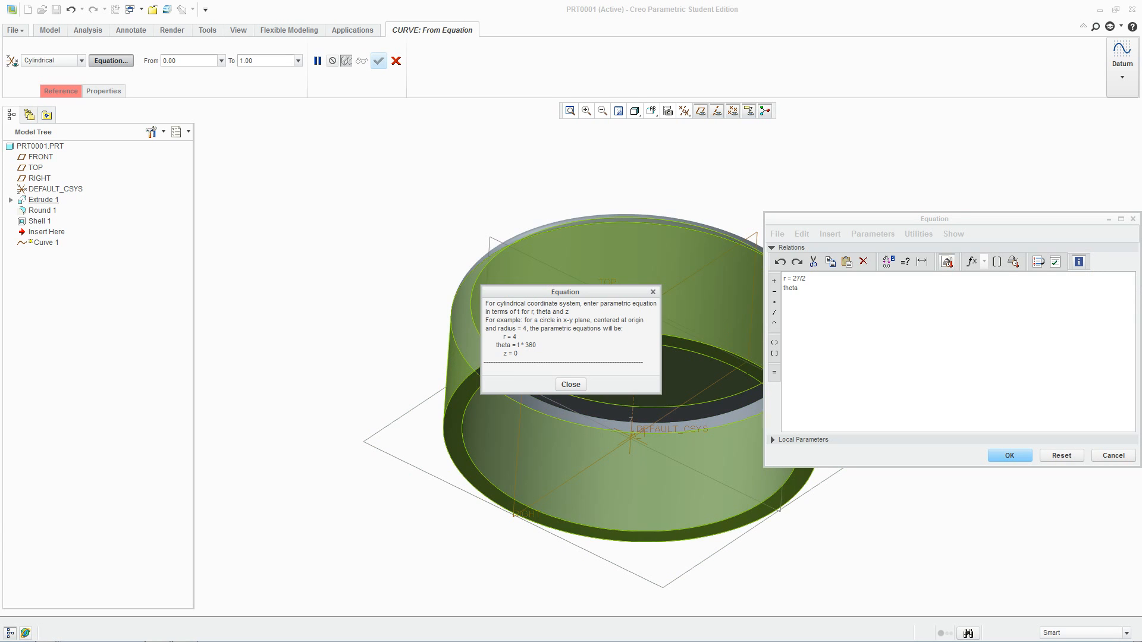
left_click(823, 298)
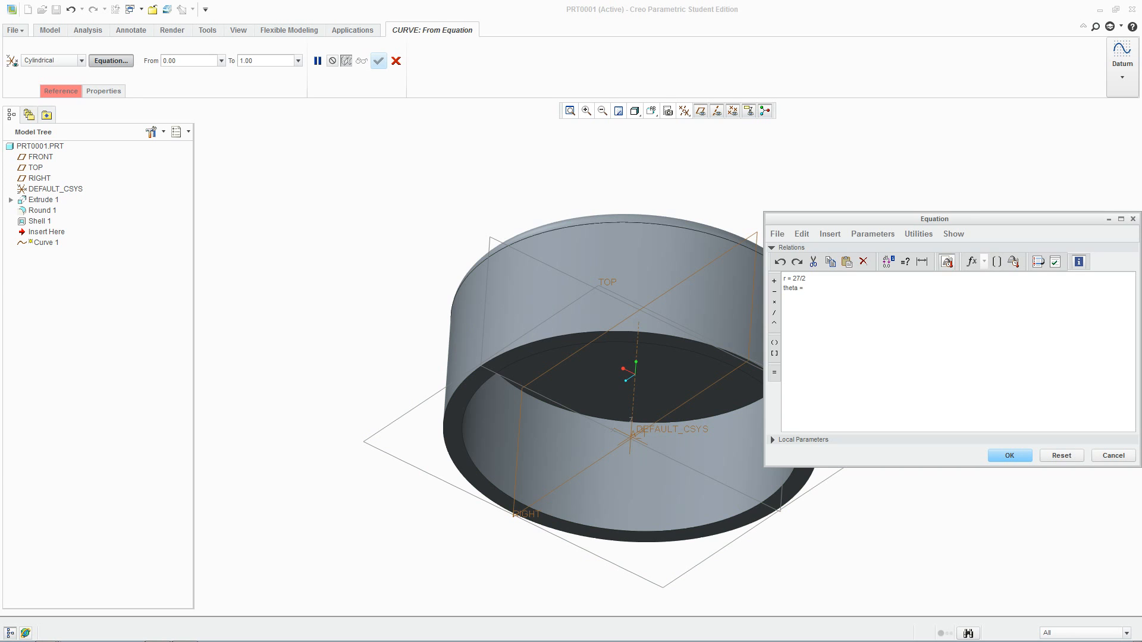
key("alt+Tab")
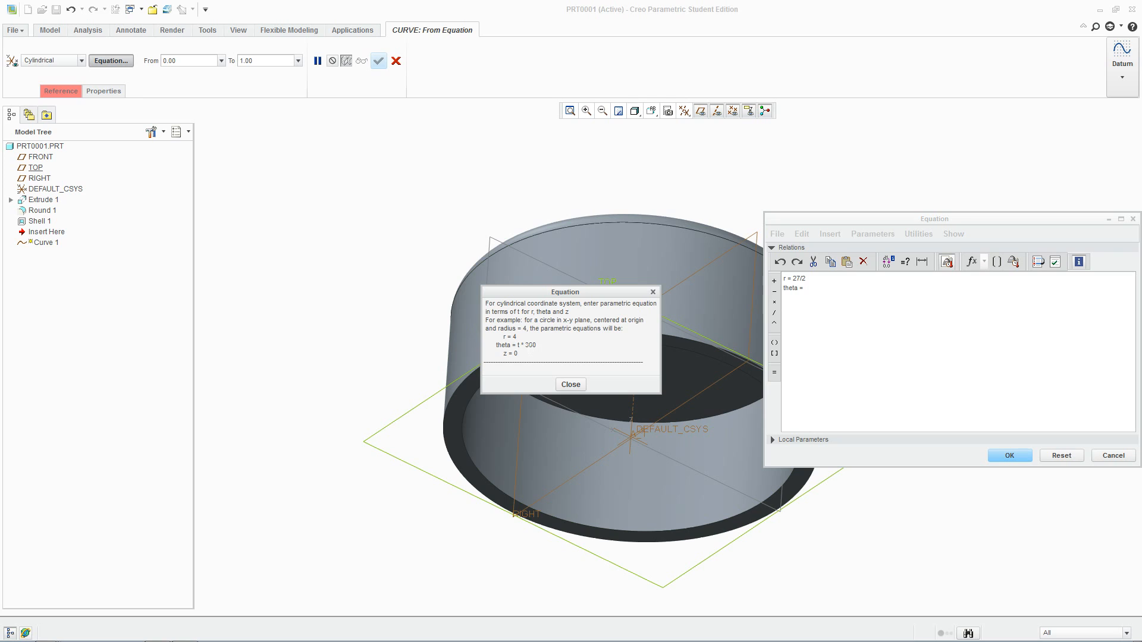
left_click(855, 298)
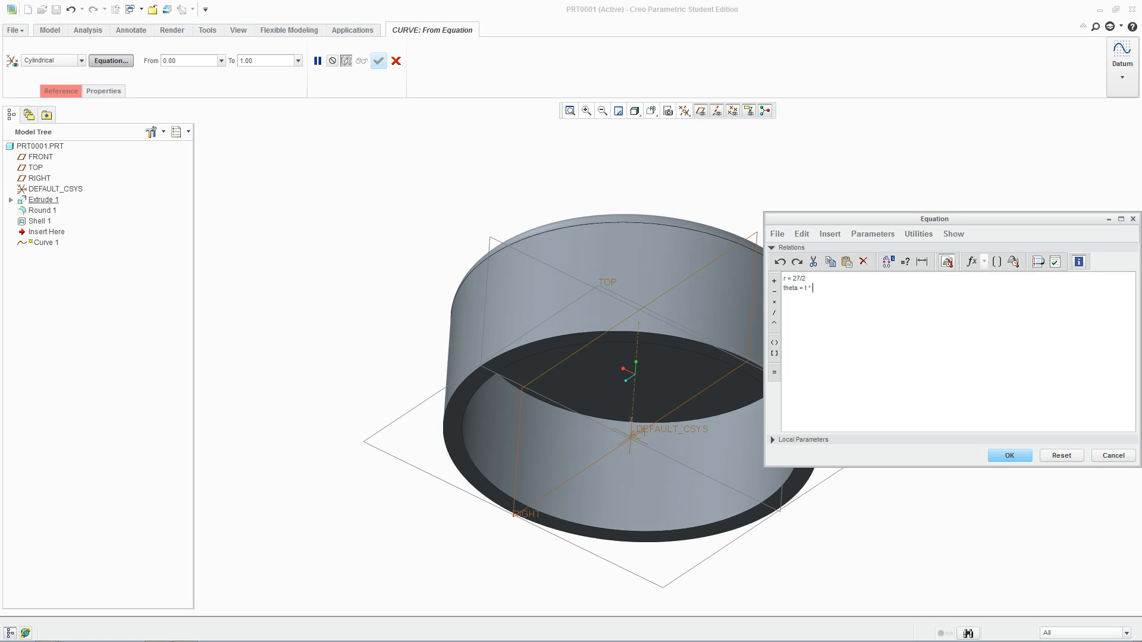
left_click(821, 290)
type("+2")
left_click(1011, 457)
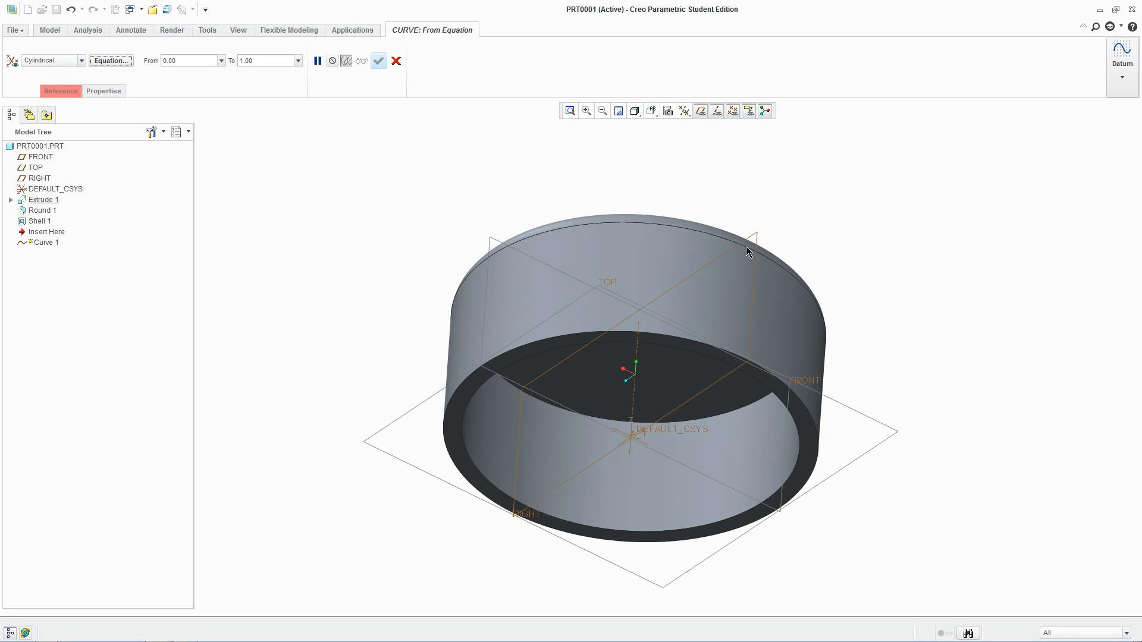
- Reference the equation curve to DEFAULT_CSYS and complete the helical datum curve
middle_click_drag(746, 246, 749, 330)
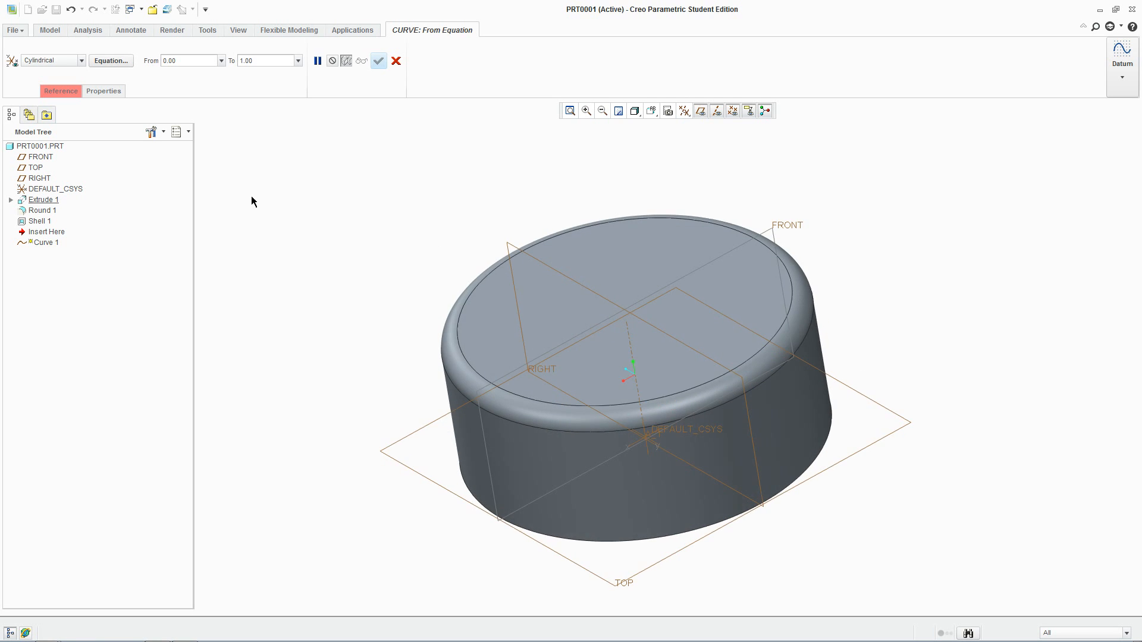
left_click(63, 90)
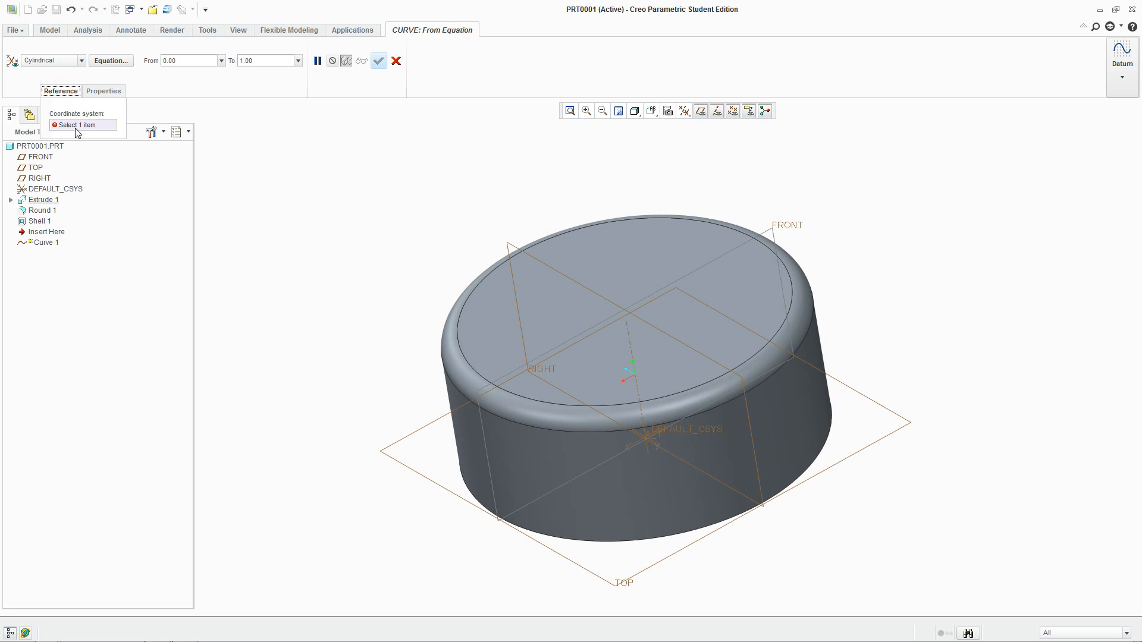
left_click(704, 431)
middle_click_drag(867, 365, 743, 440)
scroll(885, 369, "down", 2)
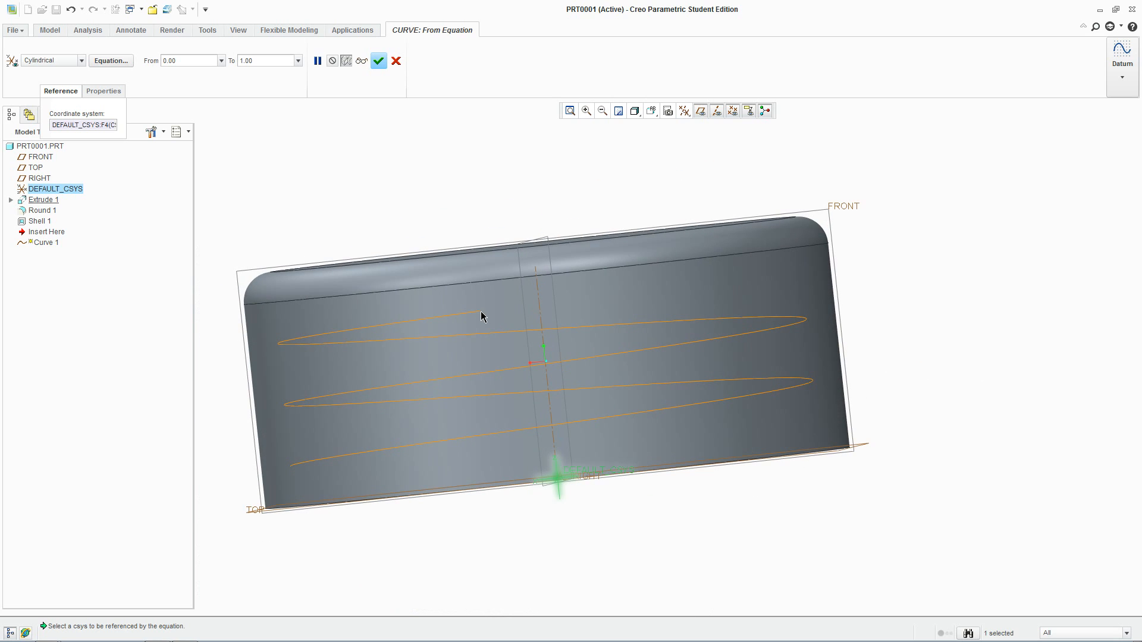
middle_click_drag(706, 433, 365, 496)
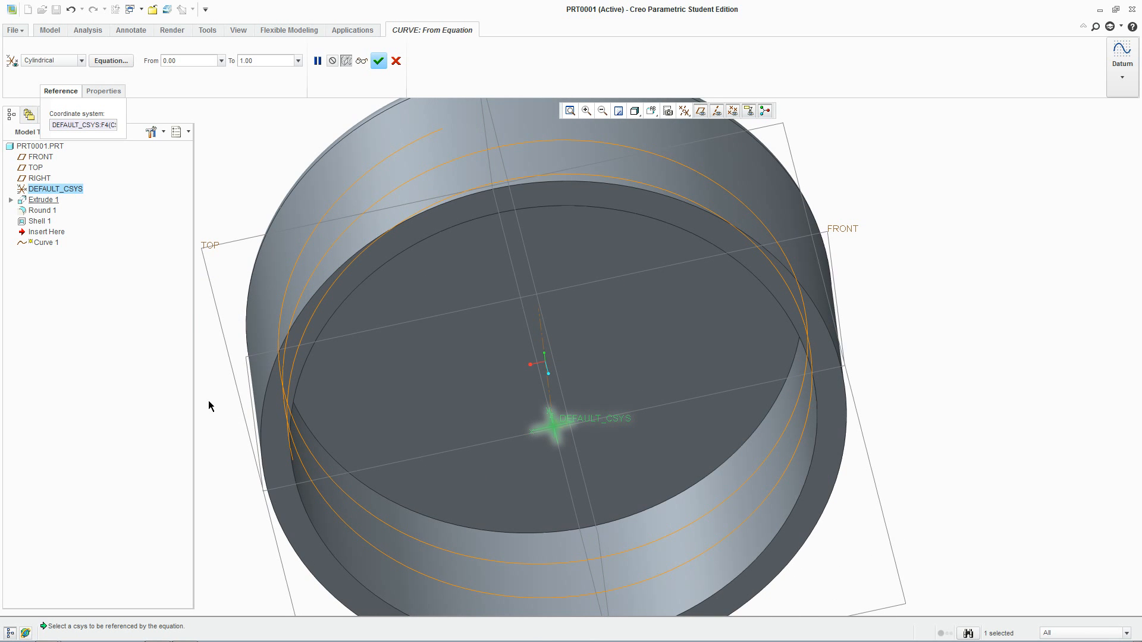
mouse_move(897, 429)
middle_mouse_down()
mouse_move(938, 339)
mouse_move(898, 325)
mouse_move(906, 354)
middle_mouse_up()
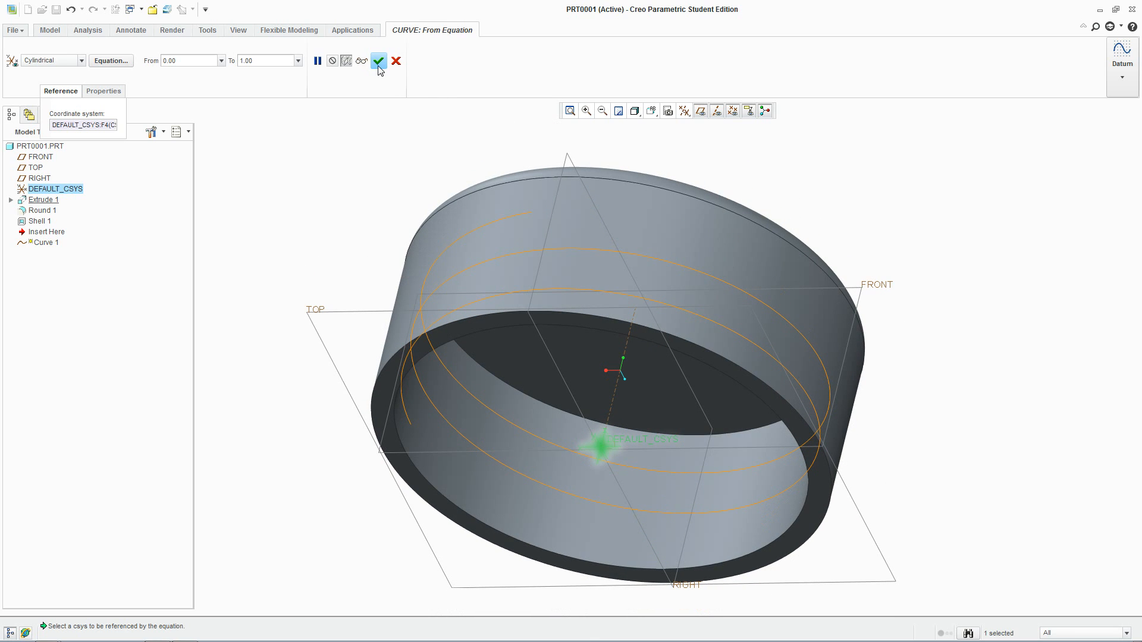
left_click(379, 65)
left_click(345, 250)
- Start a variable-section sweep along the helical curve and open its section sketch
scroll(263, 230, "up", 2)
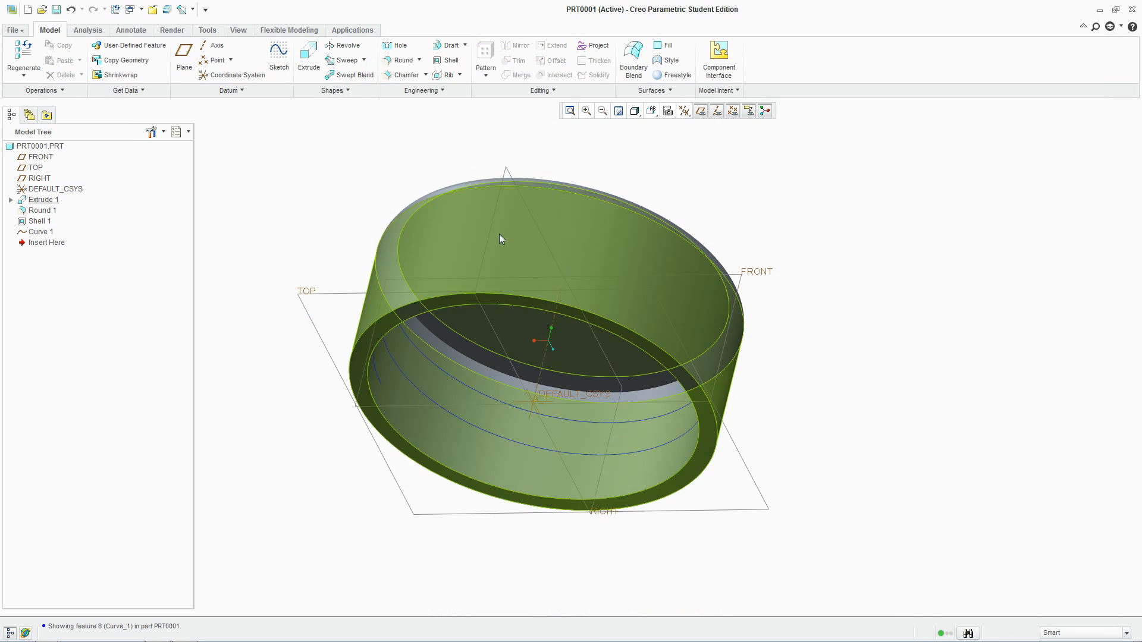
mouse_move(691, 213)
middle_mouse_down()
mouse_move(667, 159)
mouse_move(692, 183)
mouse_move(689, 204)
mouse_move(671, 199)
middle_mouse_up()
middle_click_drag(645, 188, 643, 188)
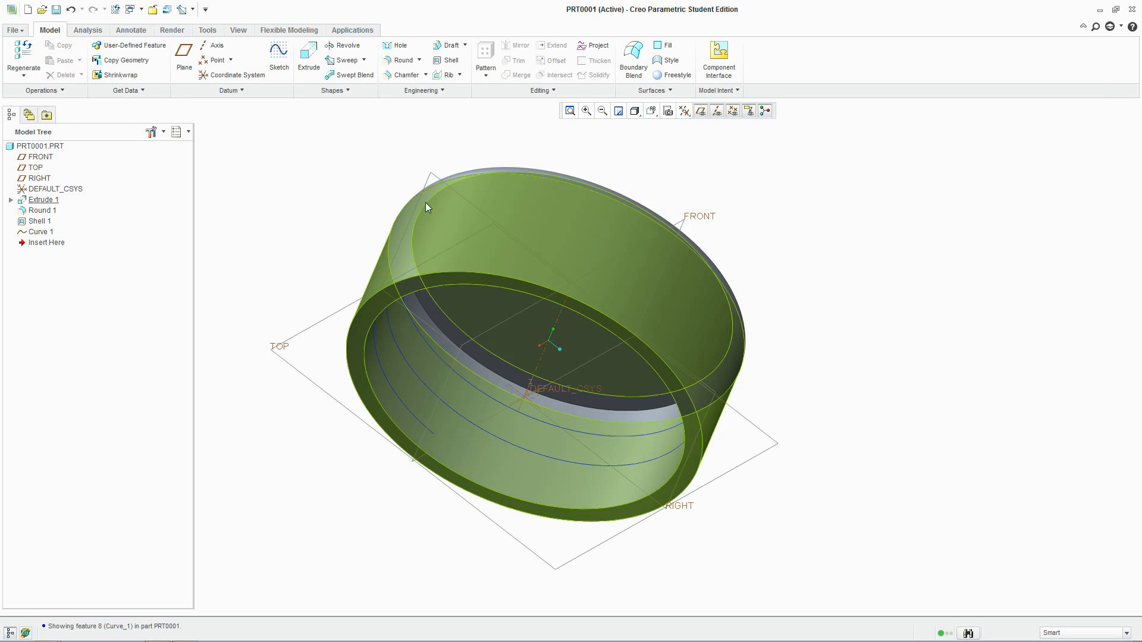
left_click(345, 62)
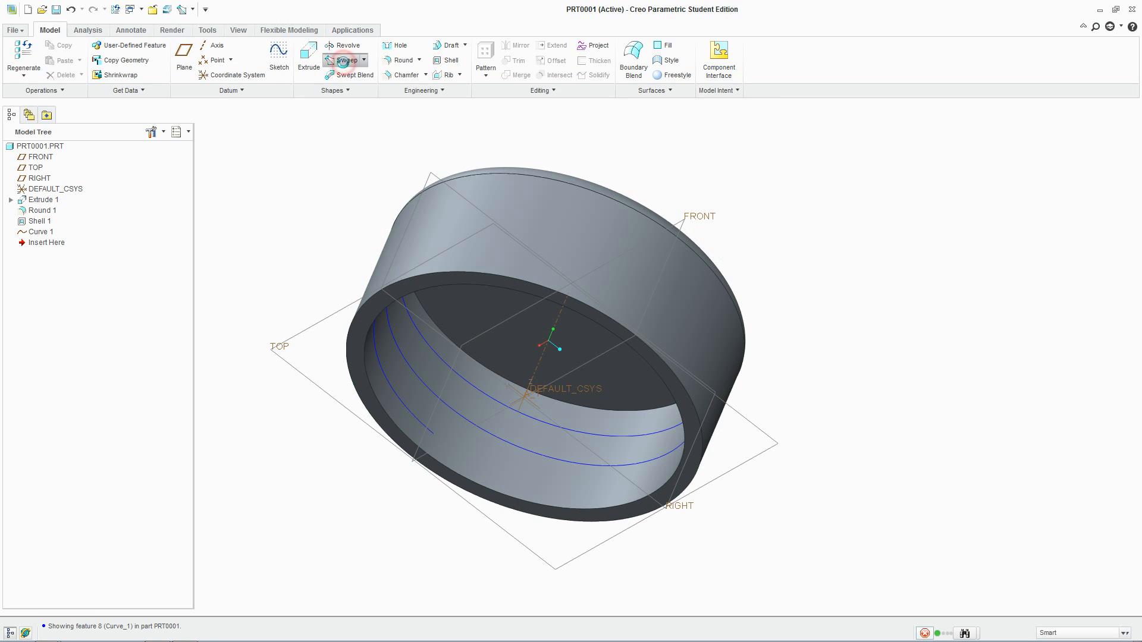
left_click(404, 411)
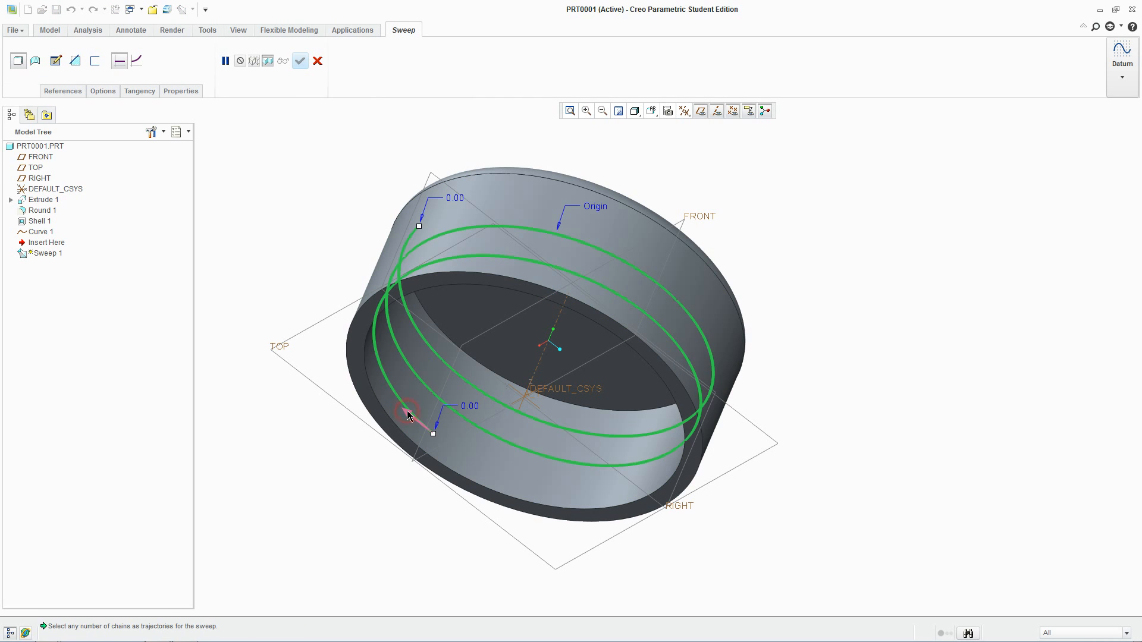
left_click(137, 62)
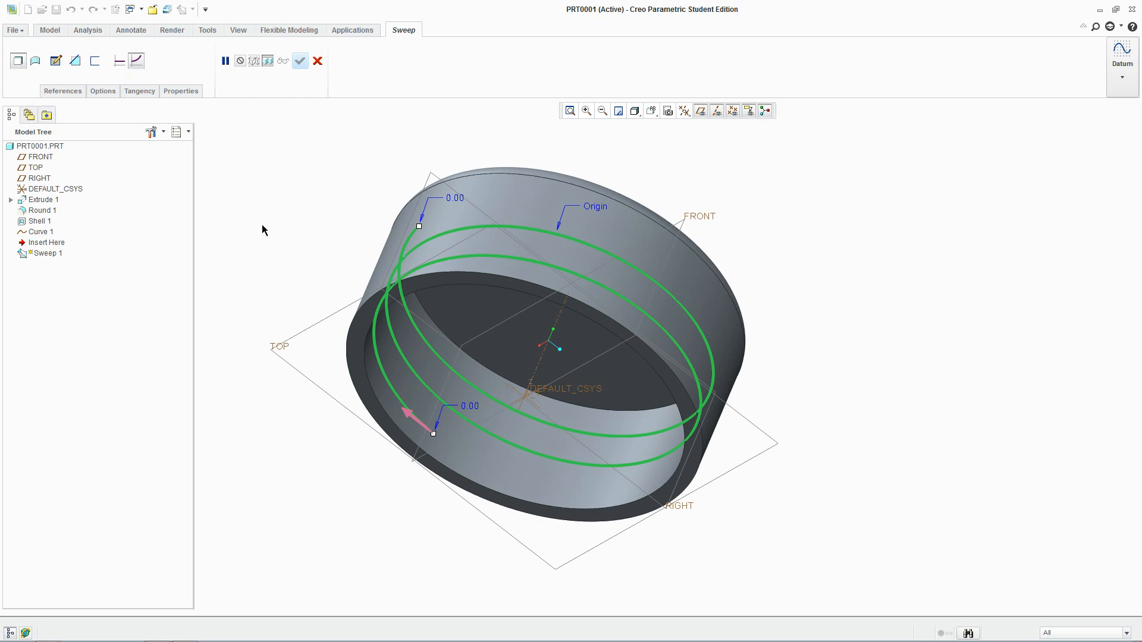
left_click(56, 60)
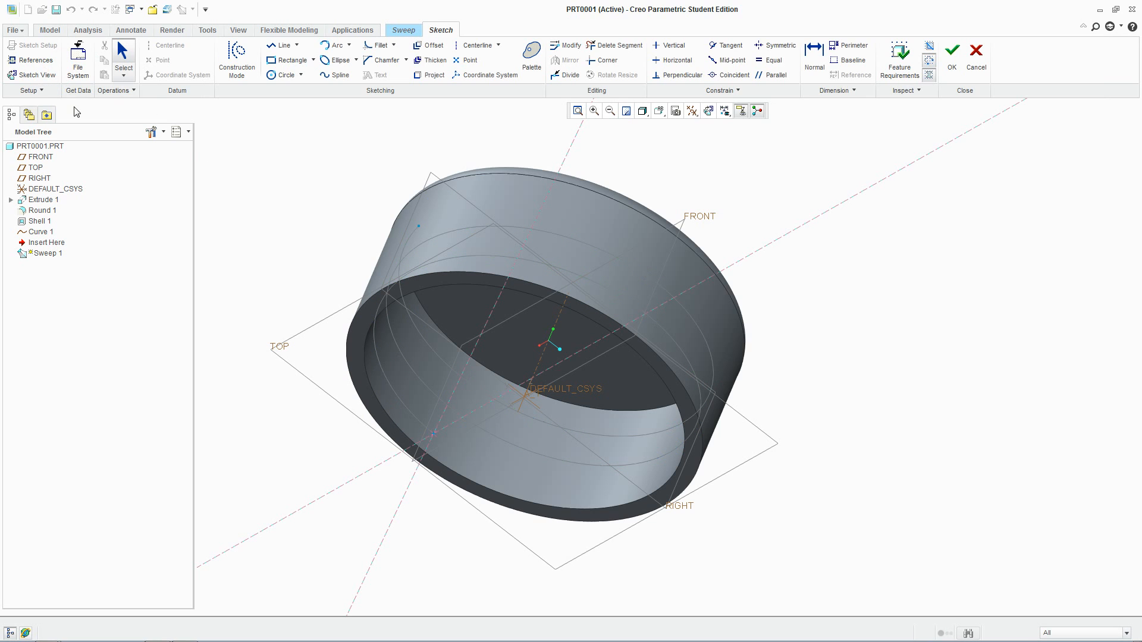
- Sketch an open three-line profile at the trajectory start: a vertical about 0.75 mm high, a sloping line, and a shorter vertical about 0.47 mm high
left_click(708, 110)
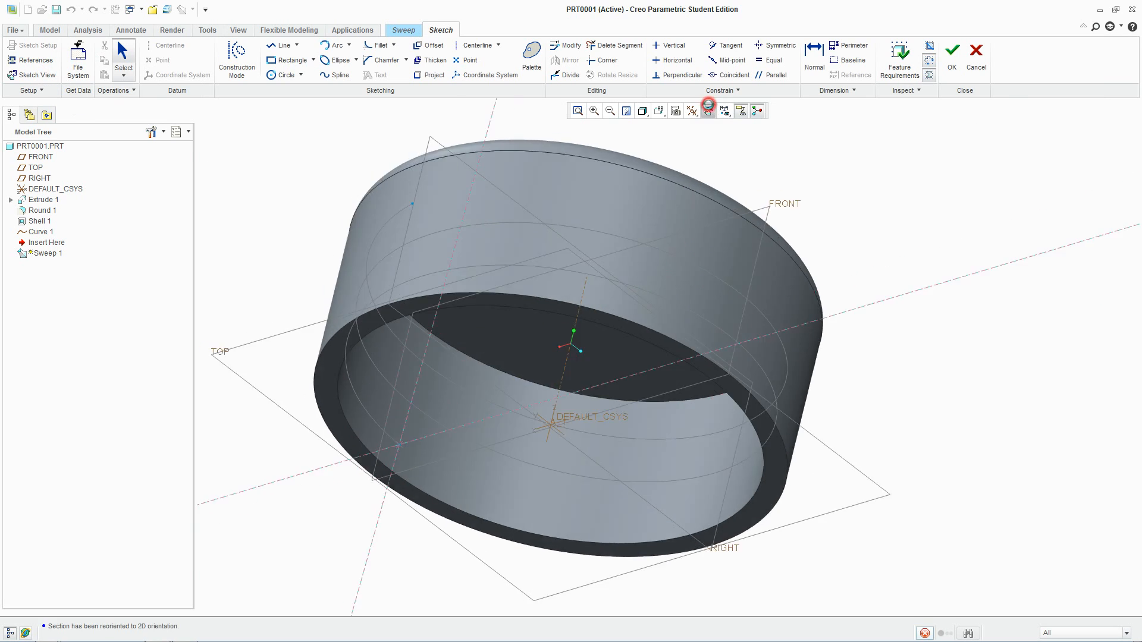
scroll(500, 464, "down", 5)
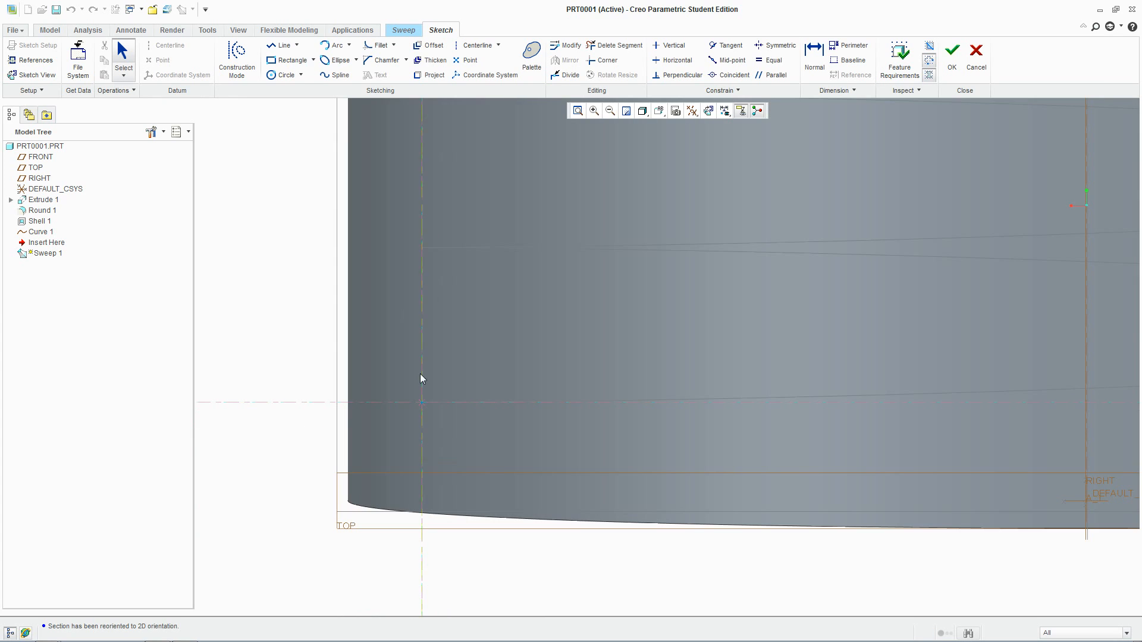
left_click(282, 46)
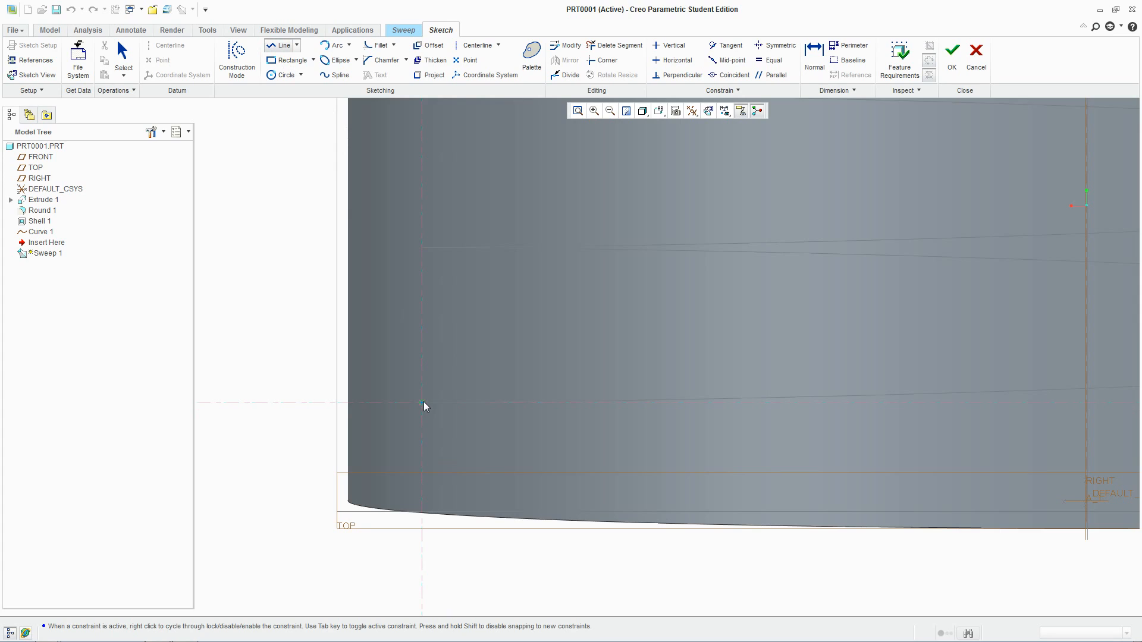
left_click(427, 365)
left_click(494, 380)
left_click(493, 403)
scroll(469, 348, "up", 1)
middle_click(470, 348)
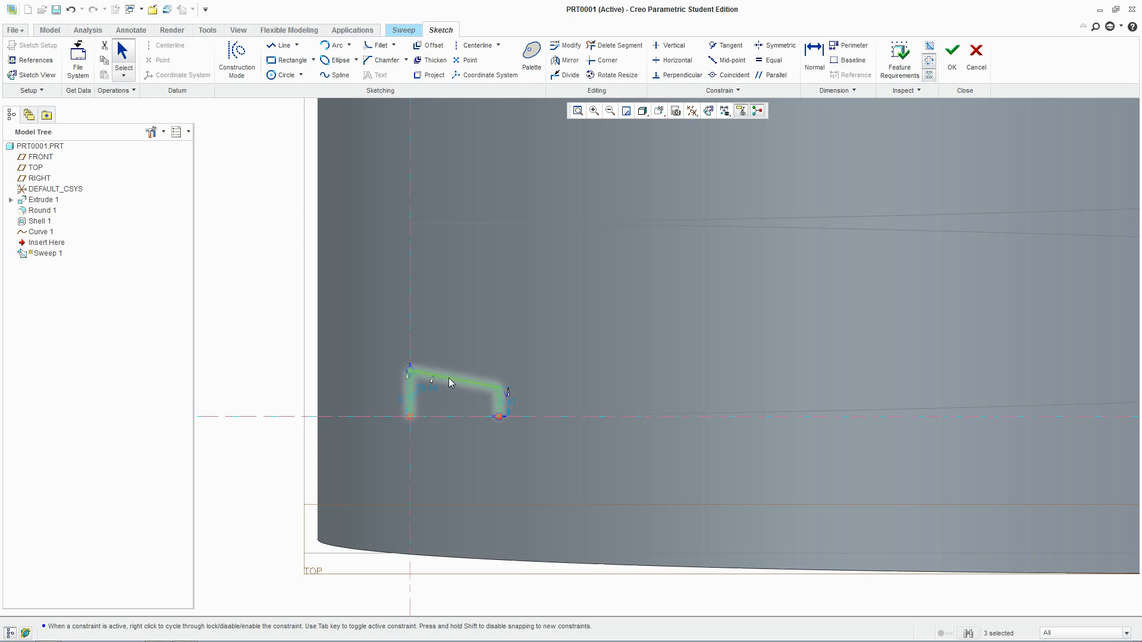
- Set the profile's vertical line on the trajectory to 1.5 mm and the opposite shorter vertical line to 0.5 mm
double_click(405, 401)
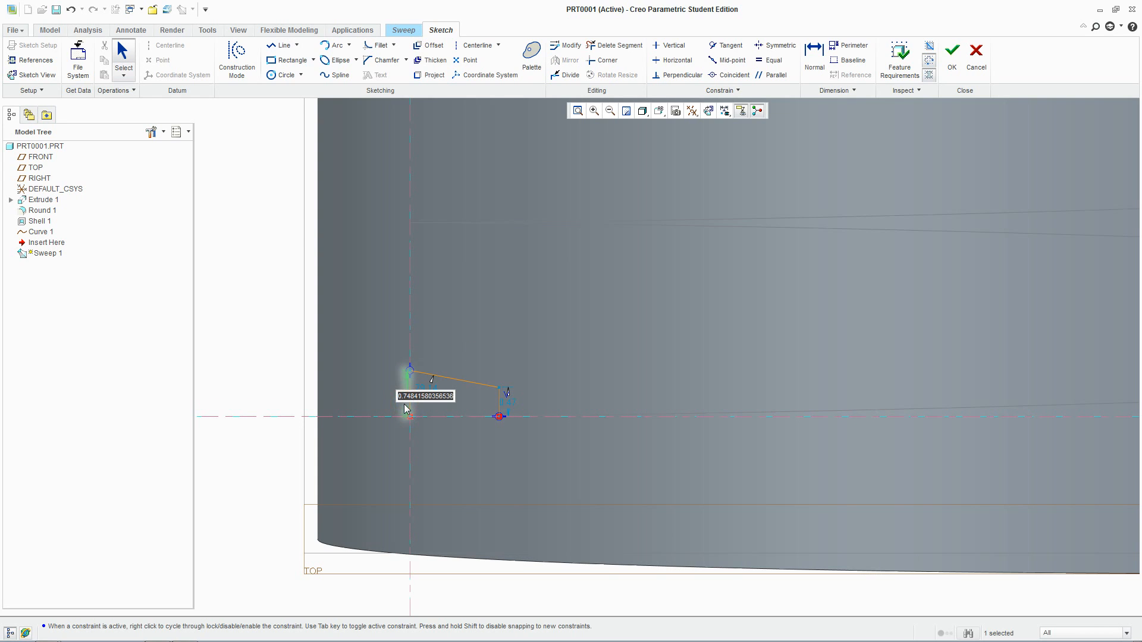
type("1.")
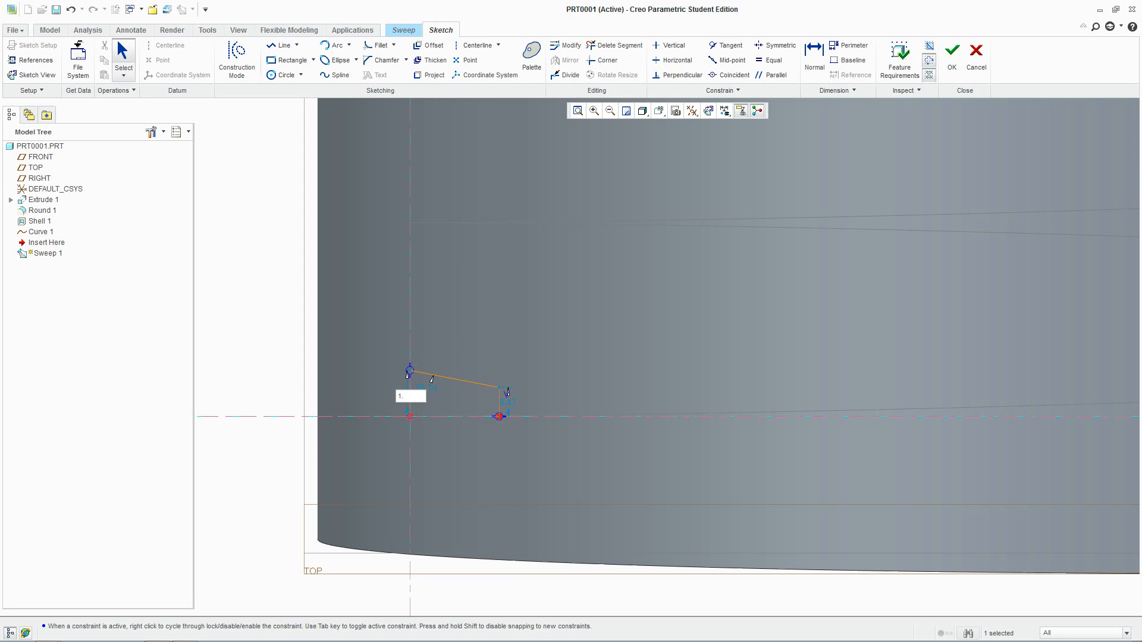
type("5")
key("Return")
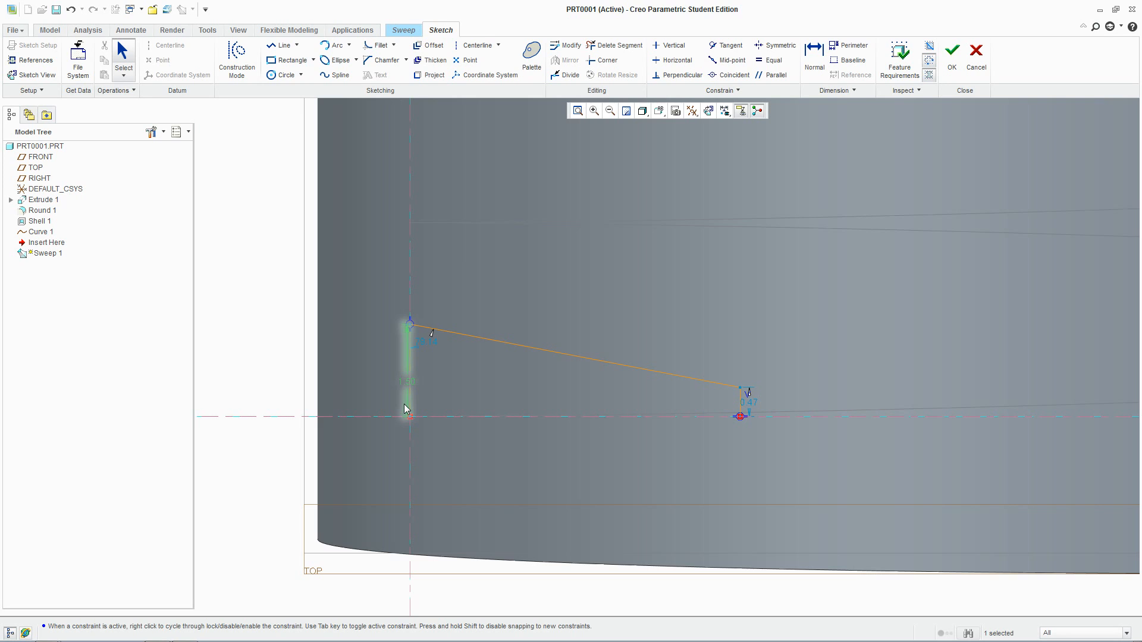
double_click(751, 404)
type(".5")
key("Return")
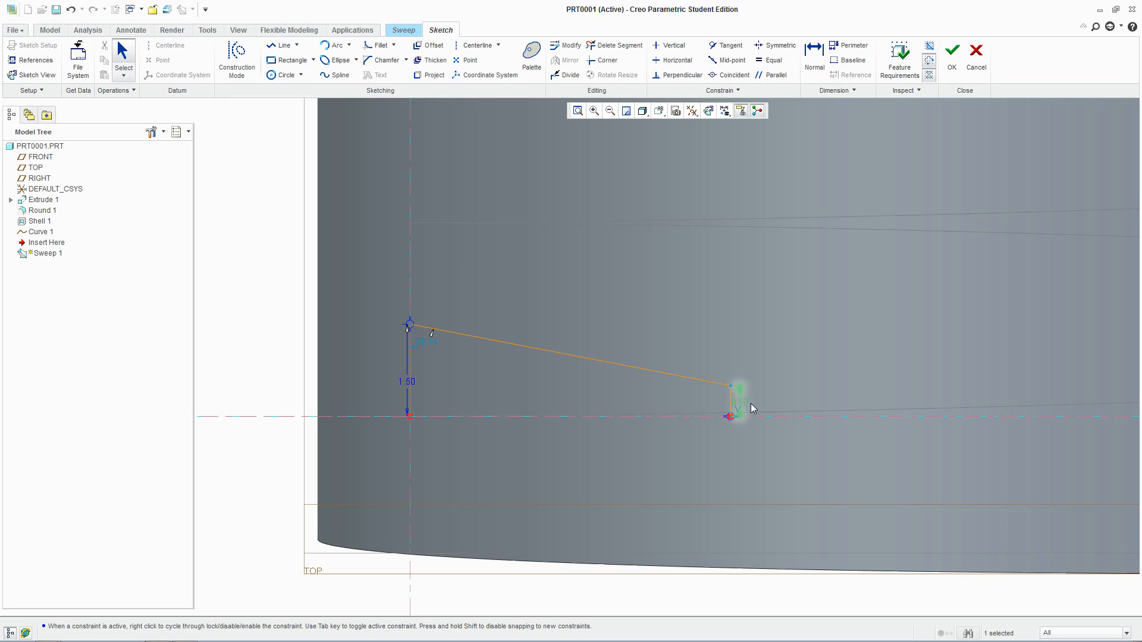
- Dimension the horizontal distance between the profile's two vertical lines at 1 mm
left_click(814, 60)
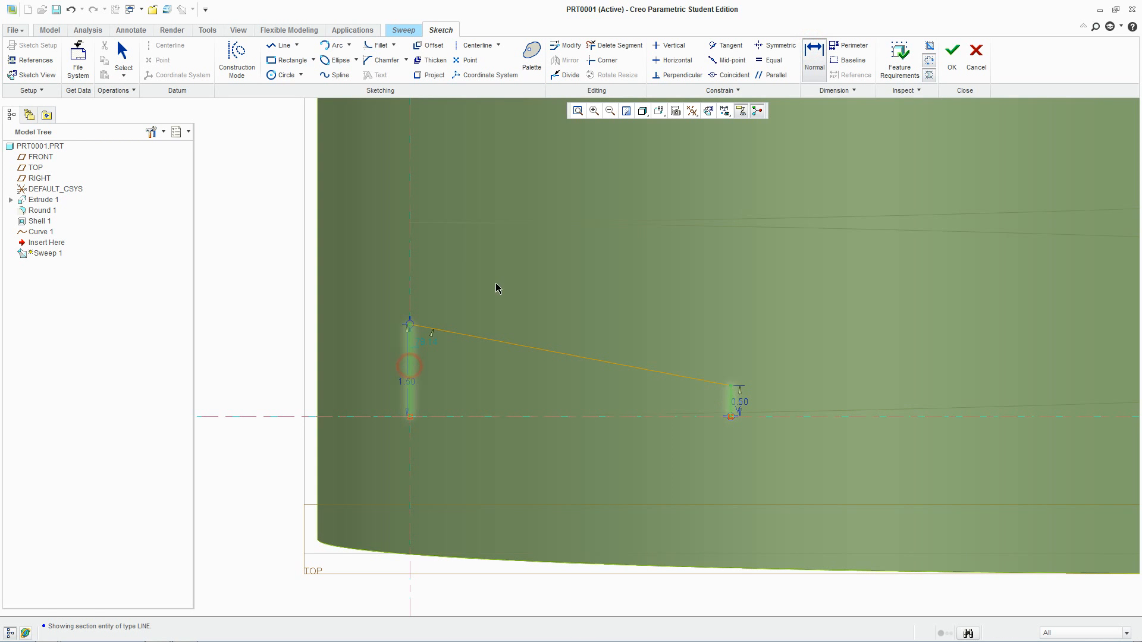
middle_click(511, 260)
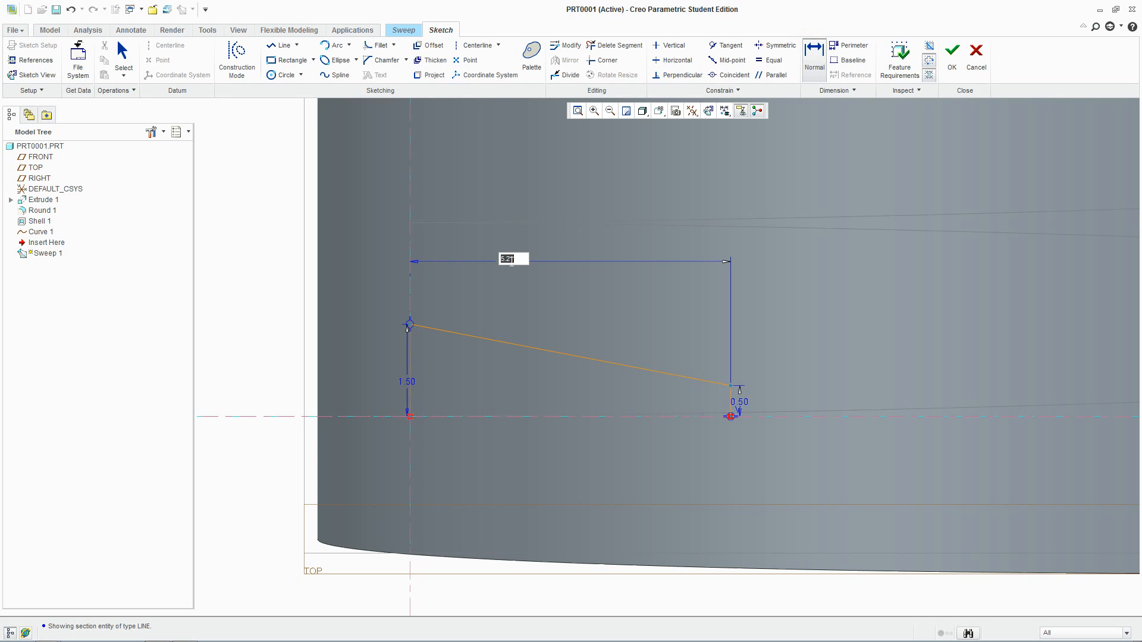
type("1")
key("Return")
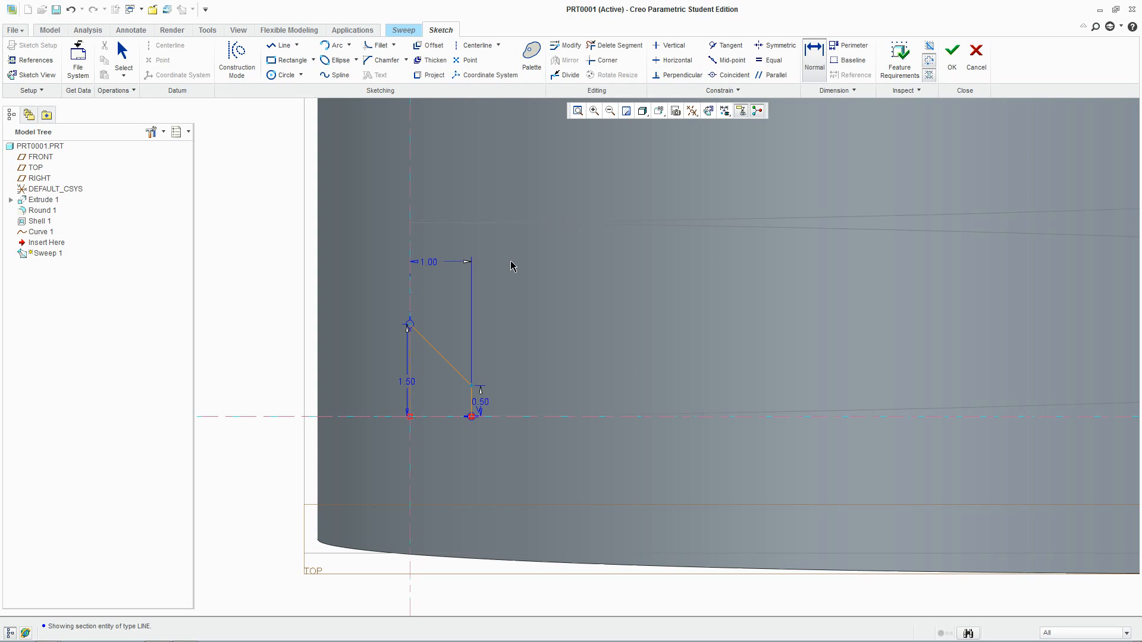
- Set the vertical line on the trajectory to 0.5 mm and the opposite vertical line to 0.20 mm
double_click(405, 384)
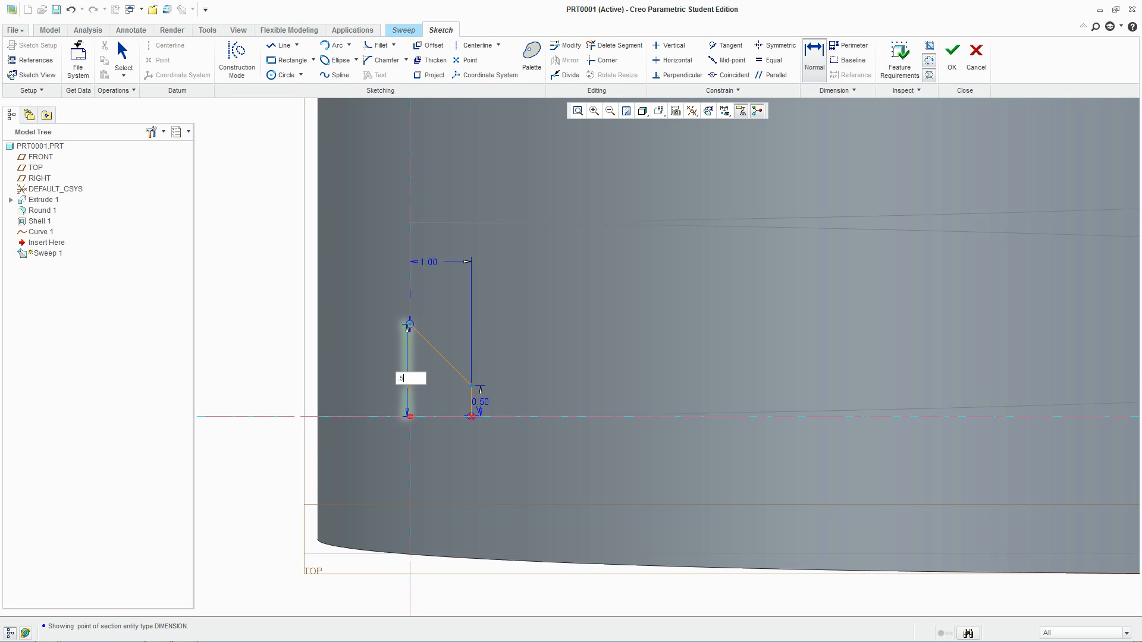
type(".5")
key("Return")
double_click(485, 407)
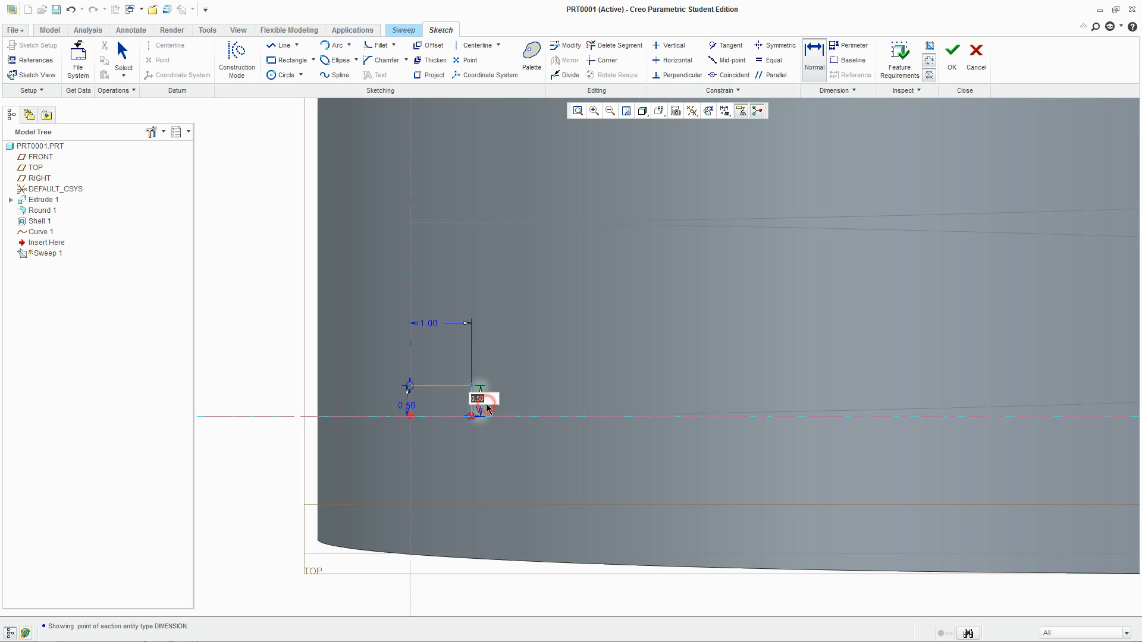
key("Return")
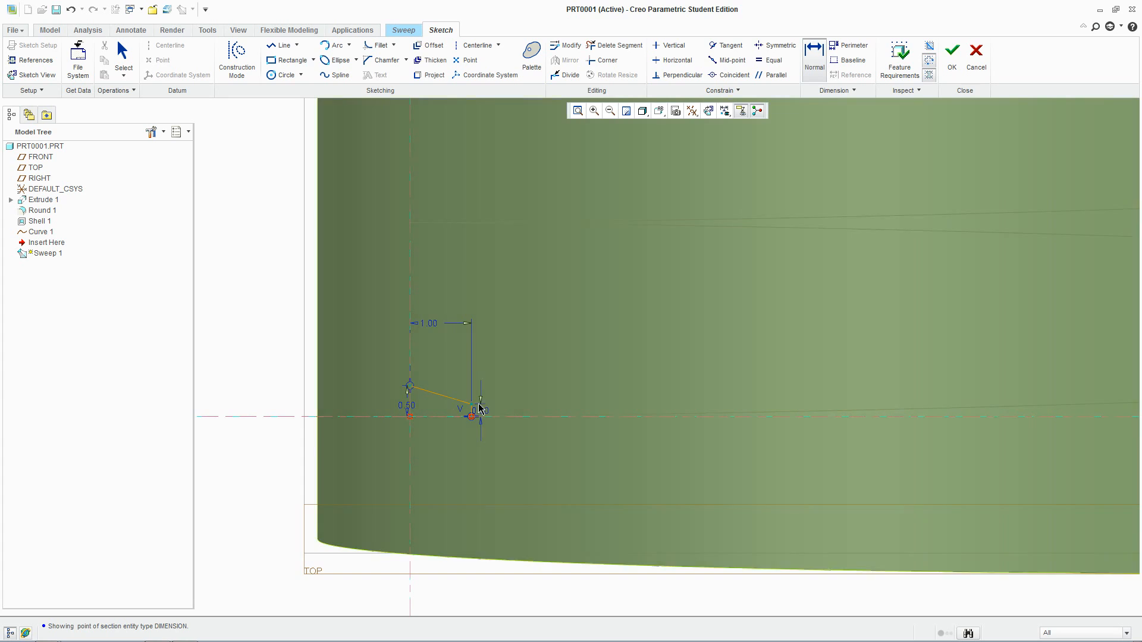
- Mirror the three profile lines about the horizontal reference centerline to form a closed trapezoidal thread section
scroll(464, 405, "down", 2)
left_click(329, 335)
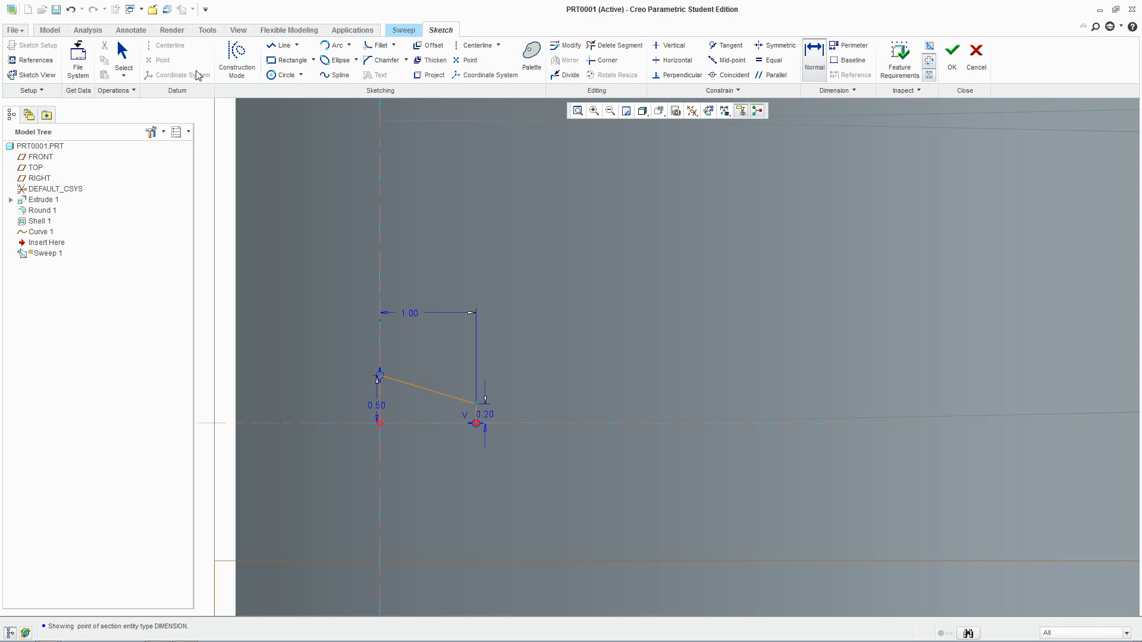
left_click(123, 60)
left_click_drag(348, 354, 504, 455)
scroll(505, 453, "up", 2)
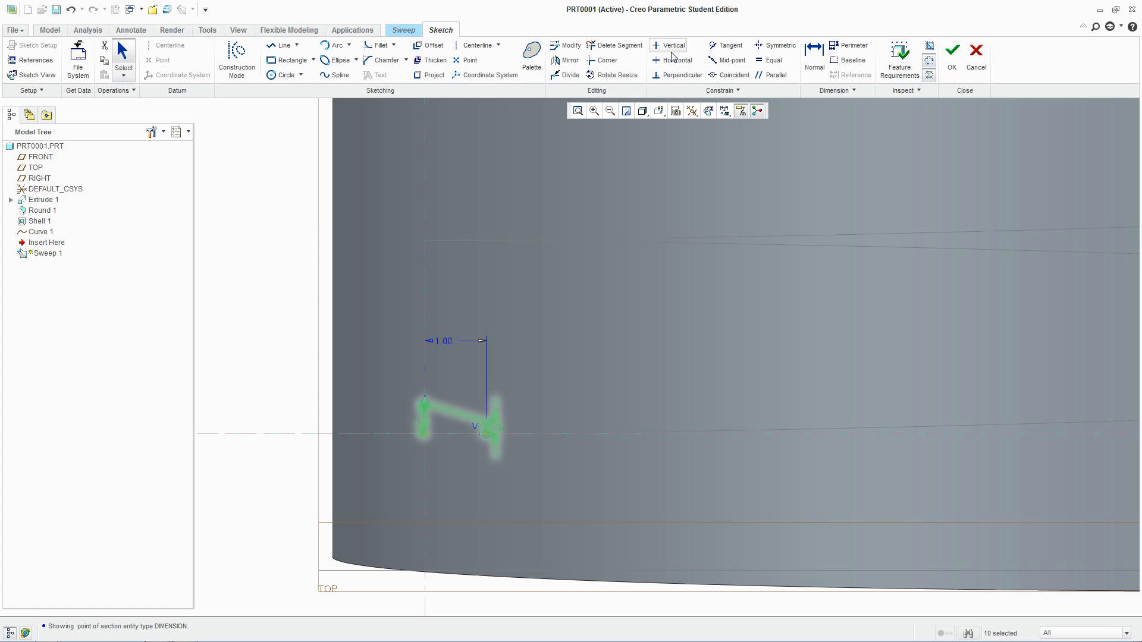
left_click(565, 60)
left_click(557, 434)
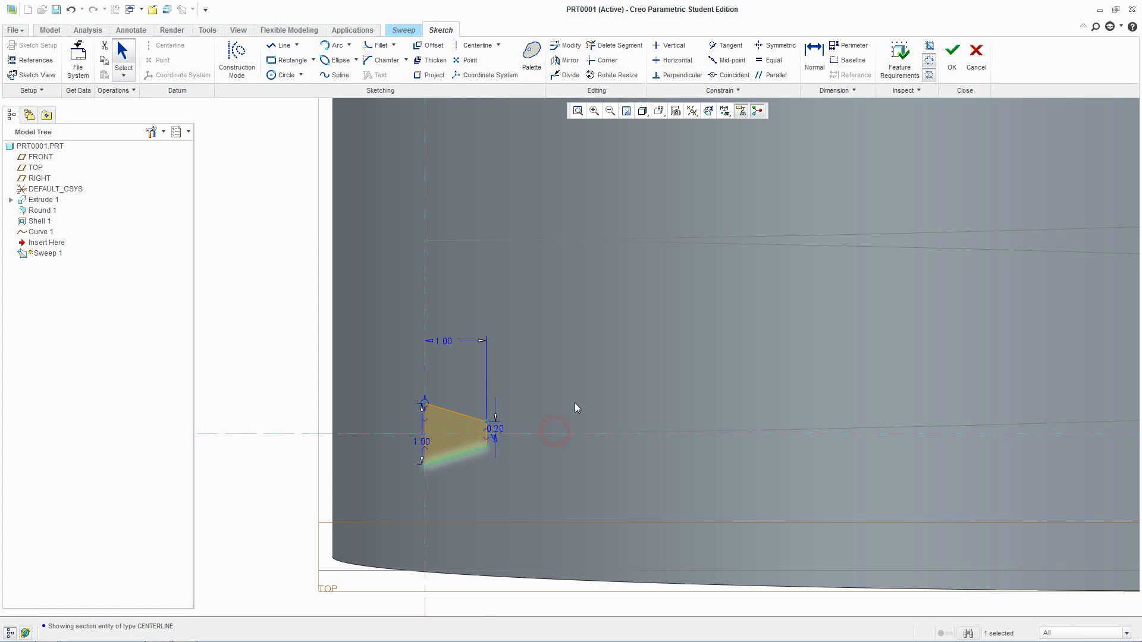
scroll(592, 367, "up", 2)
key("ctrl+d")
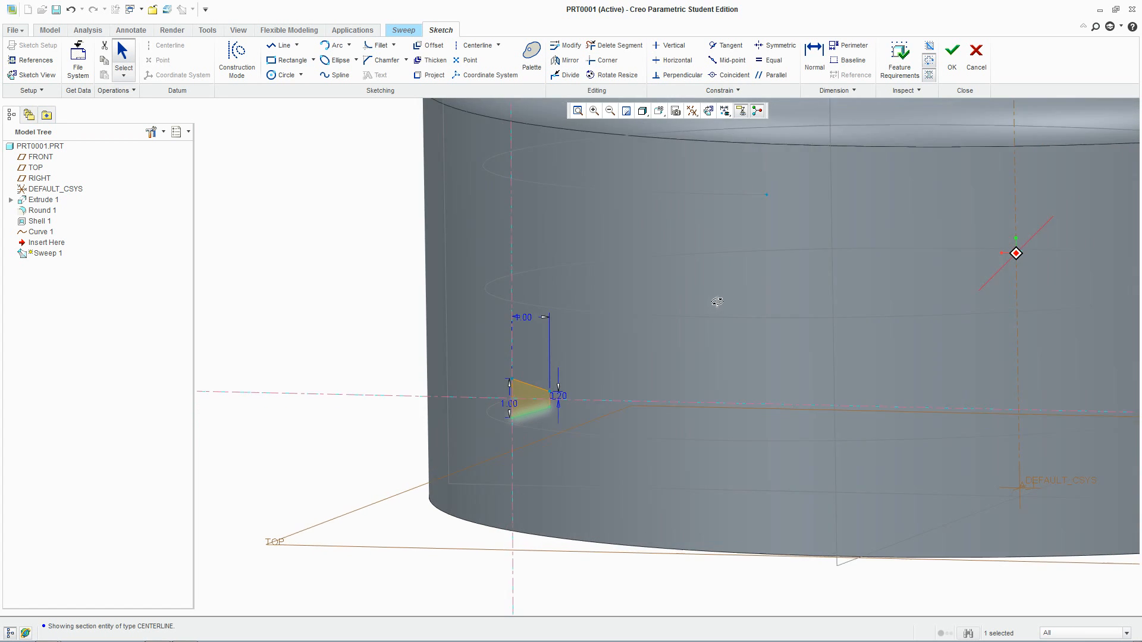
- Accept the trapezoidal section and complete the sweep along the helical curve on the cap's inner wall
left_click(952, 51)
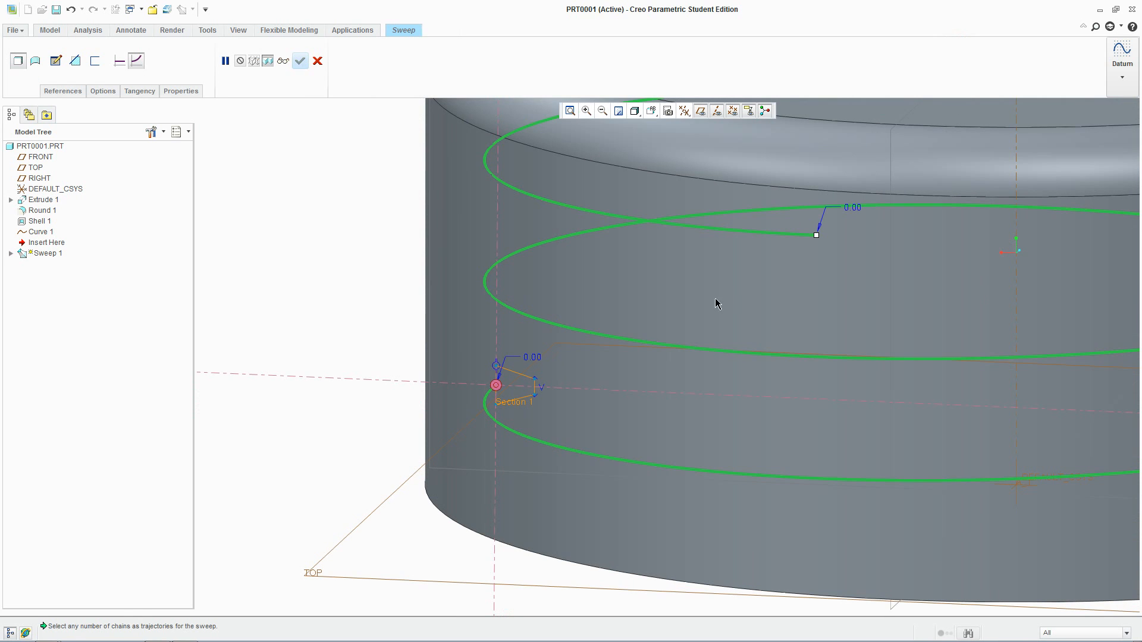
scroll(697, 319, "up", 2)
mouse_move(714, 384)
middle_mouse_down()
mouse_move(697, 325)
mouse_move(626, 285)
middle_mouse_up()
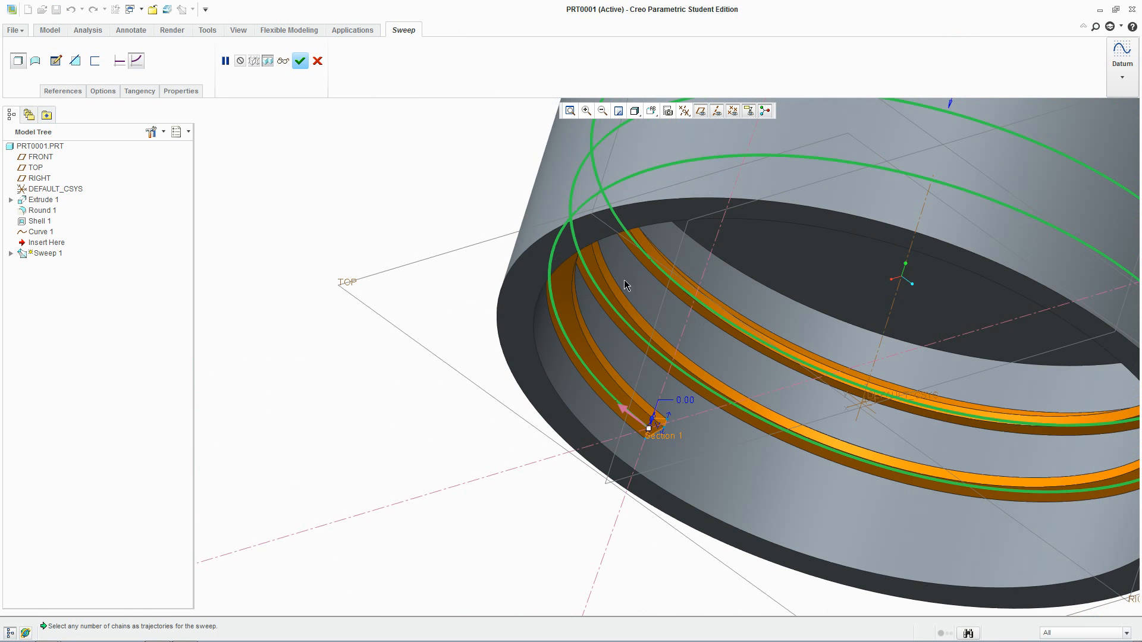
left_click(300, 60)
key("ctrl+d")
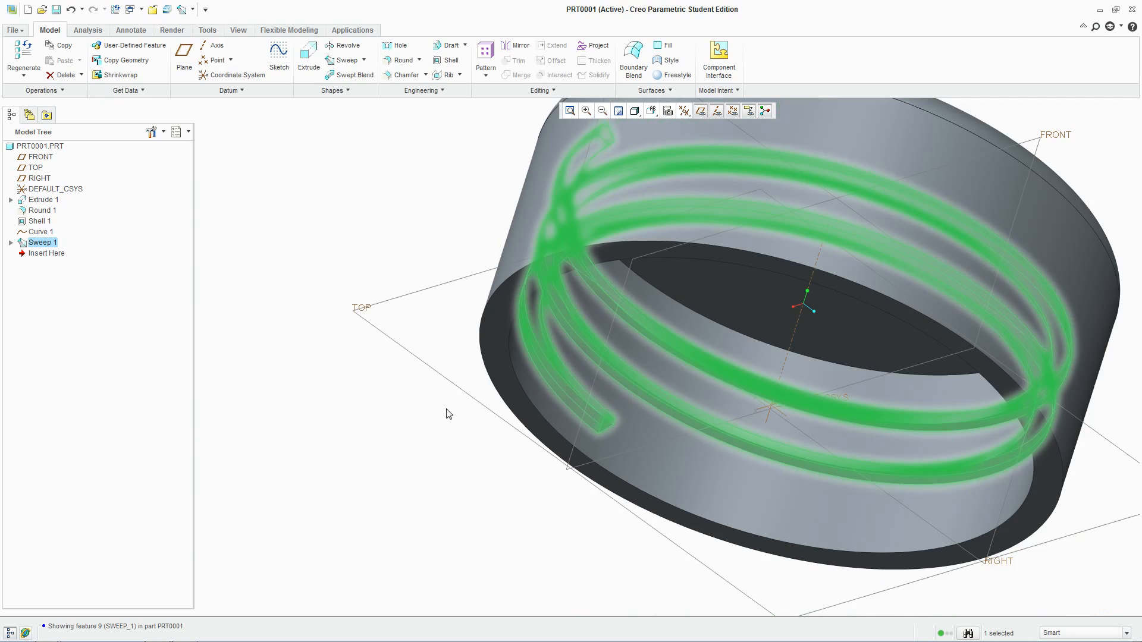
middle_click_drag(623, 487, 428, 489)
left_click(428, 486)
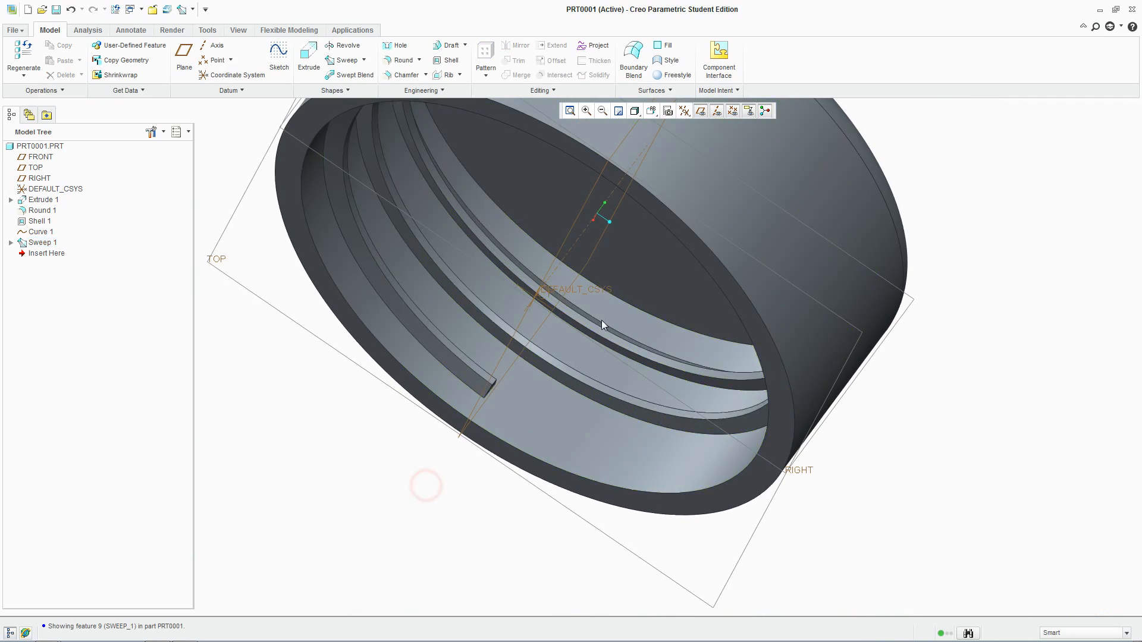
middle_click_drag(598, 386, 577, 550)
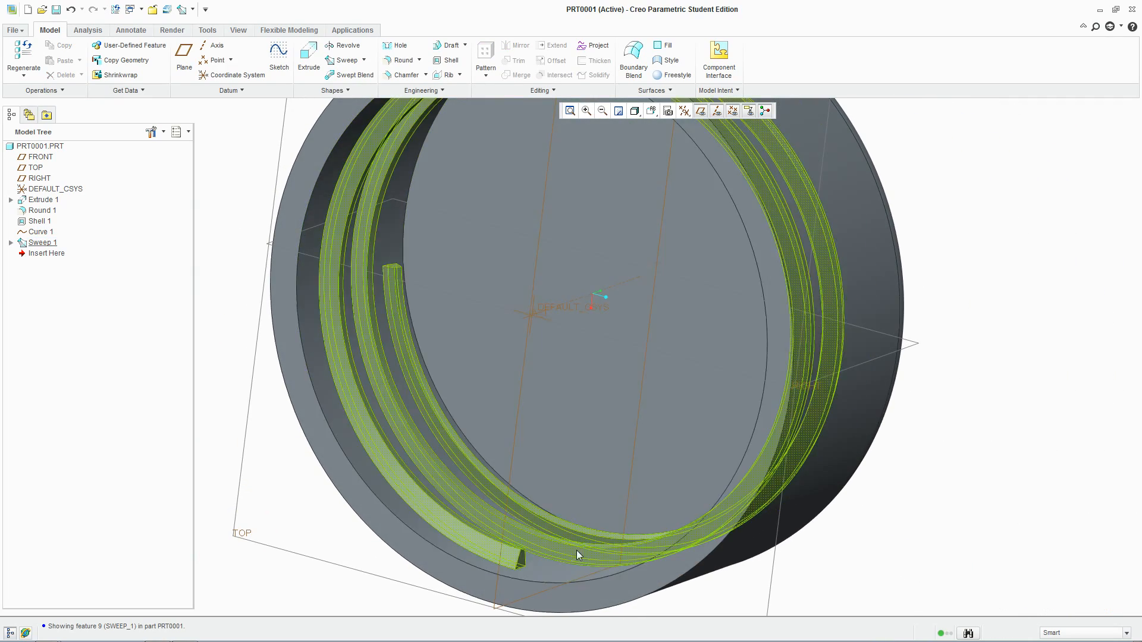
middle_click_drag(567, 506, 579, 408, "shift")
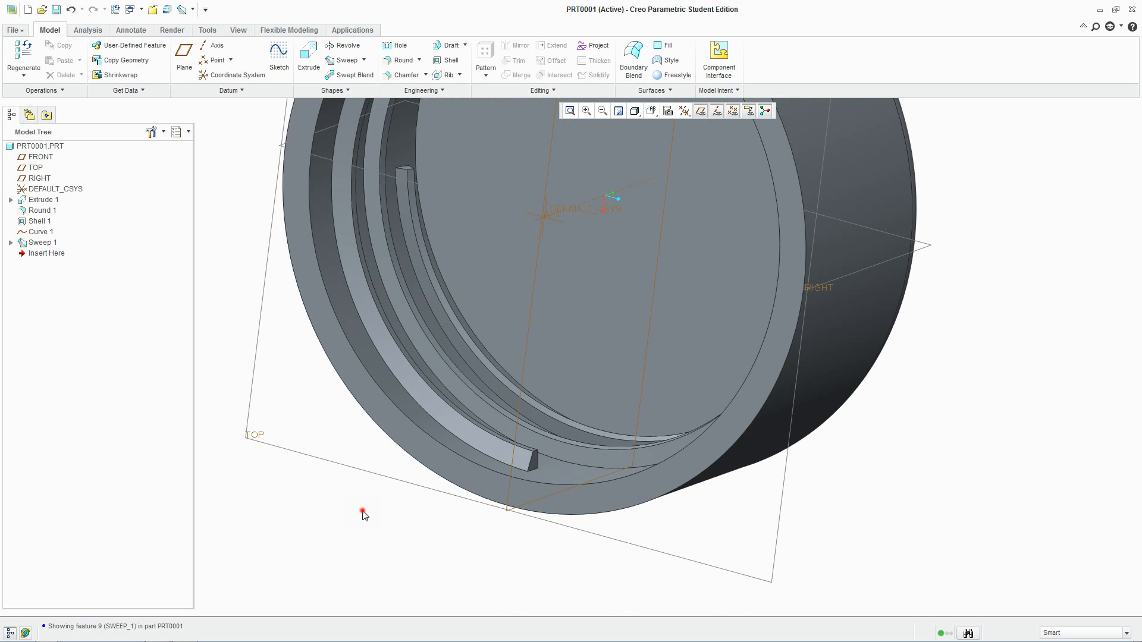
- Create a graph datum feature named thread and place a coordinate system in its sketch
left_click(240, 91)
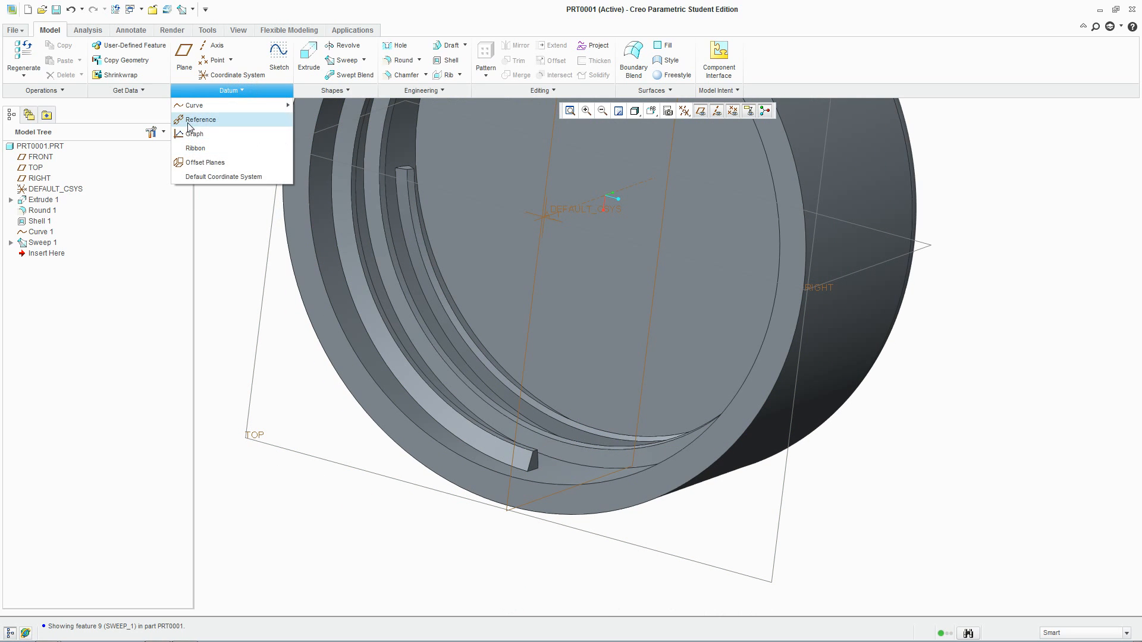
left_click(203, 139)
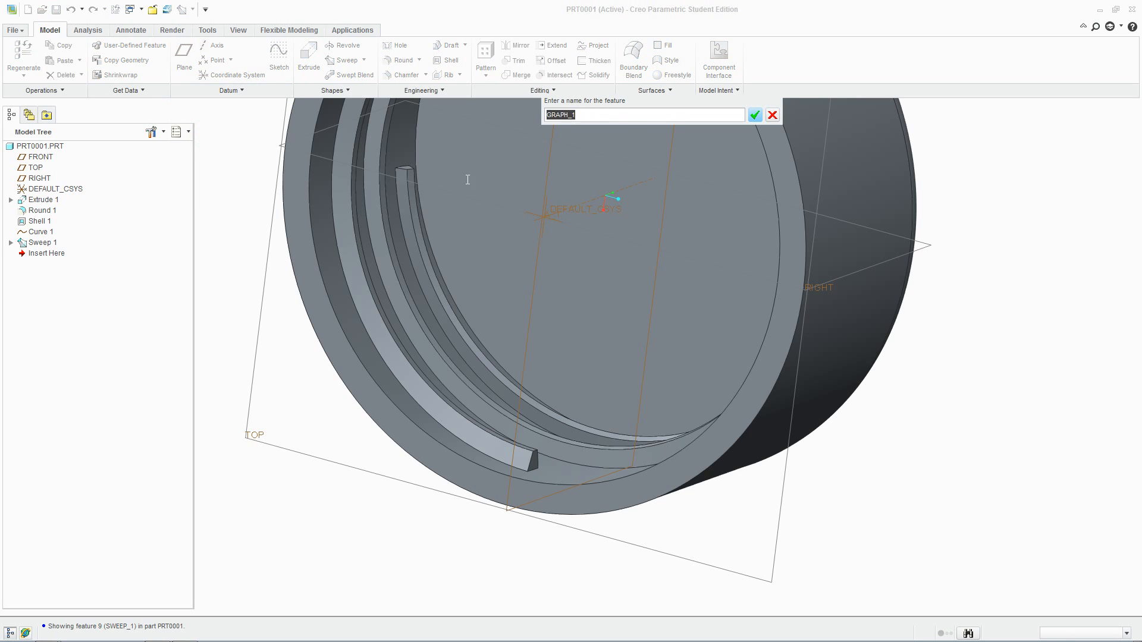
type("thread")
key("Return")
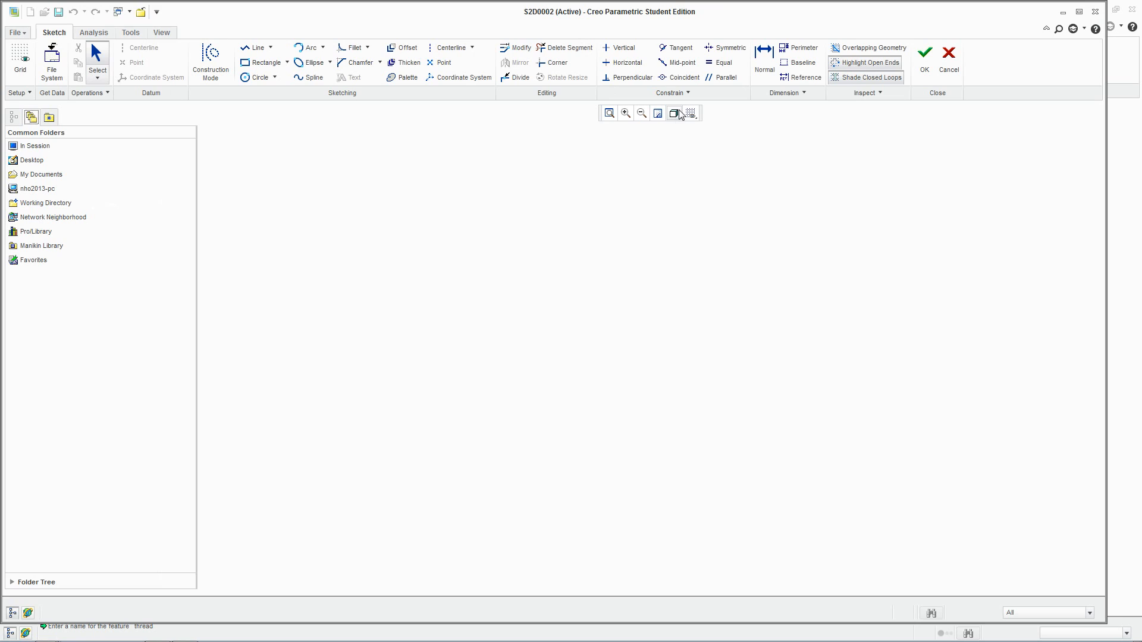
left_click(443, 78)
left_click(401, 356)
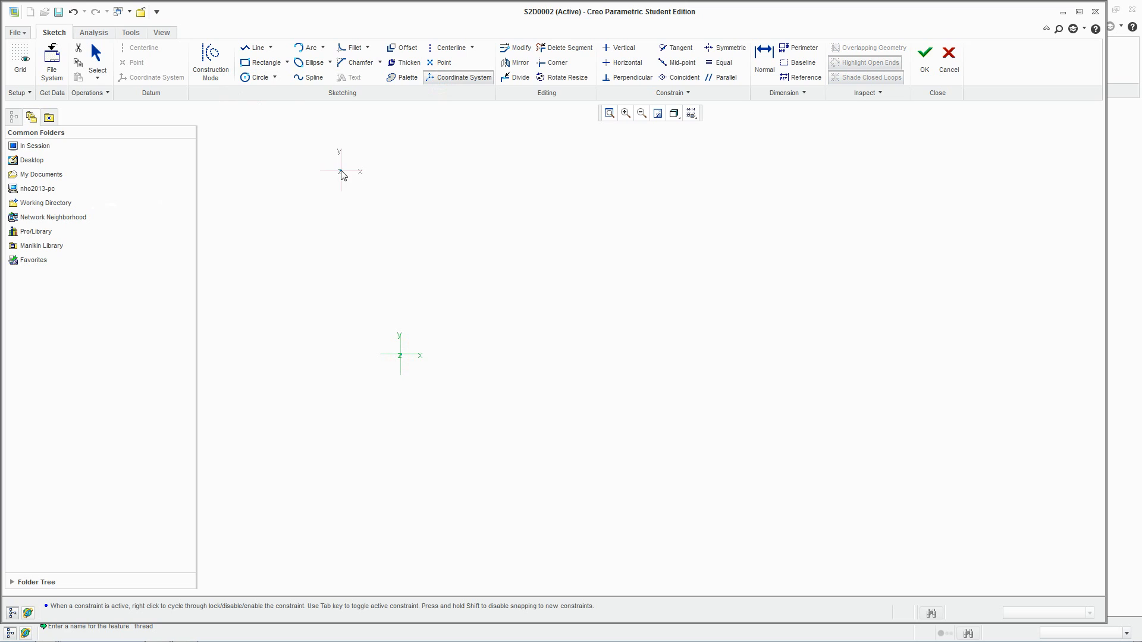
middle_click(417, 214)
- Sketch vertical and horizontal construction centerlines through the coordinate system origin, plus a second vertical centerline further along the x-axis
right_click(428, 246)
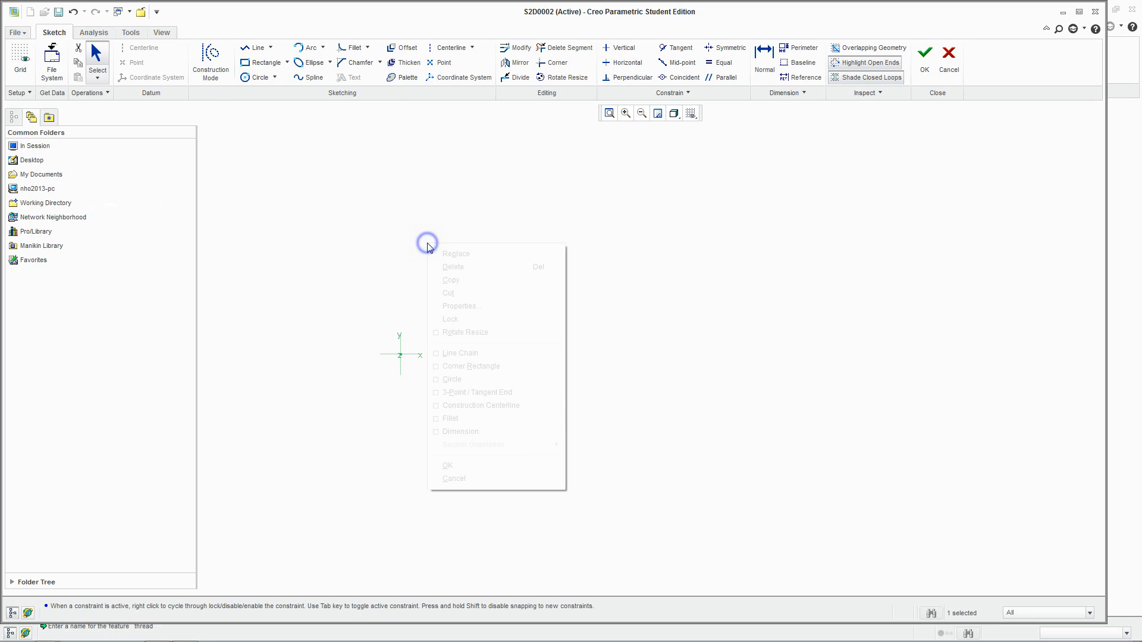
left_click(505, 405)
left_click(401, 355)
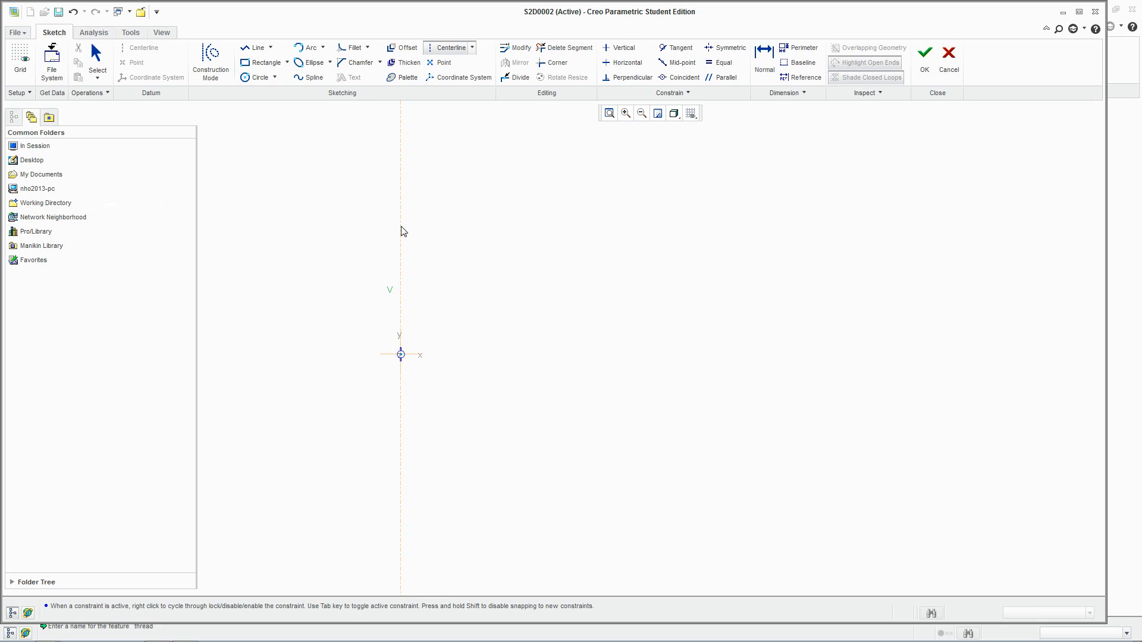
left_click(402, 228)
left_click(401, 355)
left_click(503, 355)
middle_click_drag(503, 357, 485, 357)
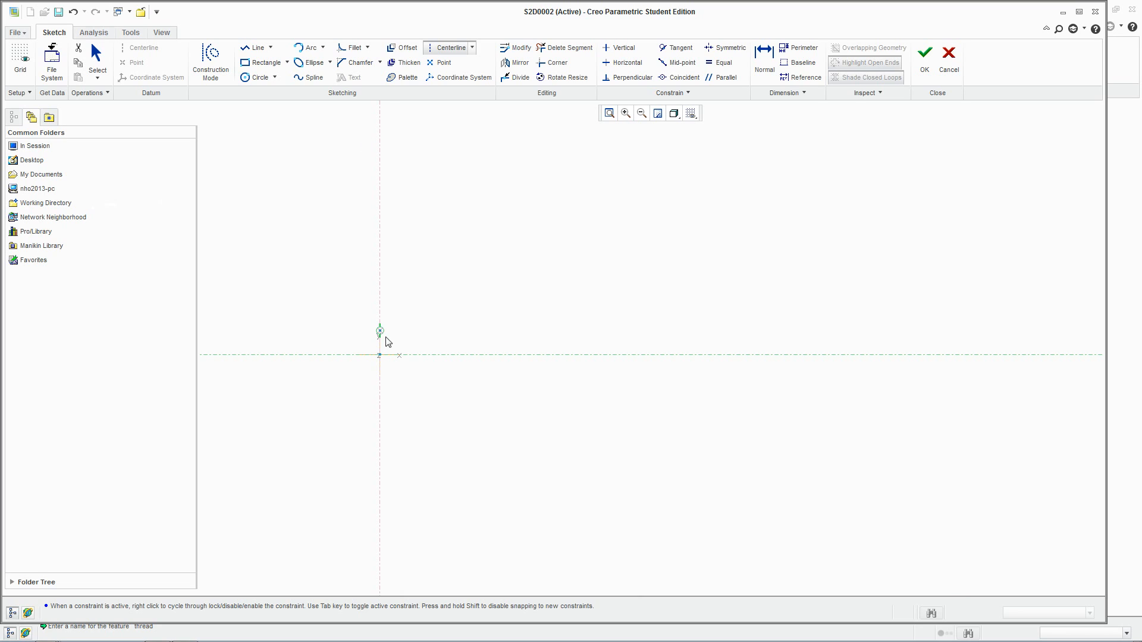
left_click(683, 355)
left_click(686, 238)
middle_click(533, 248)
- Dimension the distance between the two vertical centerlines at 200
left_click(764, 60)
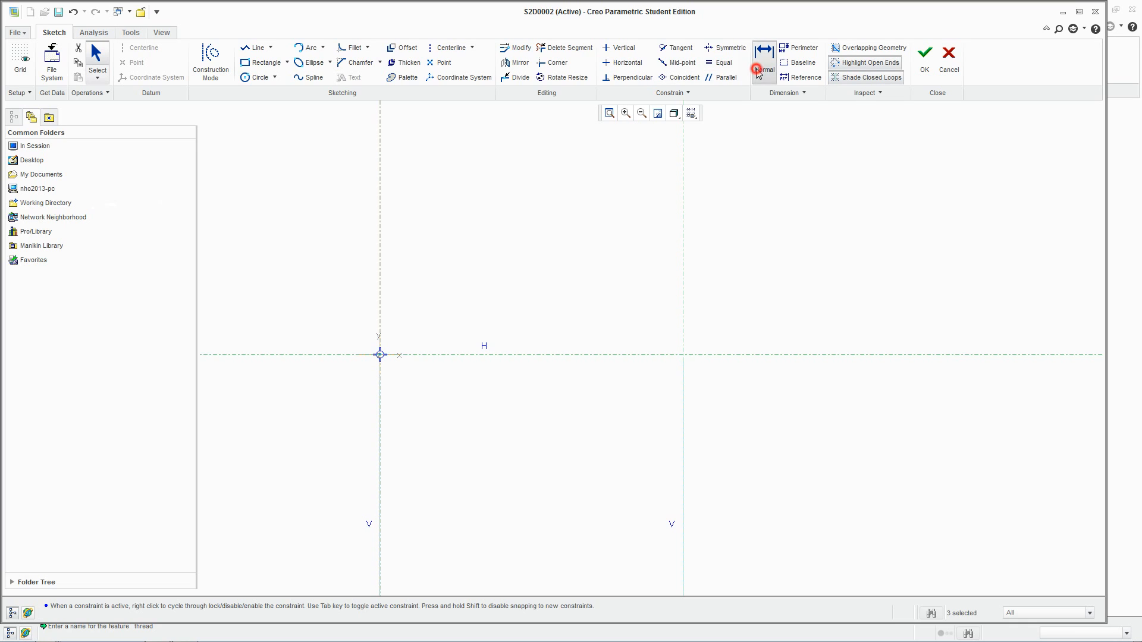
left_click(382, 285)
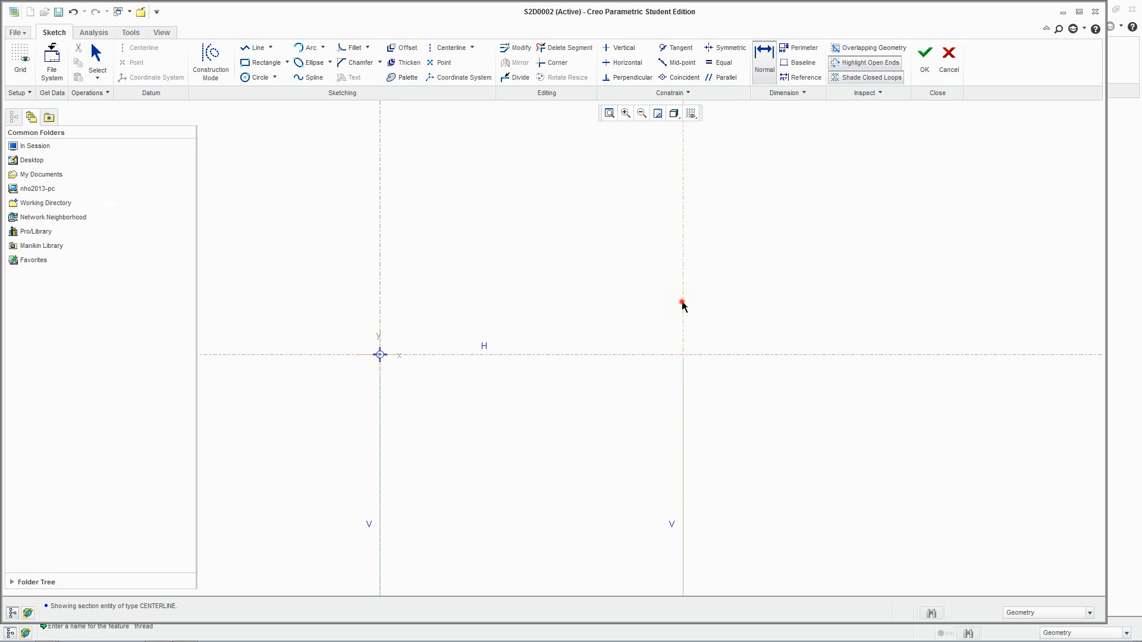
left_click(380, 298)
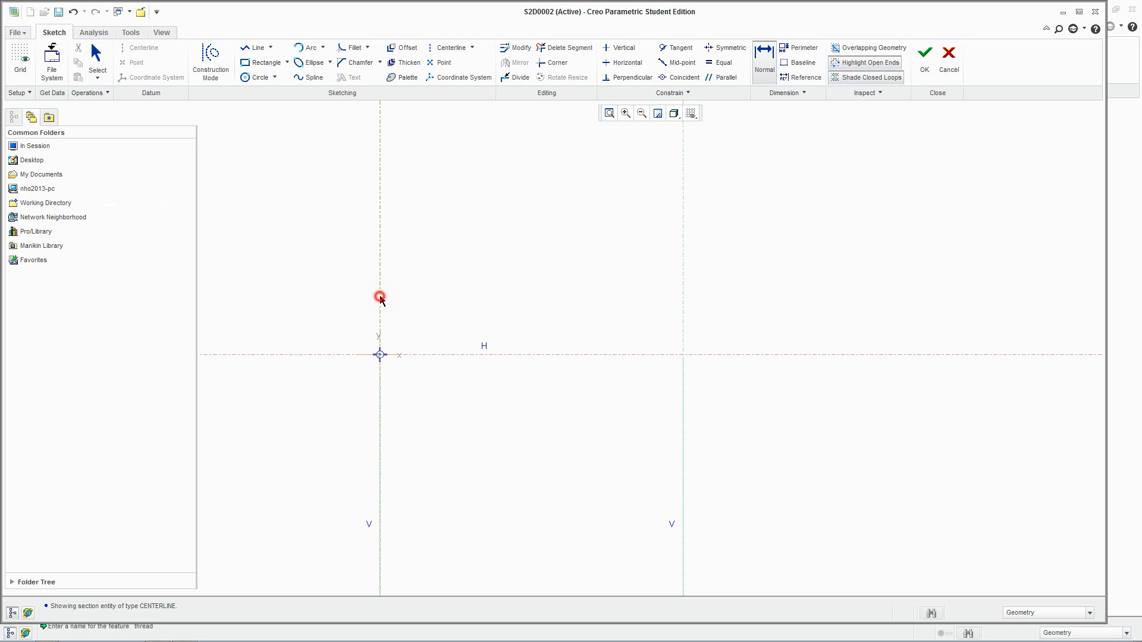
middle_click(492, 277)
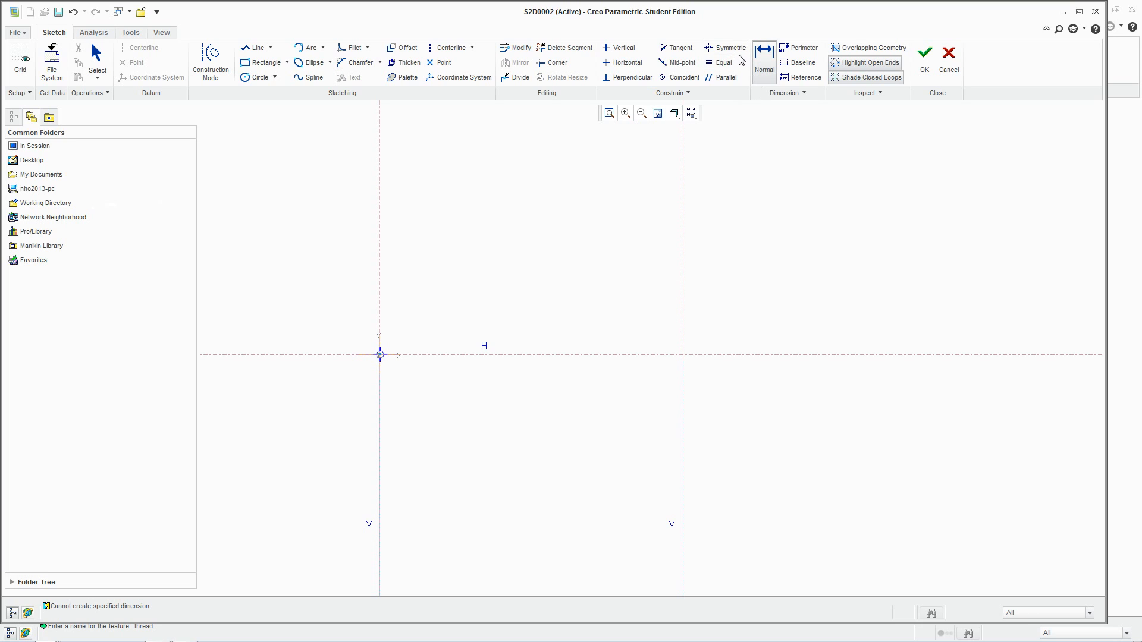
left_click(380, 305)
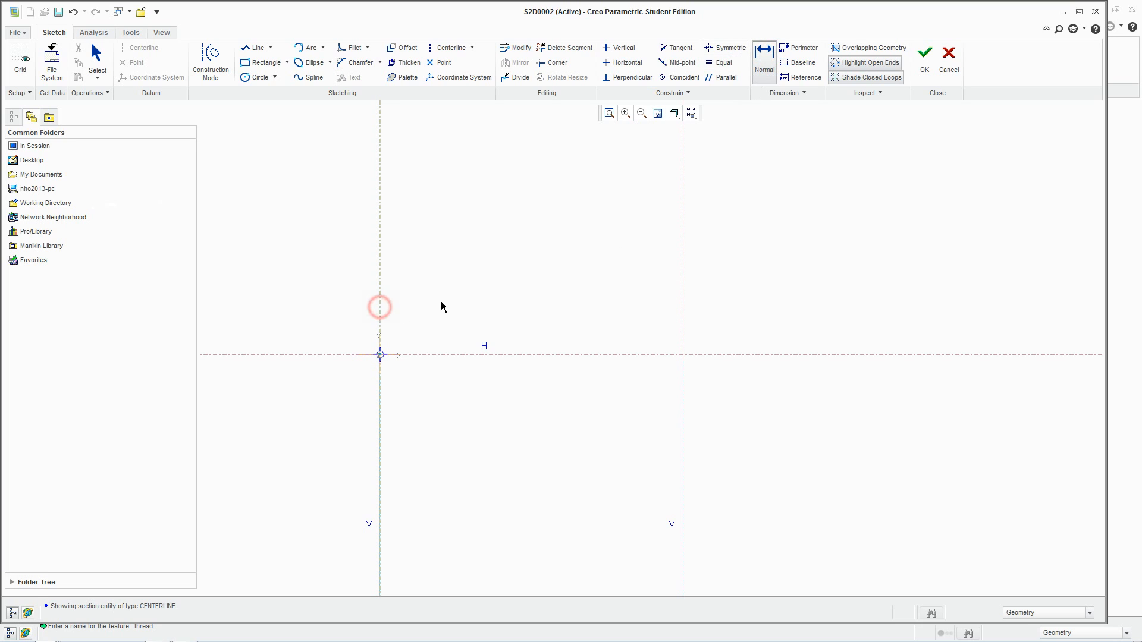
left_click(683, 302)
middle_click(519, 308)
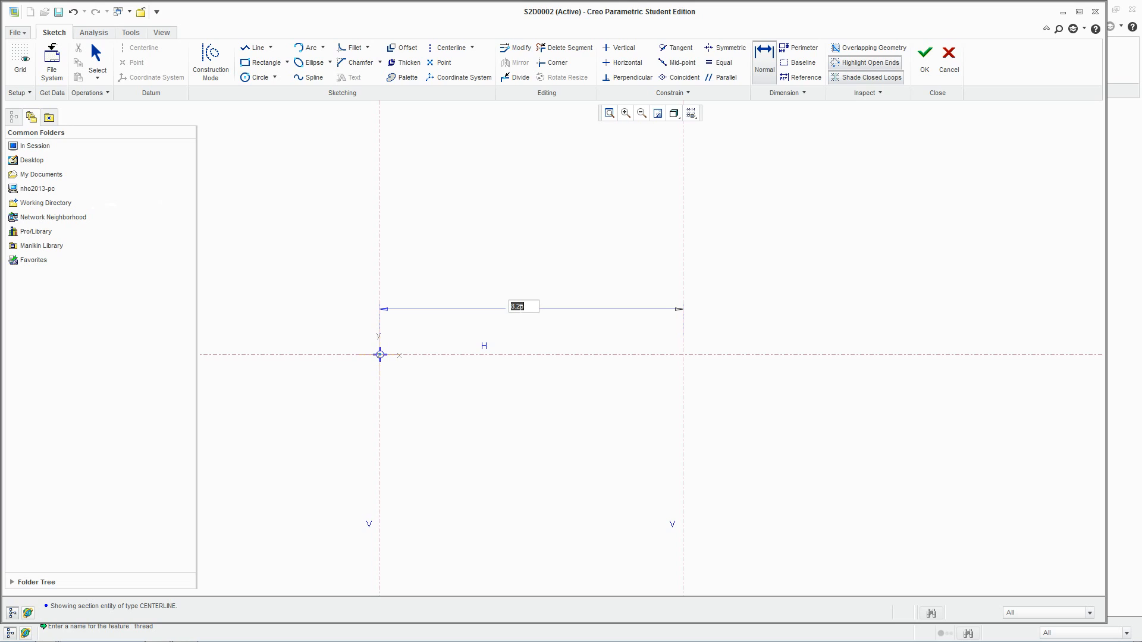
type("20")
key("Return")
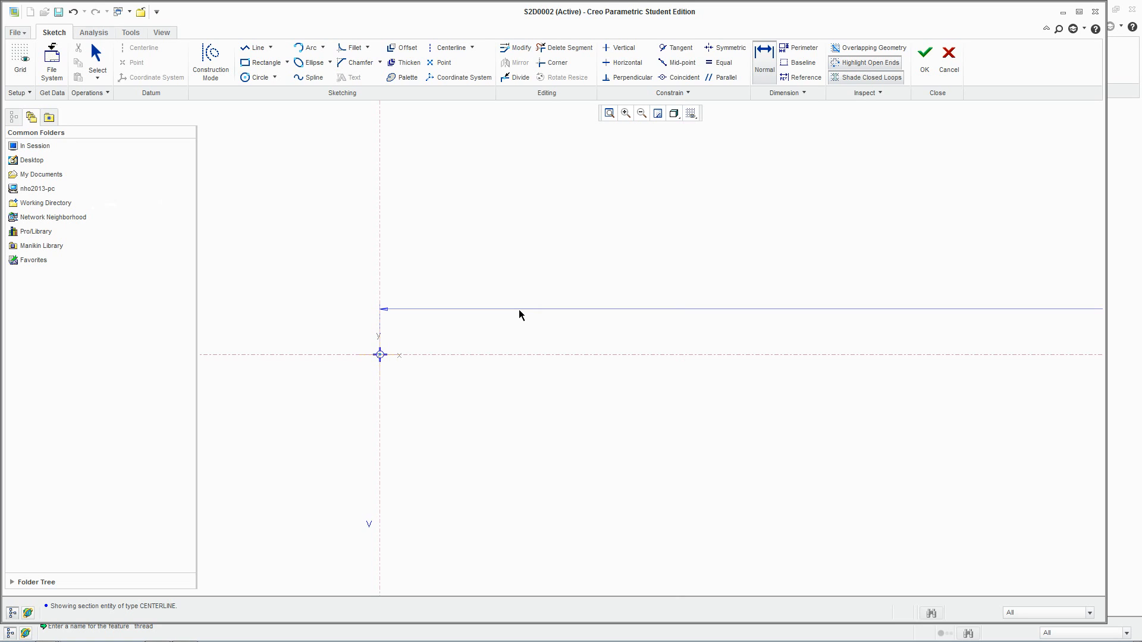
- Sketch a horizontal line about 188 long just below the horizontal centerline, between the two vertical centerlines
scroll(519, 310, "up", 2)
scroll(466, 281, "up", 3)
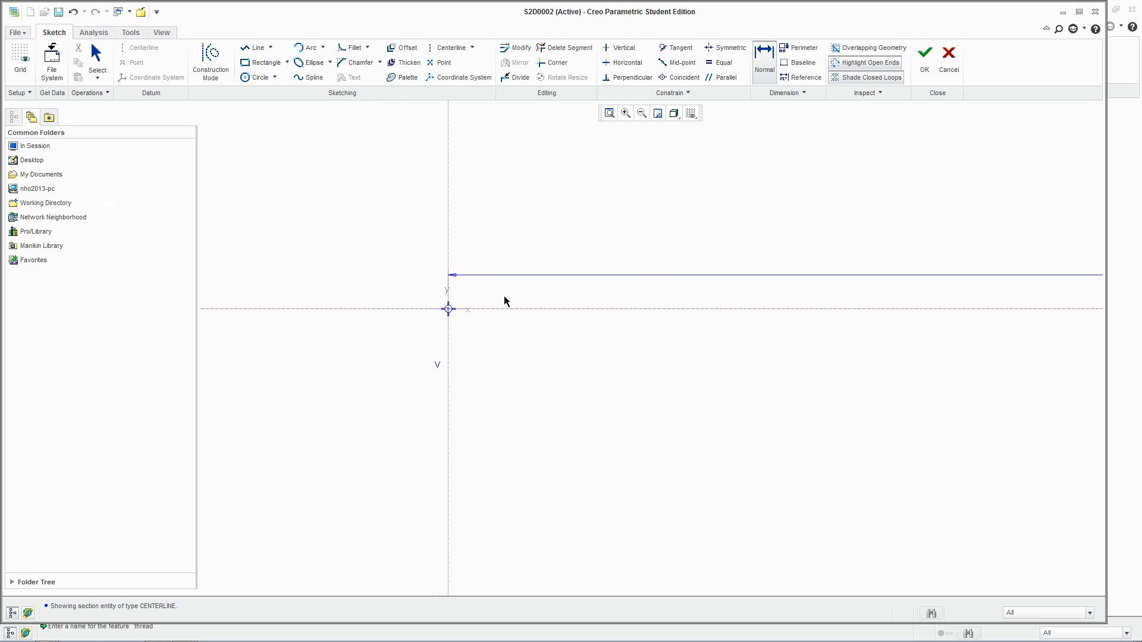
scroll(446, 292, "up", 3)
scroll(488, 251, "up", 2)
middle_click_drag(627, 296, 502, 306)
scroll(504, 294, "down", 1)
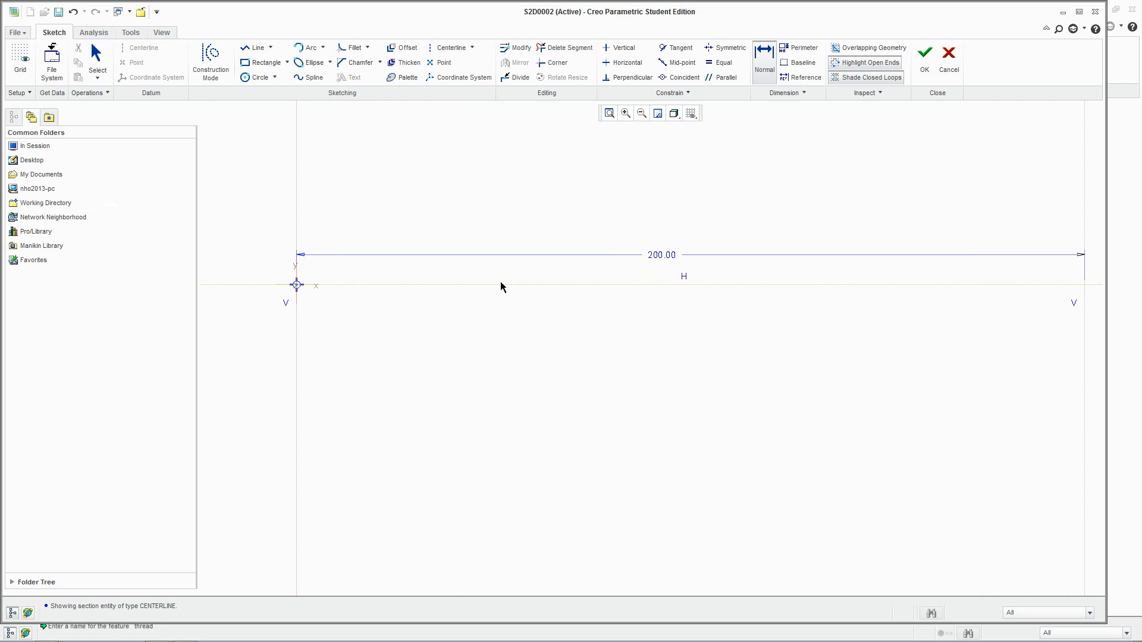
left_click(1080, 12)
scroll(319, 362, "up", 2)
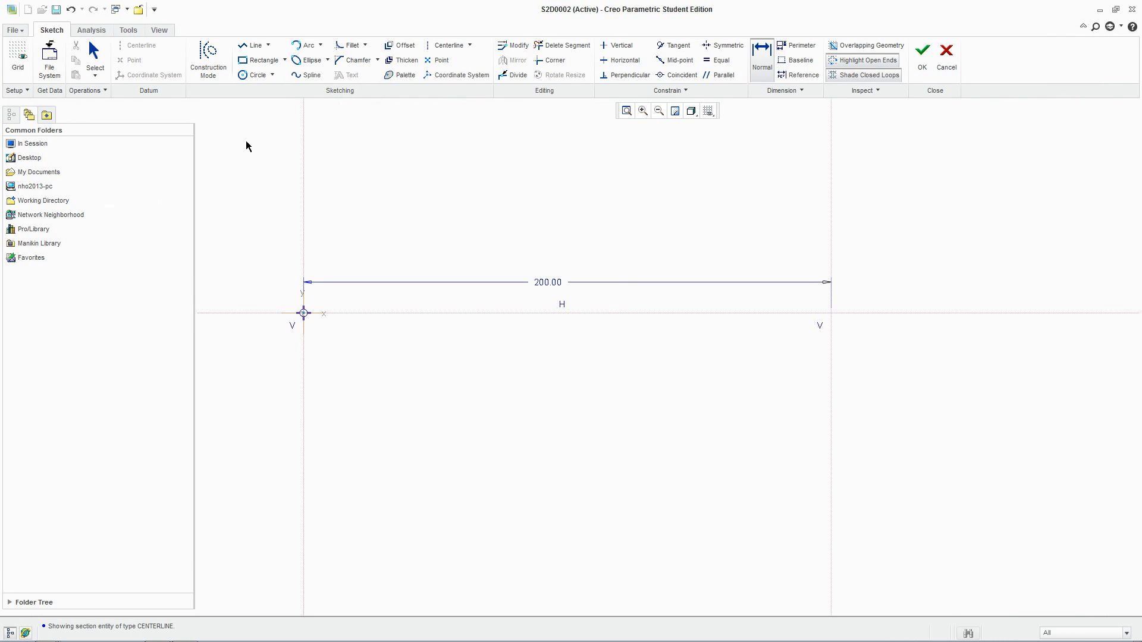
left_click(254, 46)
scroll(423, 413, "down", 2)
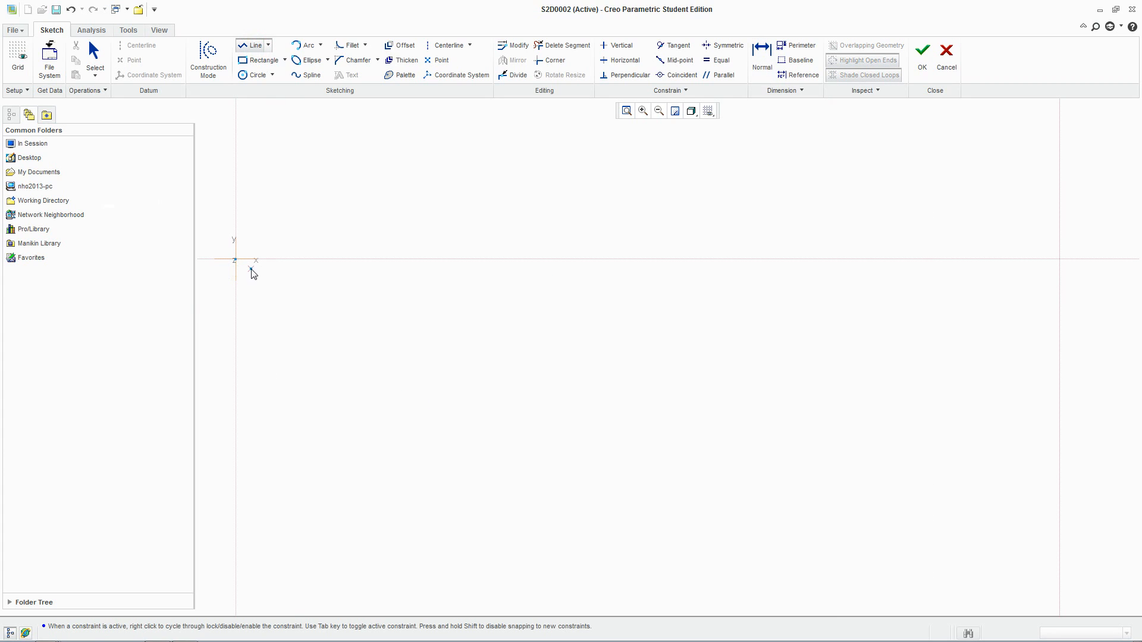
left_click(253, 271)
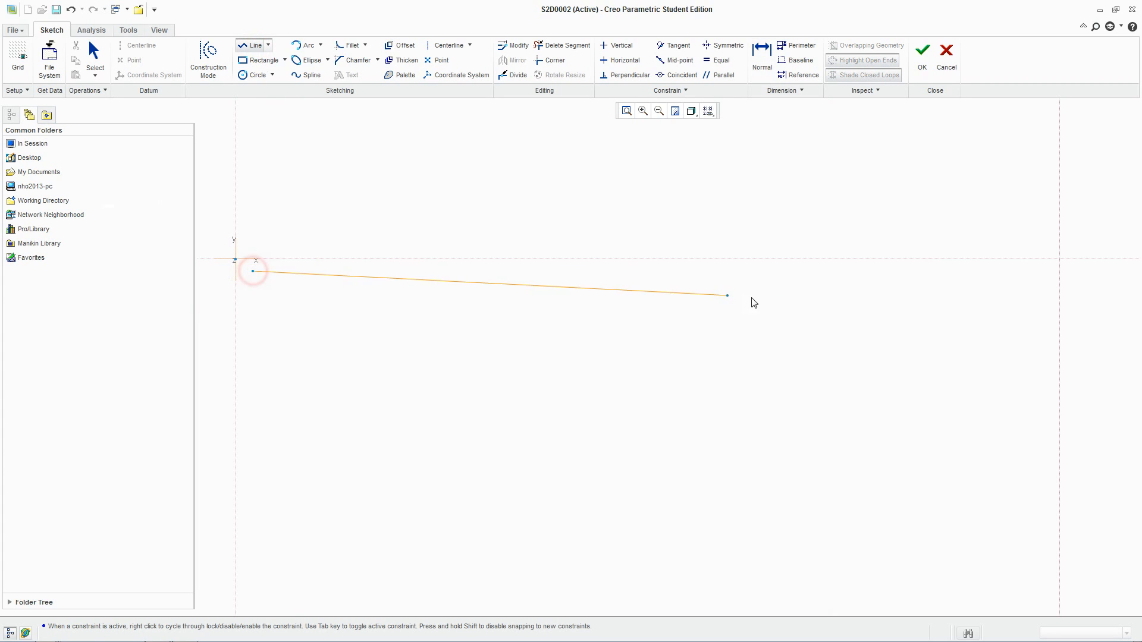
left_click(1029, 271)
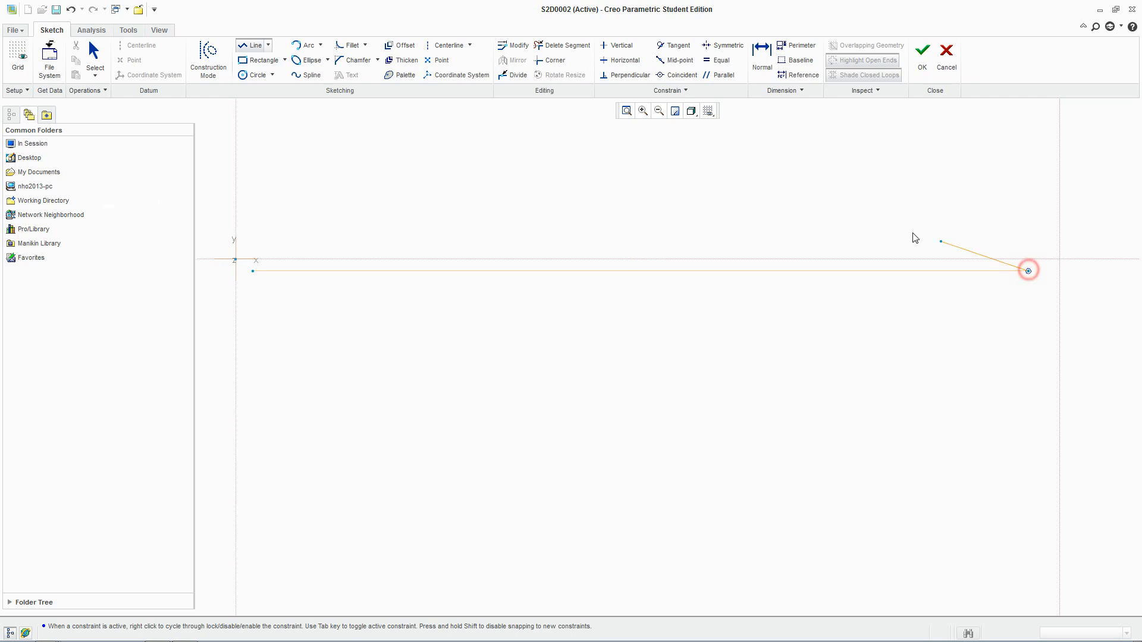
middle_click(666, 185)
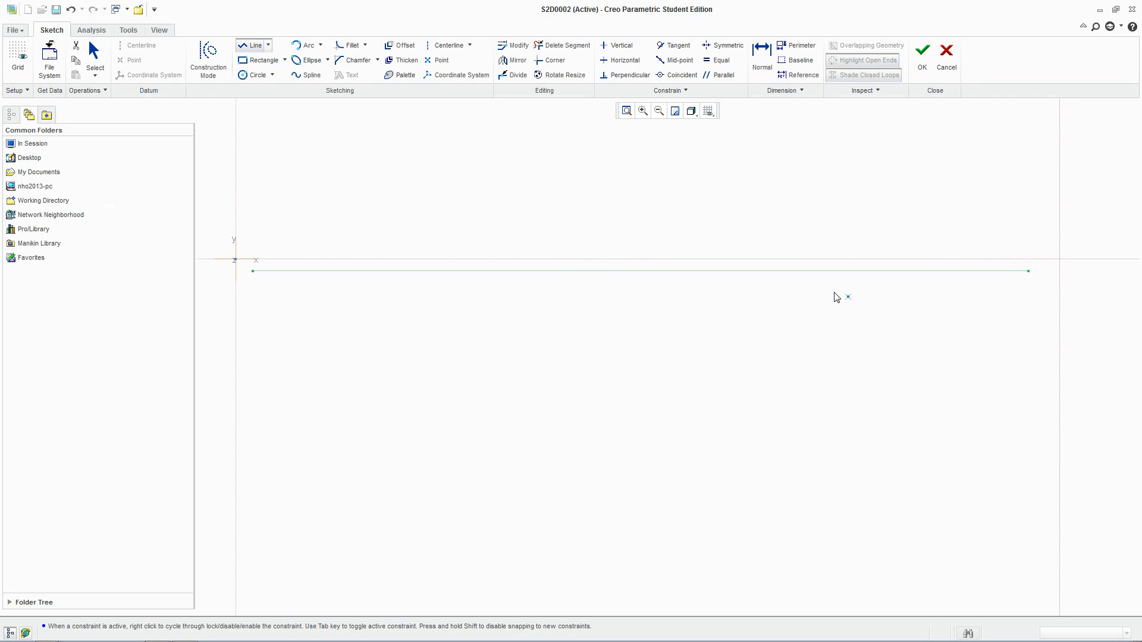
left_click(95, 54)
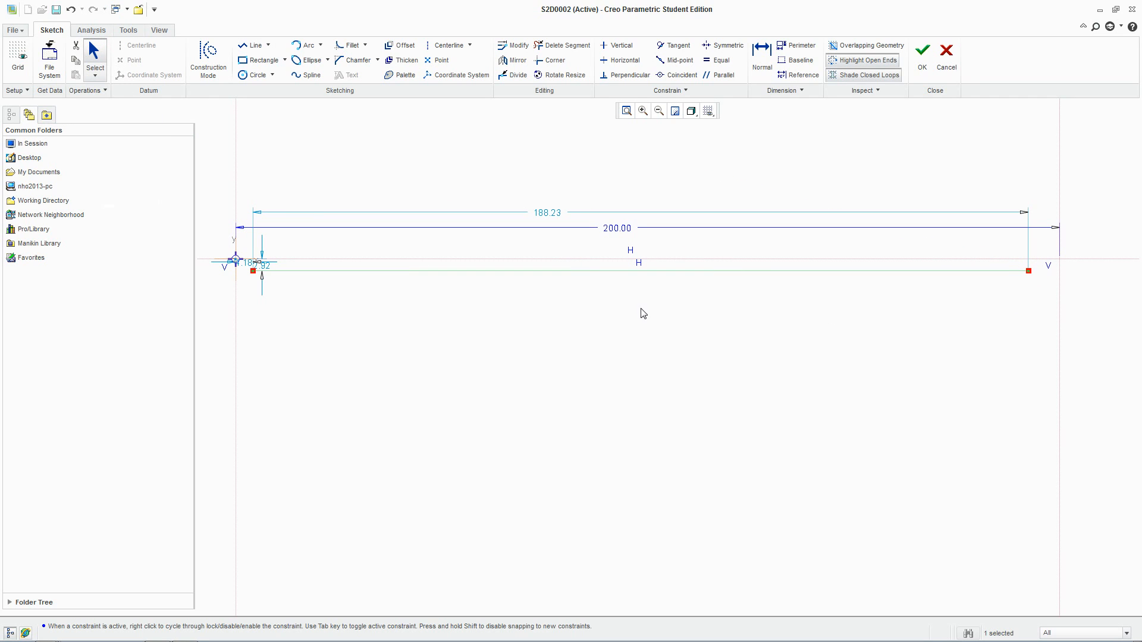
- Set the horizontal line's distance below the horizontal centerline to 1
double_click(262, 267)
type("12922422024")
key("Return")
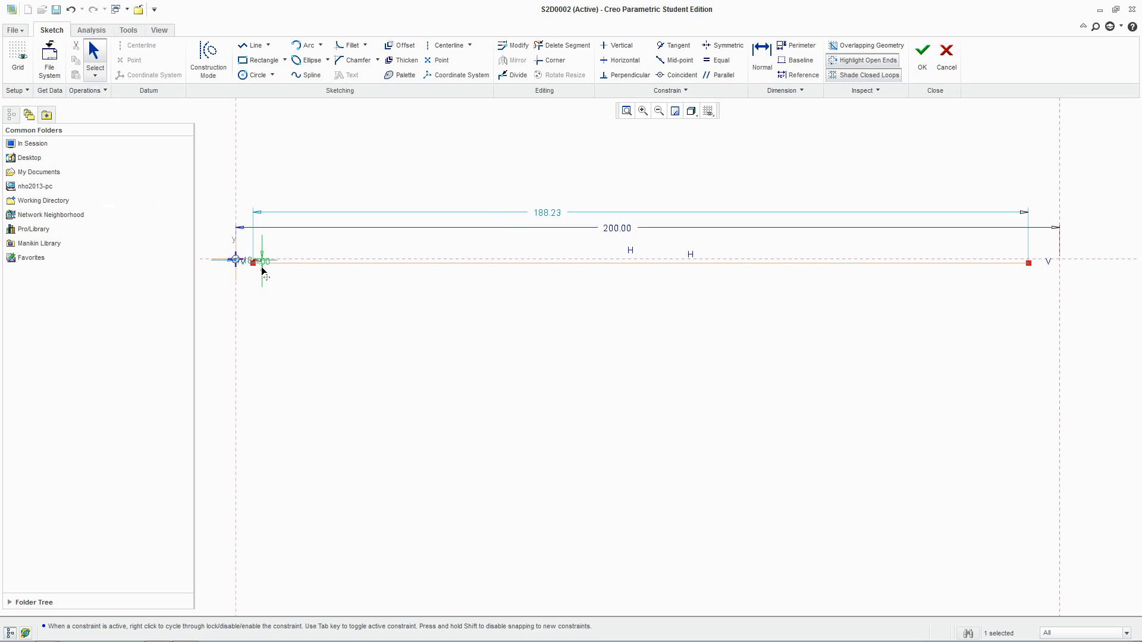
- Sketch a tangent arc of radius about 9 from the horizontal line's near end to the coordinate system origin
scroll(255, 263, "up", 2)
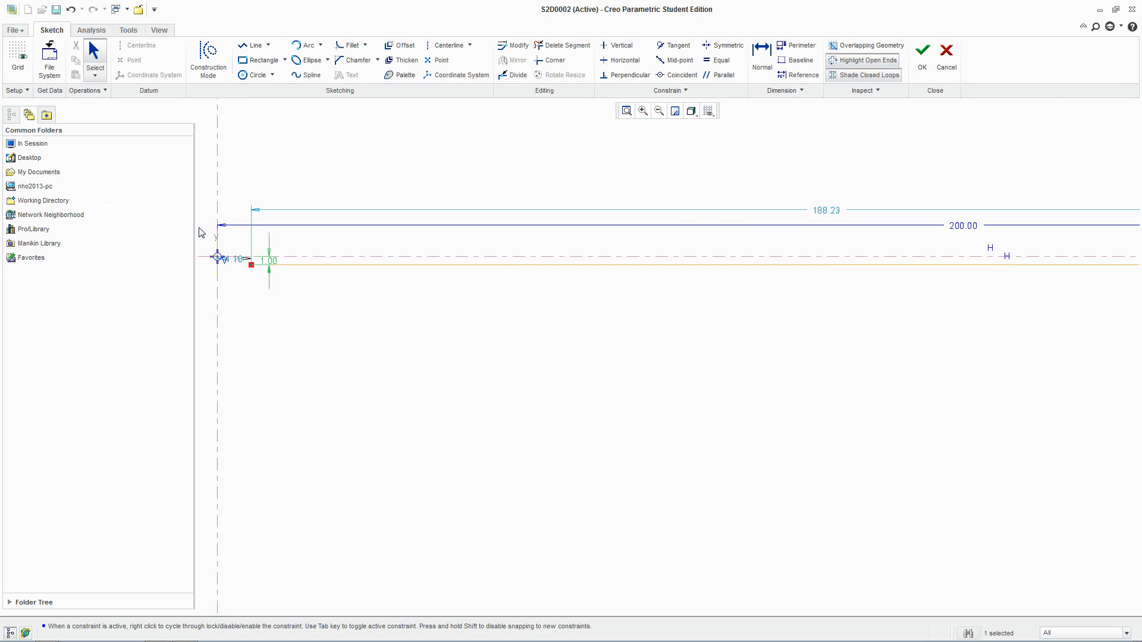
scroll(376, 288, "down", 1)
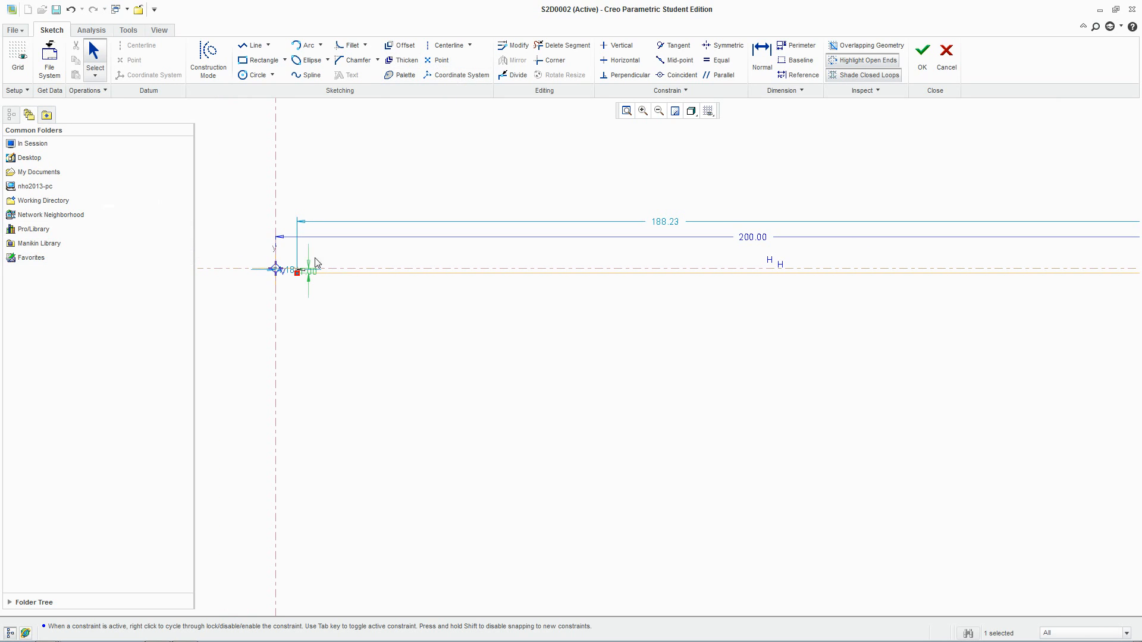
scroll(303, 272, "down", 1)
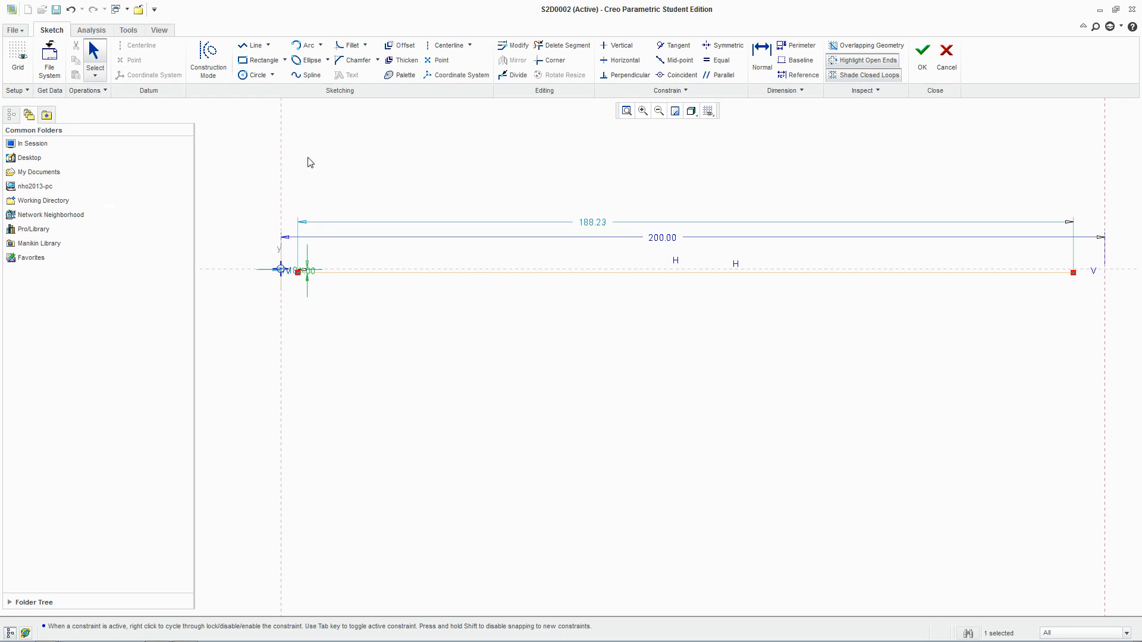
scroll(279, 238, "up", 4)
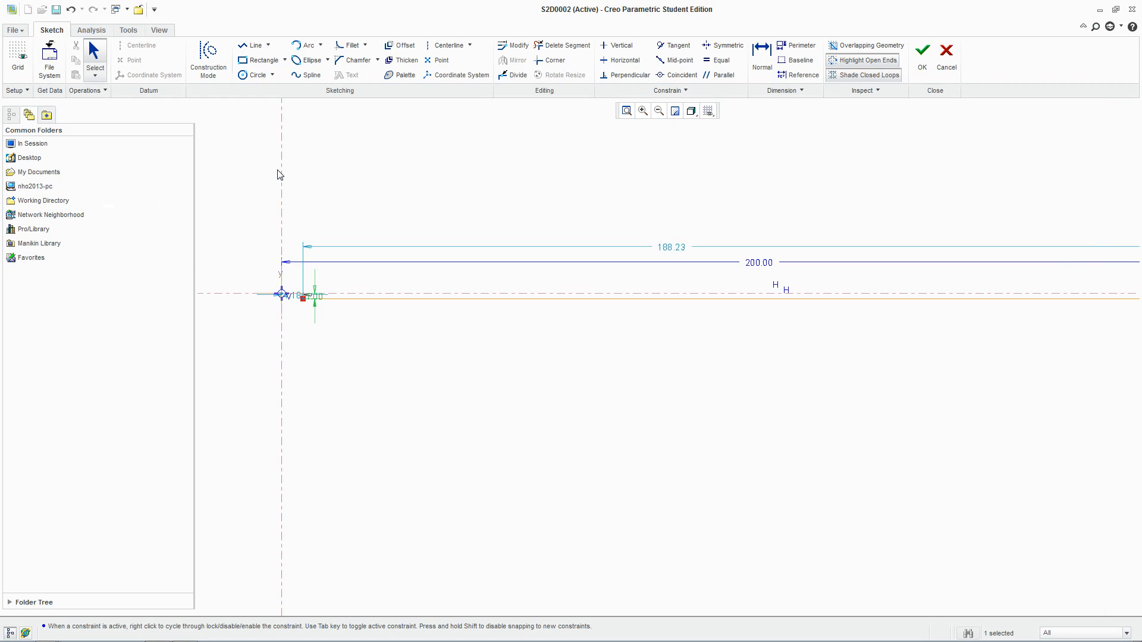
left_click(303, 46)
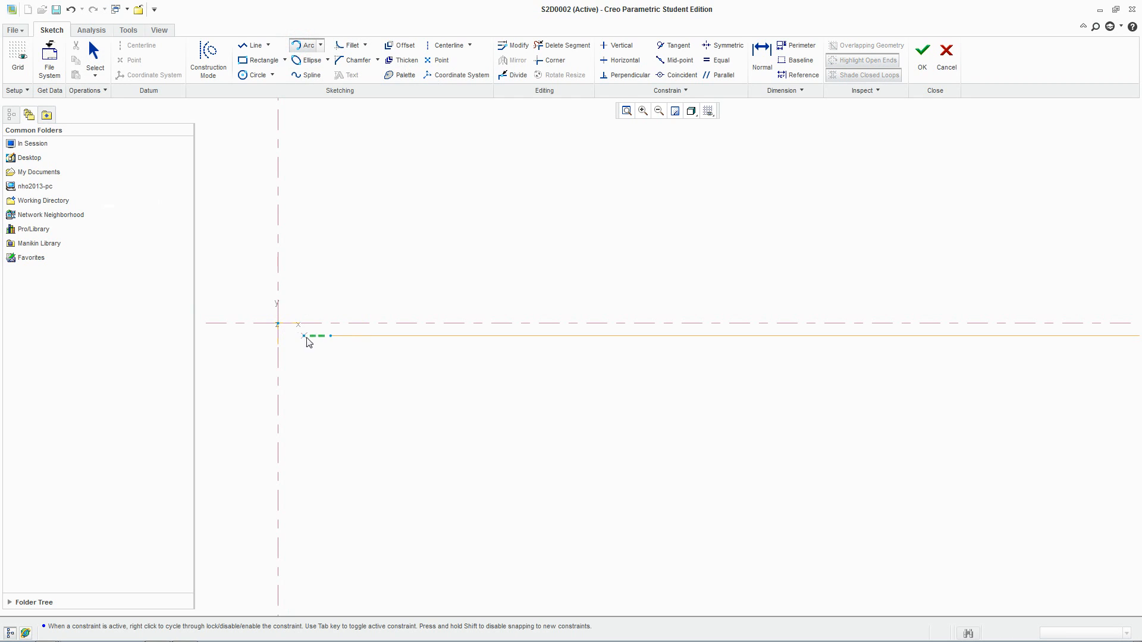
left_click(331, 336)
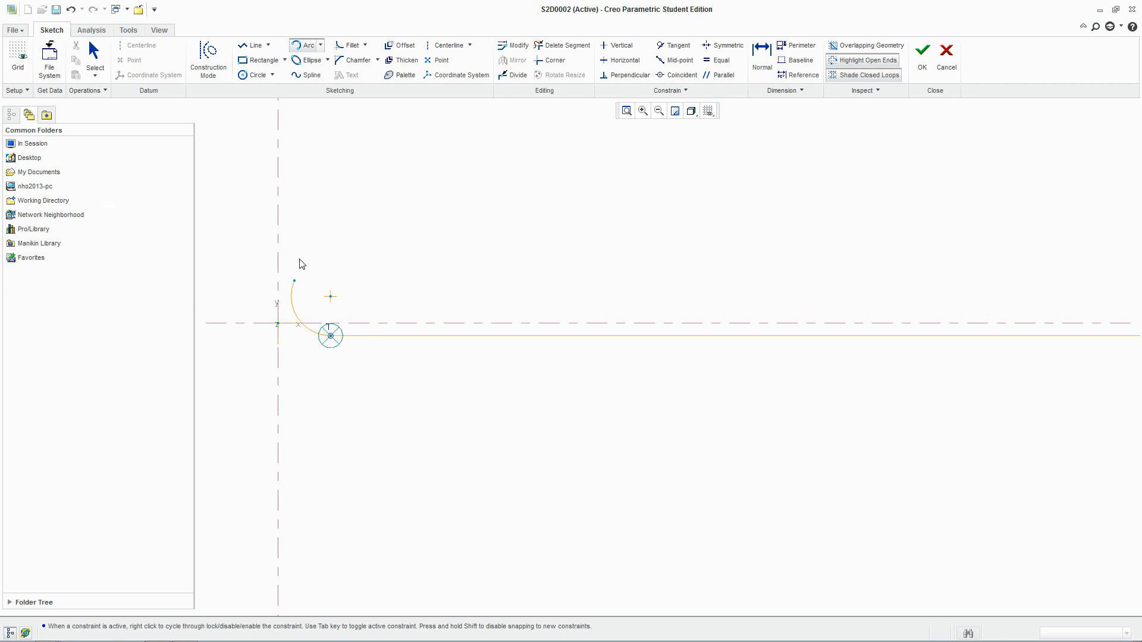
left_click(278, 323)
middle_click(363, 355)
scroll(369, 354, "down", 2)
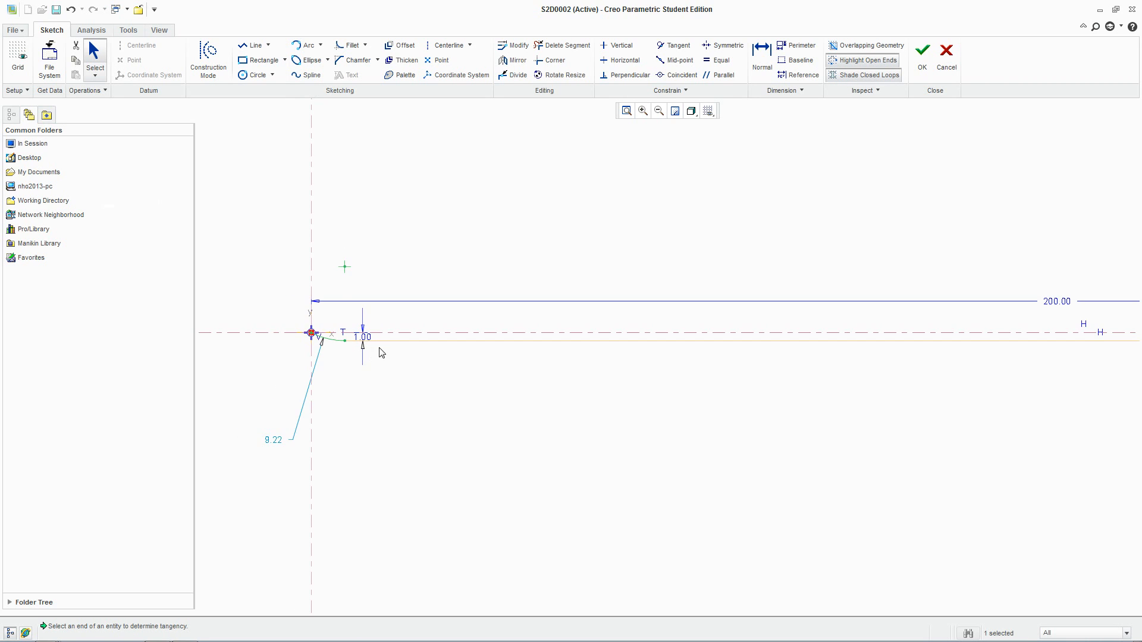
- Sketch a tangent arc of radius about 29 from the line's far end to the intersection of the second vertical and horizontal centerlines
scroll(379, 350, "down", 2)
scroll(648, 261, "down", 2)
scroll(898, 295, "up", 4)
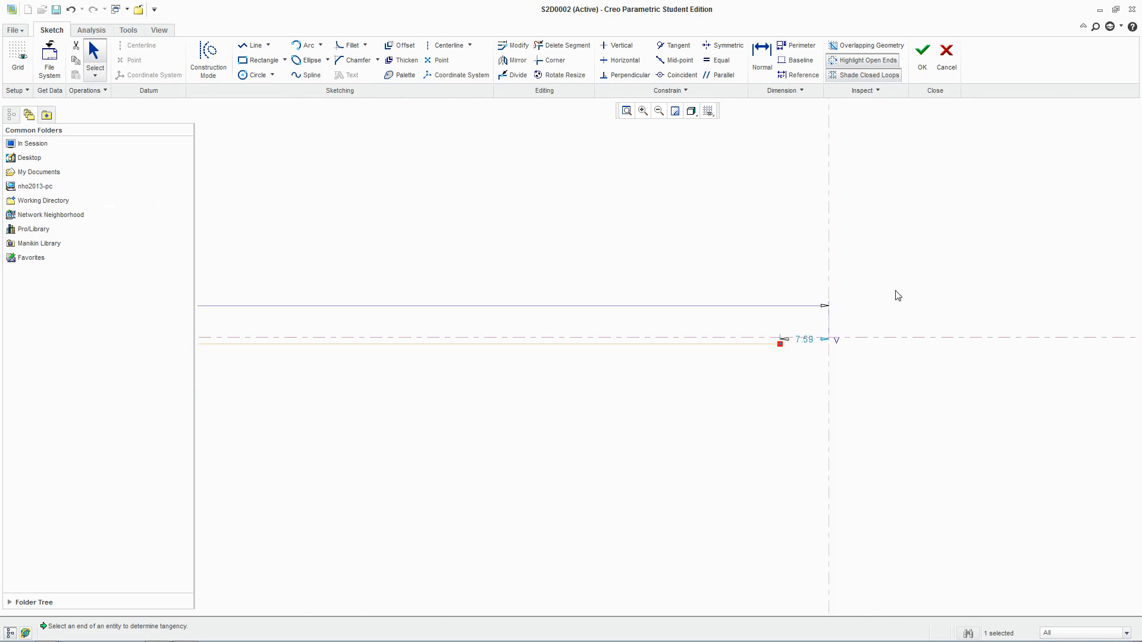
left_click(303, 48)
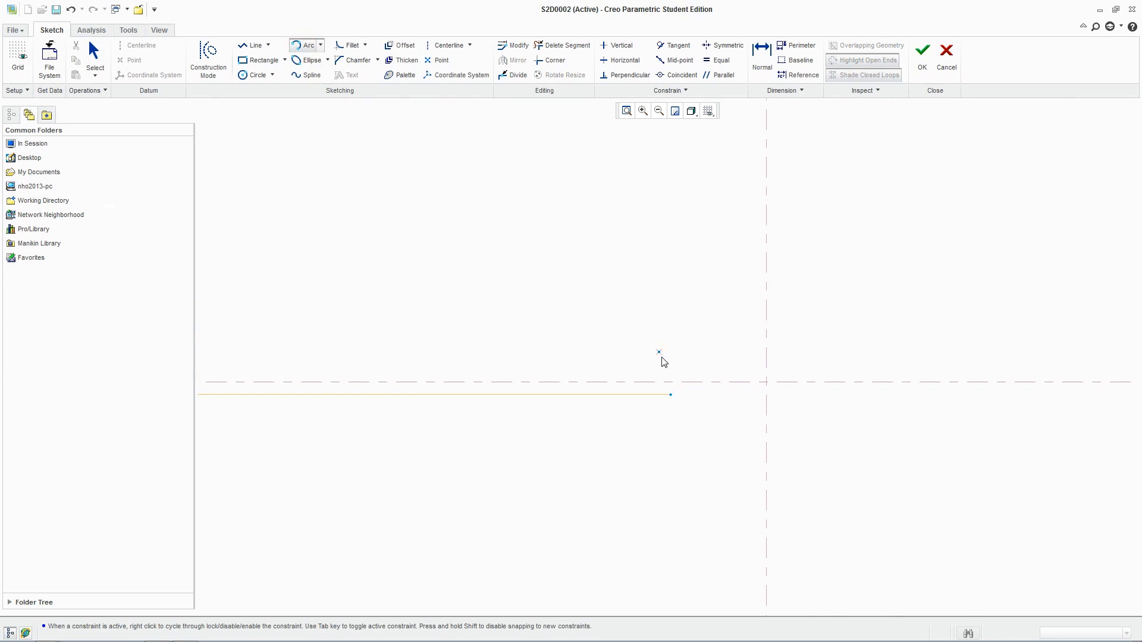
left_click(671, 395)
left_click(766, 382)
middle_click(617, 308)
- Apply an Equal constraint to the radii of the two end arcs
scroll(618, 309, "down", 2)
scroll(611, 302, "down", 3)
middle_click_drag(486, 290, 570, 296)
scroll(524, 229, "down", 2)
scroll(534, 228, "up", 2)
left_click(721, 60)
scroll(737, 393, "up", 5)
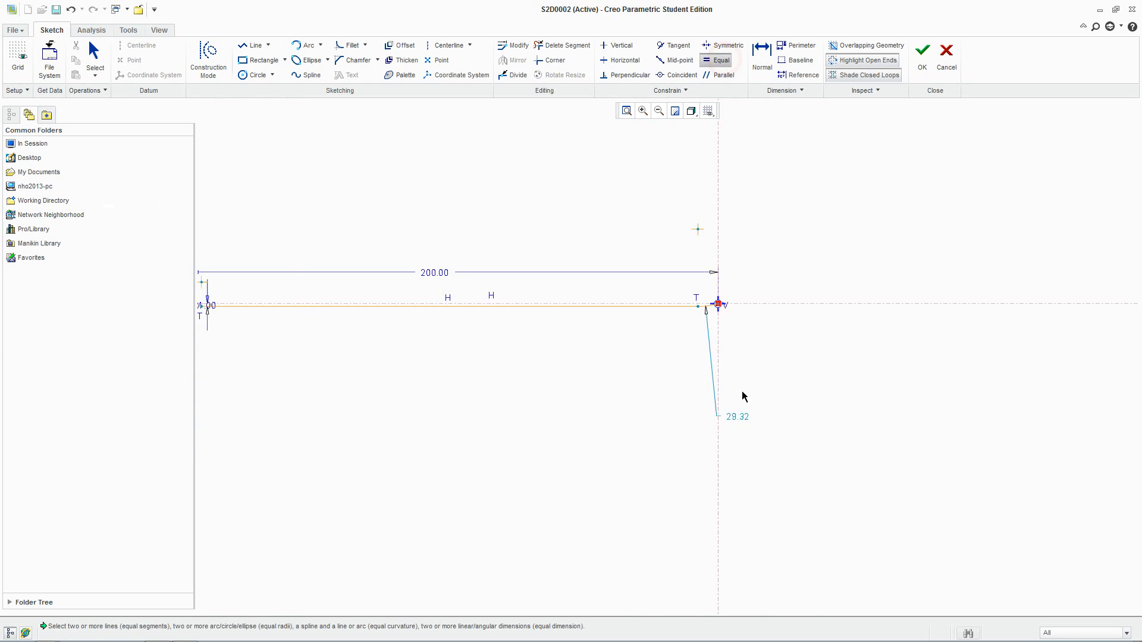
left_click(710, 229)
scroll(448, 381, "up", 3)
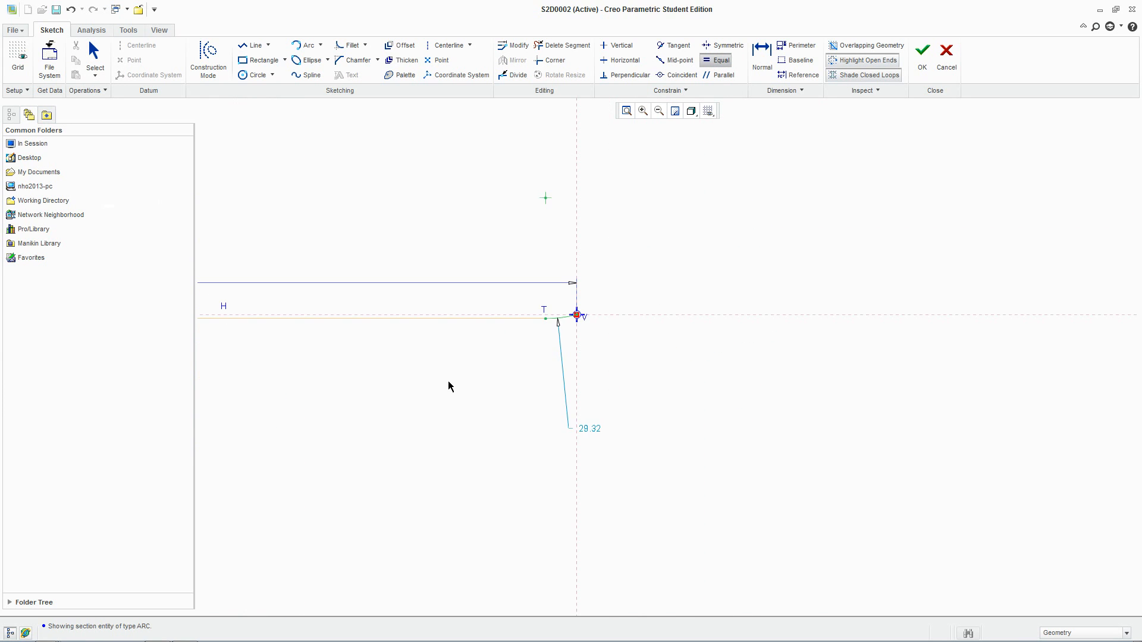
middle_click_drag(408, 362, 689, 347, "shift")
middle_click_drag(306, 395, 763, 338, "shift")
scroll(490, 236, "down", 3)
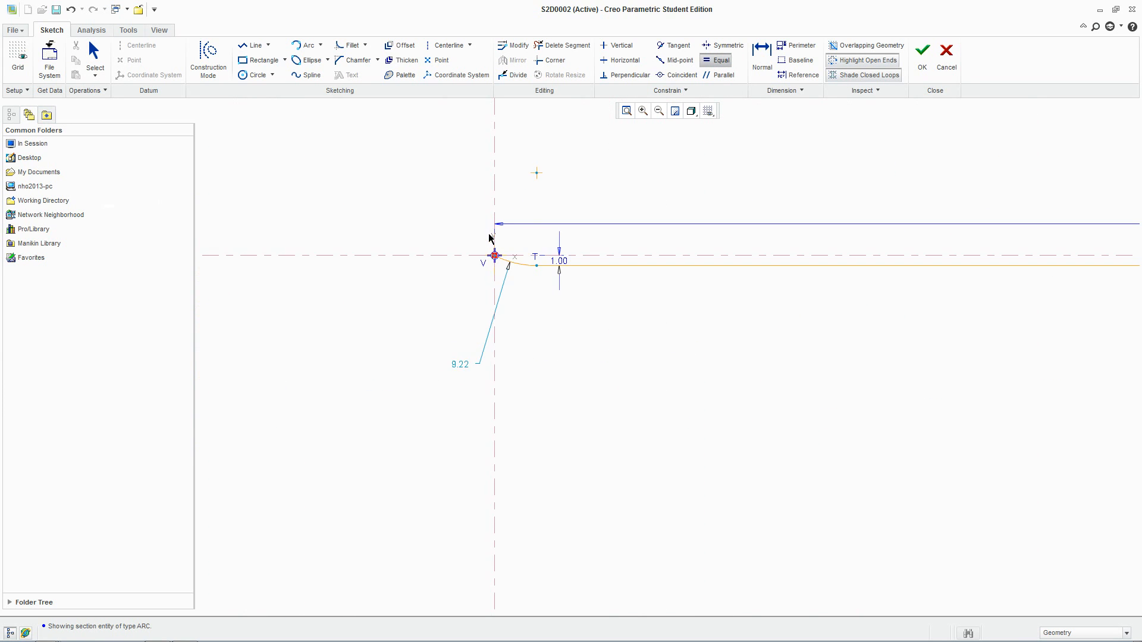
scroll(527, 272, "down", 2)
left_click(516, 263)
scroll(547, 304, "up", 4)
scroll(548, 307, "up", 3)
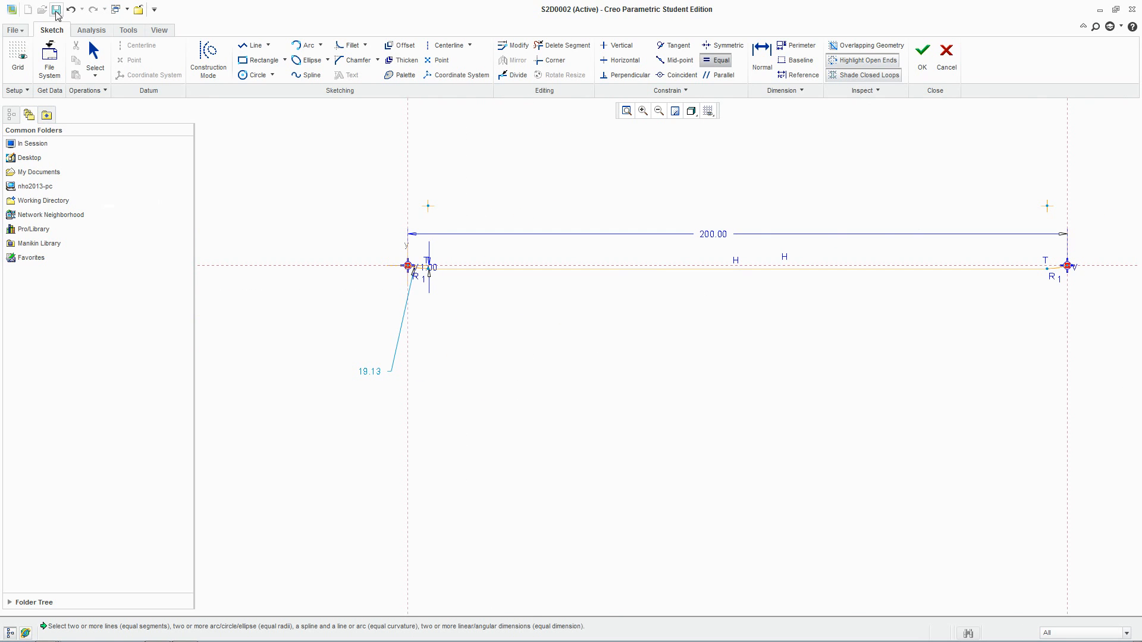
- Set the end arcs' radius to 25 and finish the thread graph sketch
left_click(94, 55)
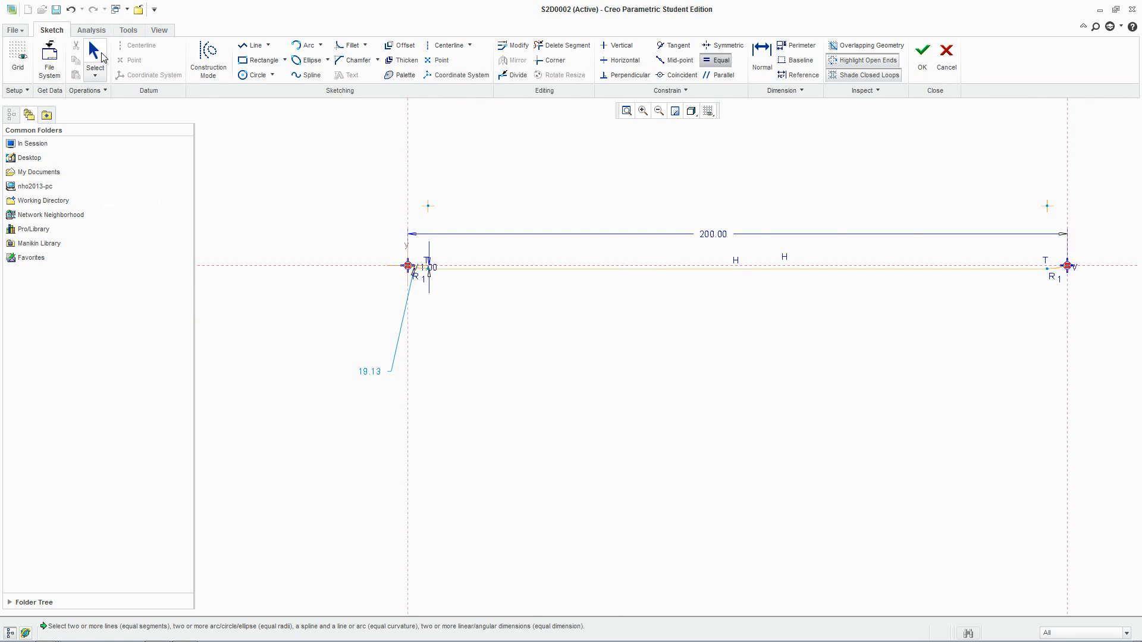
double_click(371, 373)
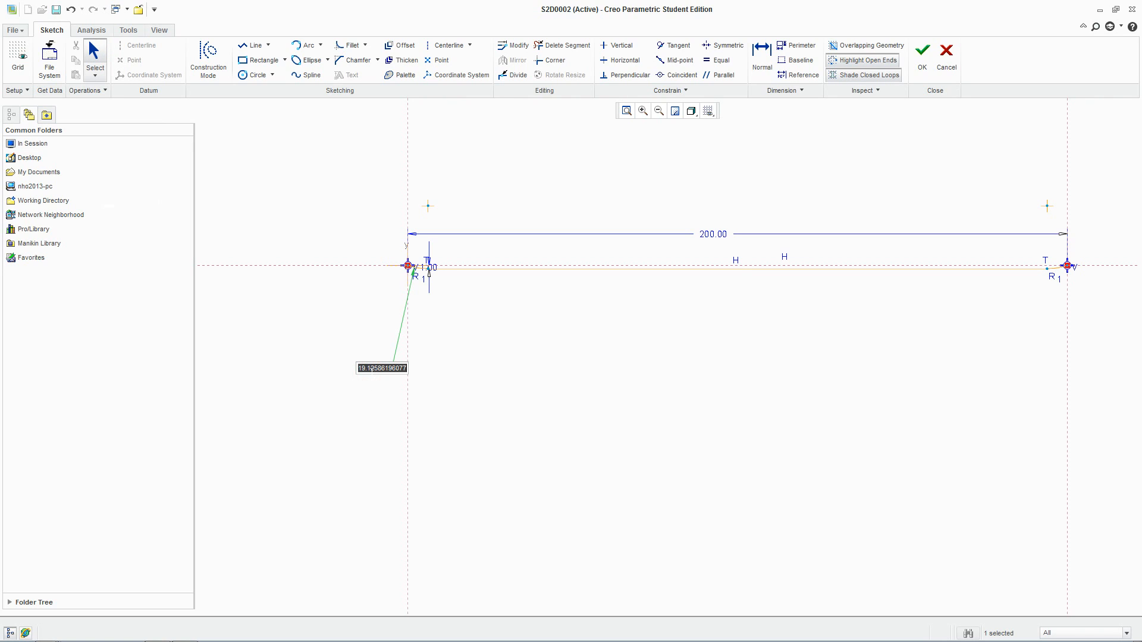
type("25")
key("Return")
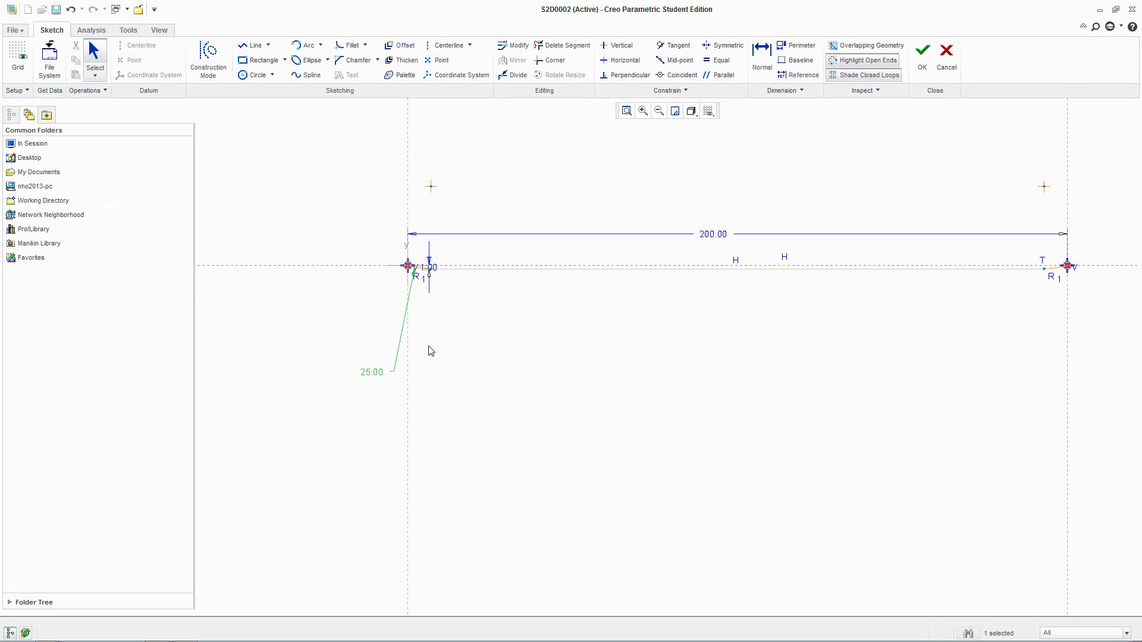
scroll(430, 351, "down", 2)
left_click(923, 55)
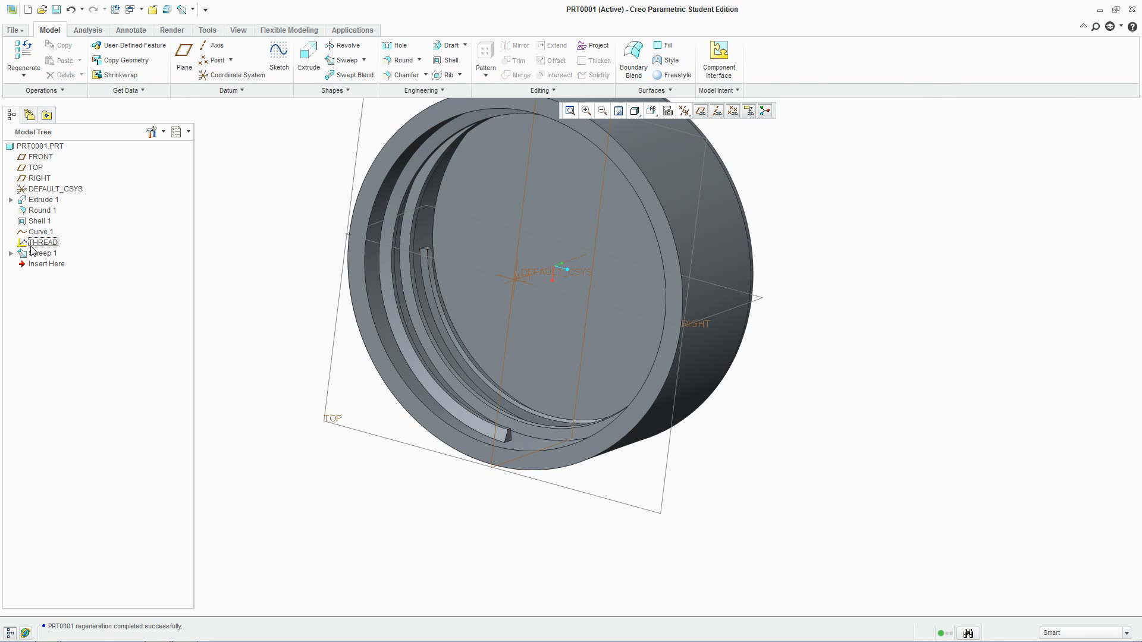
- Redefine Sweep 1 and open its section sketch for editing in the 2D sketch orientation
left_click(39, 253)
right_click(39, 253)
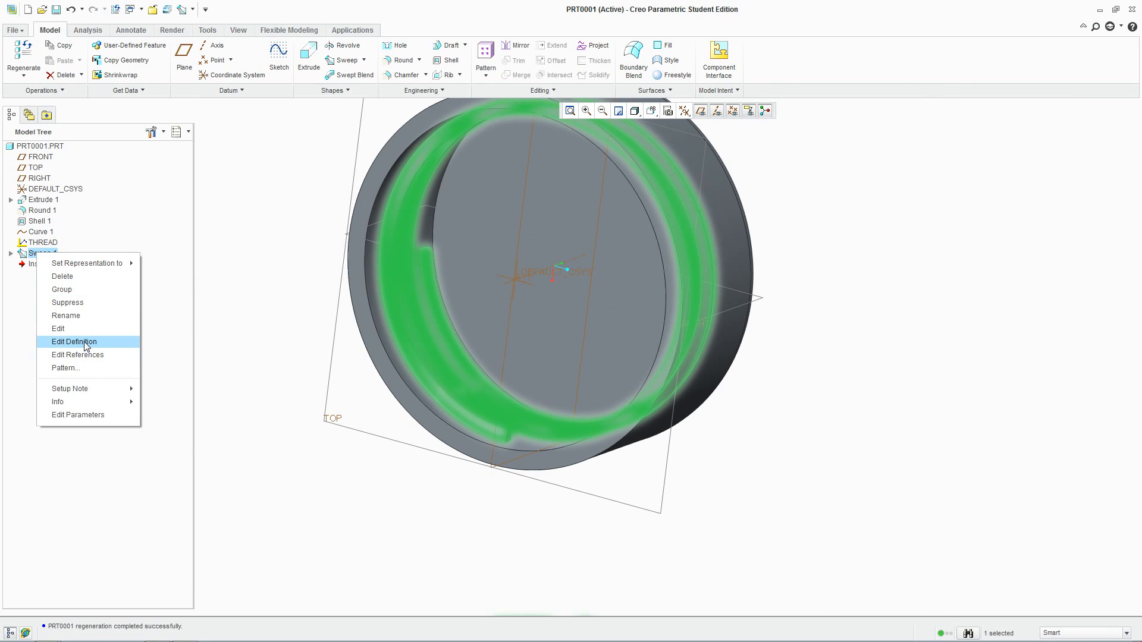
left_click(80, 343)
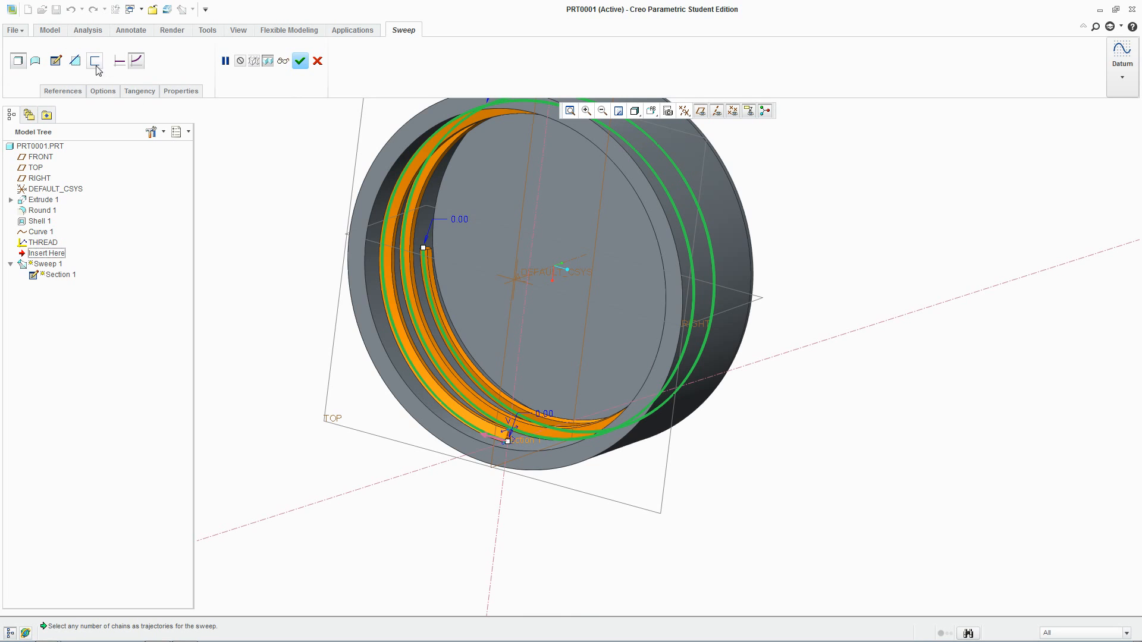
left_click(57, 64)
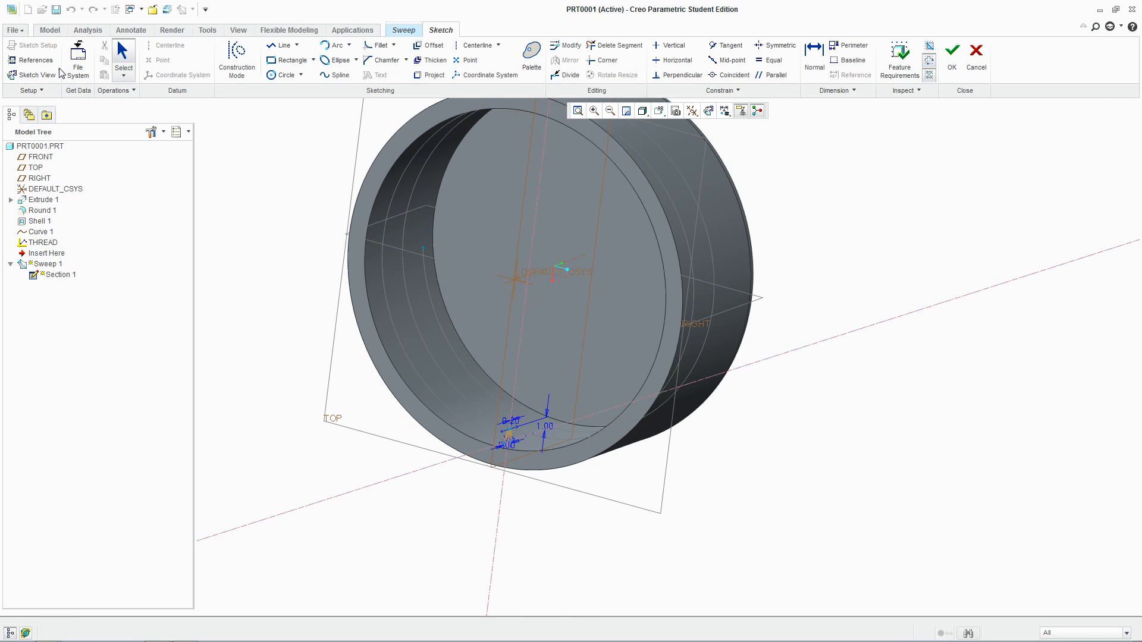
left_click(709, 112)
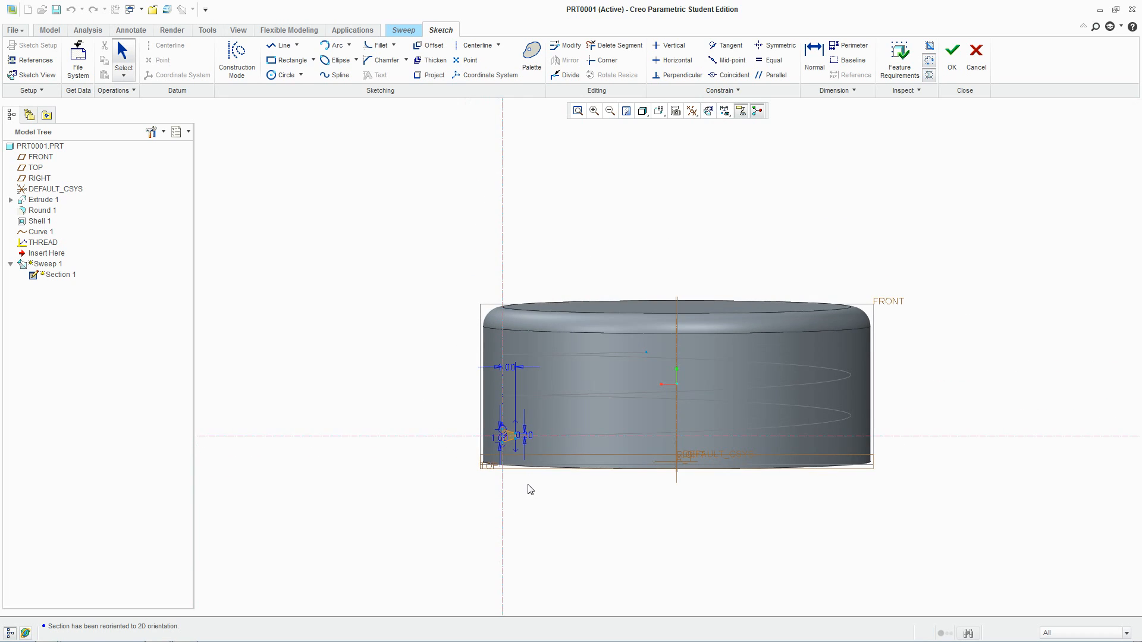
scroll(528, 485, "down", 5)
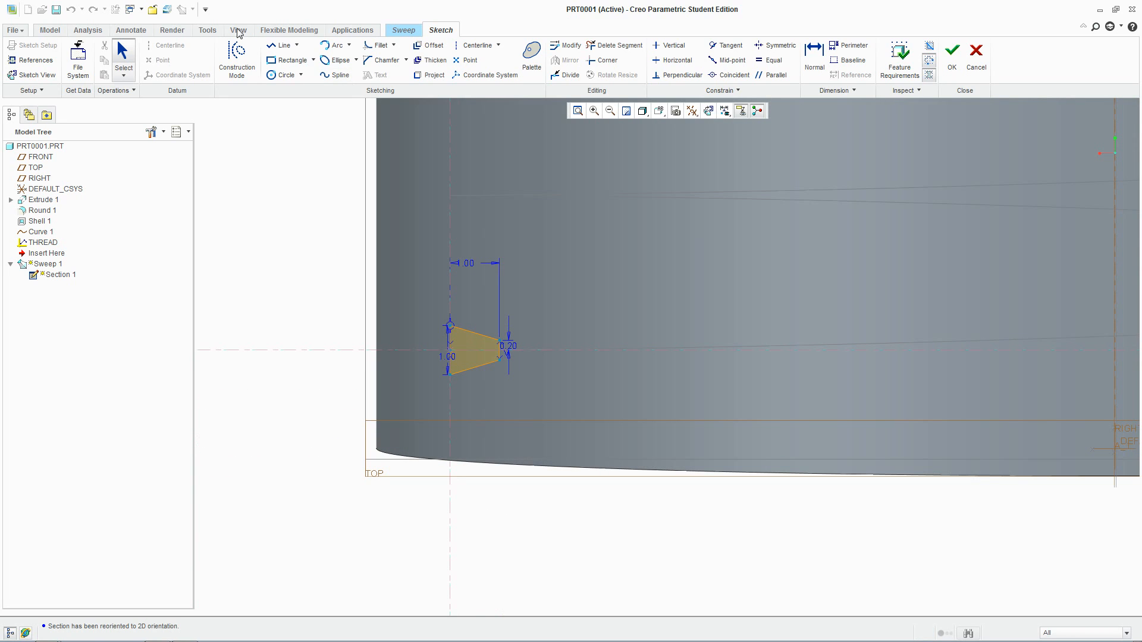
left_click(212, 31)
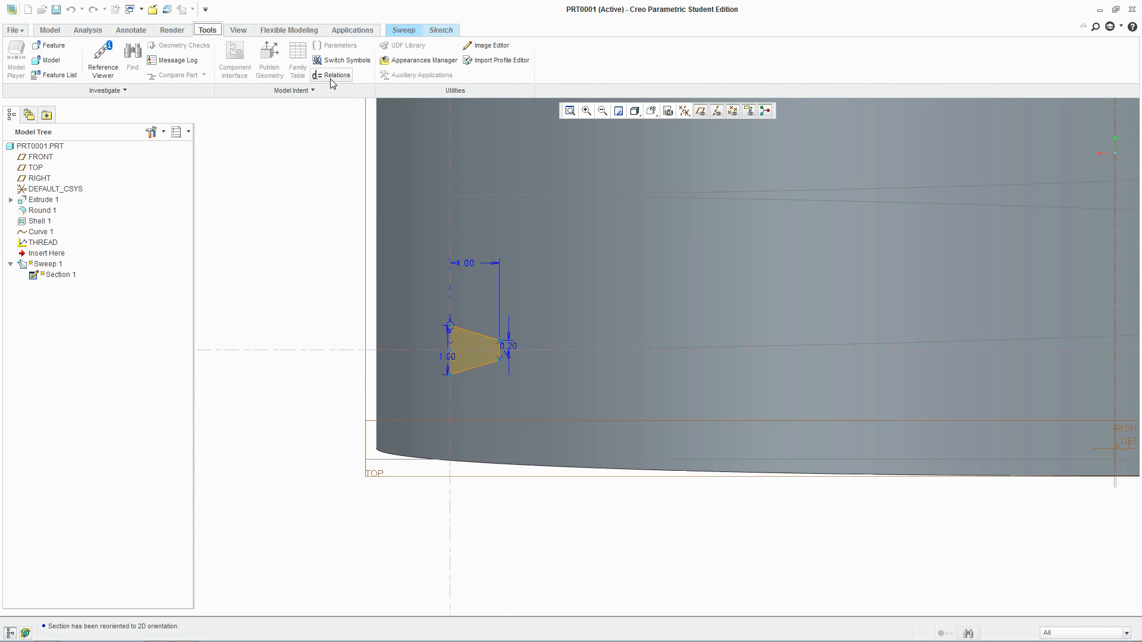
left_click(441, 30)
- Dimension the trapezoid's wide edge from the vertical centerline at 1, deleting the conflicting Point On Entity constraint
scroll(467, 343, "down", 2)
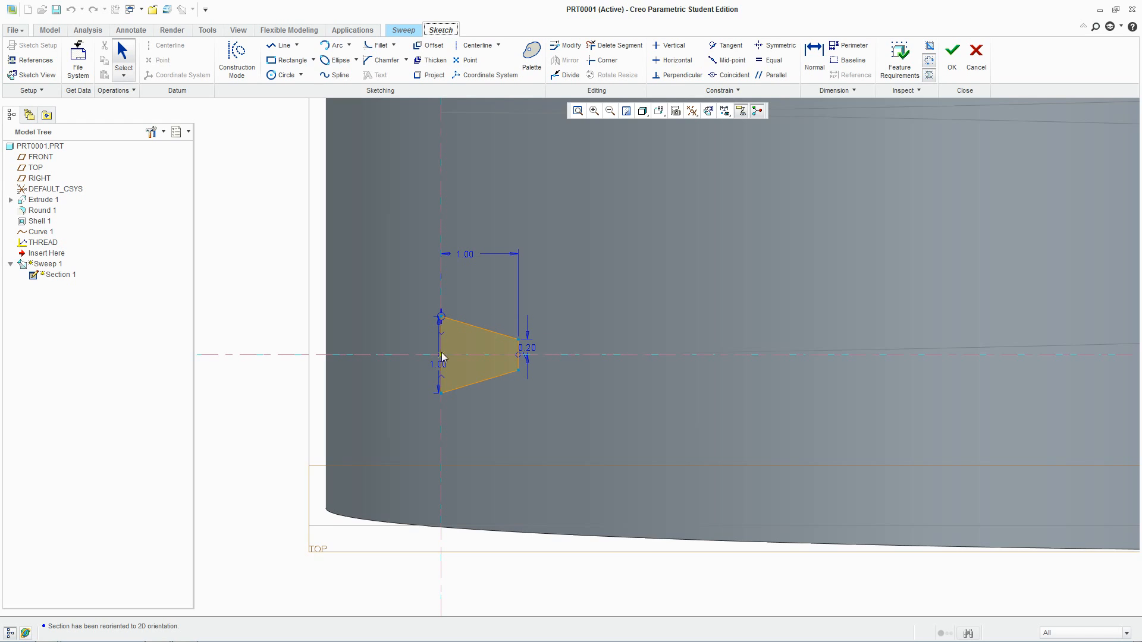
left_click(815, 57)
left_click(445, 339)
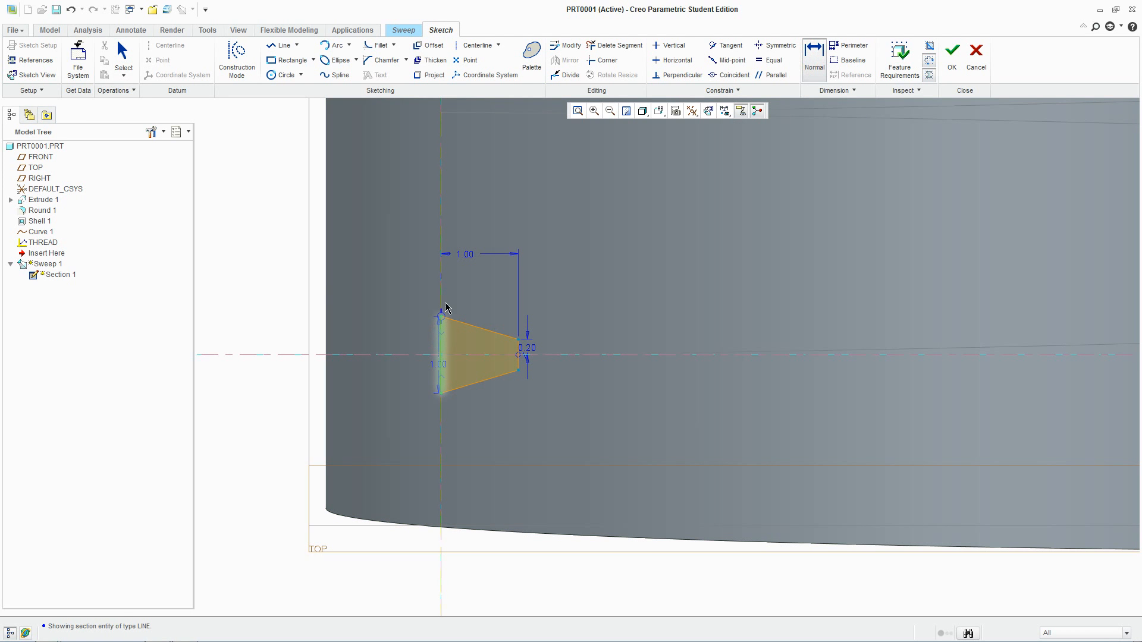
left_click(442, 273)
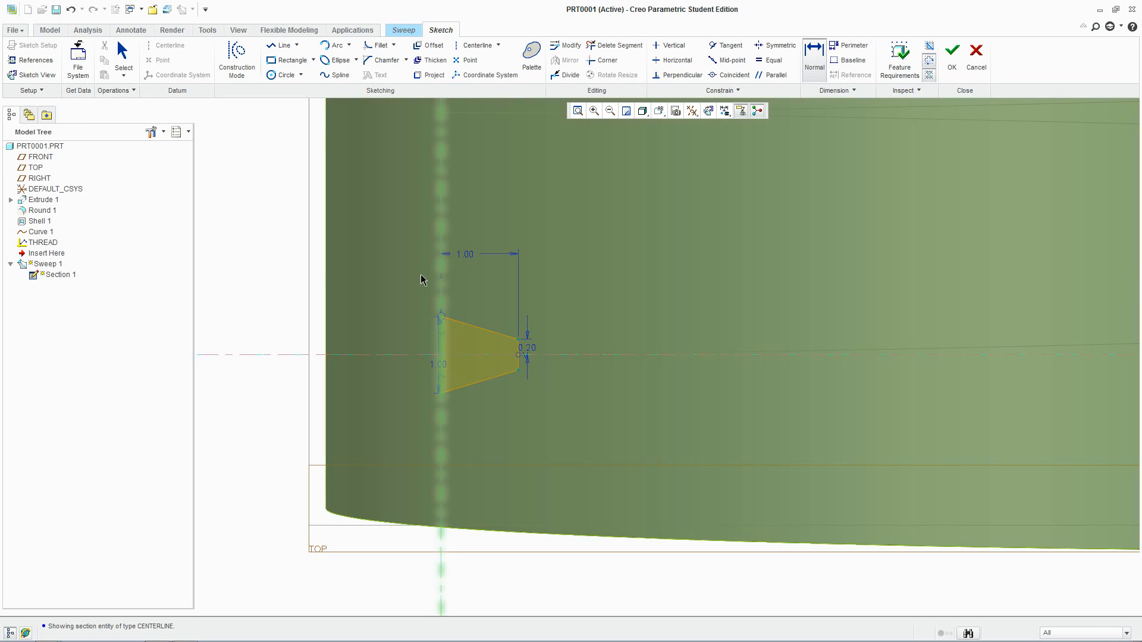
middle_click(373, 273)
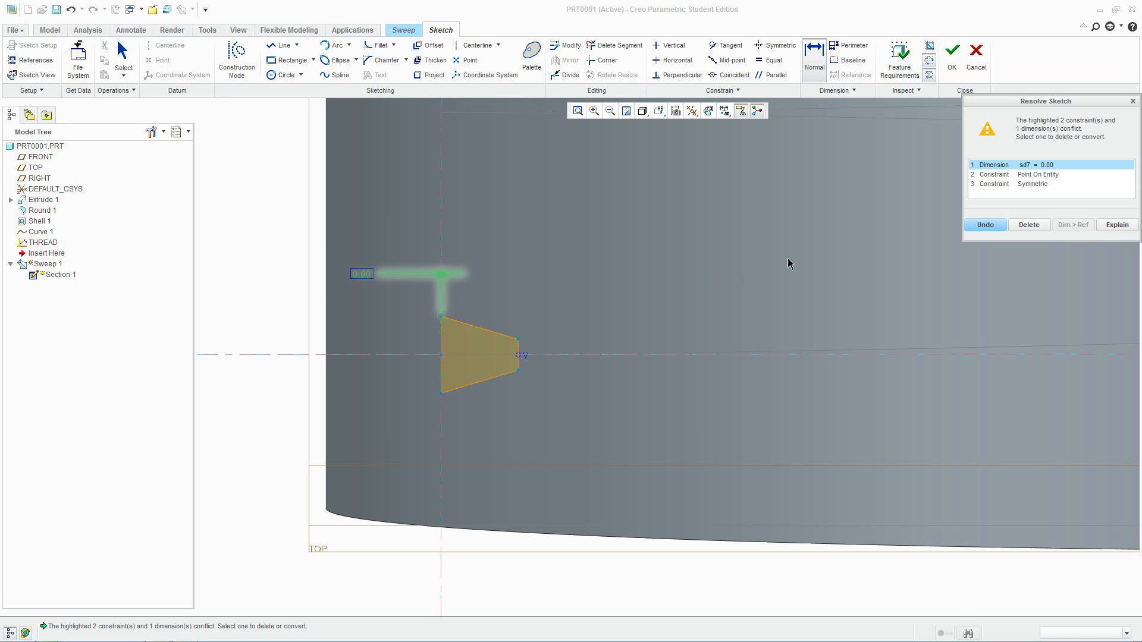
left_click(1040, 176)
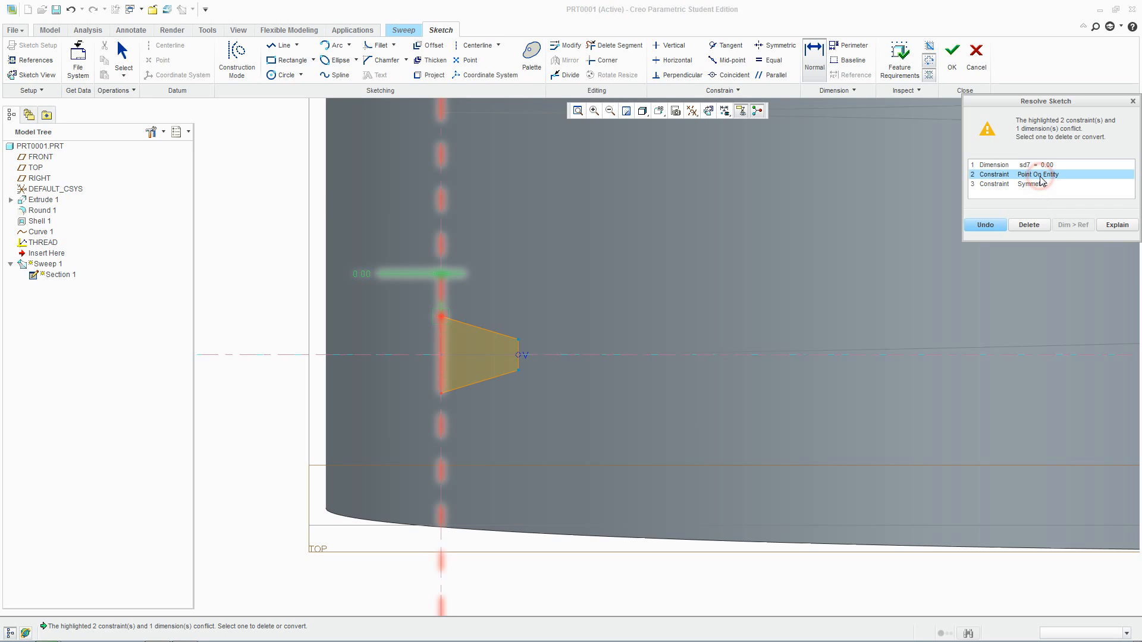
left_click(1029, 226)
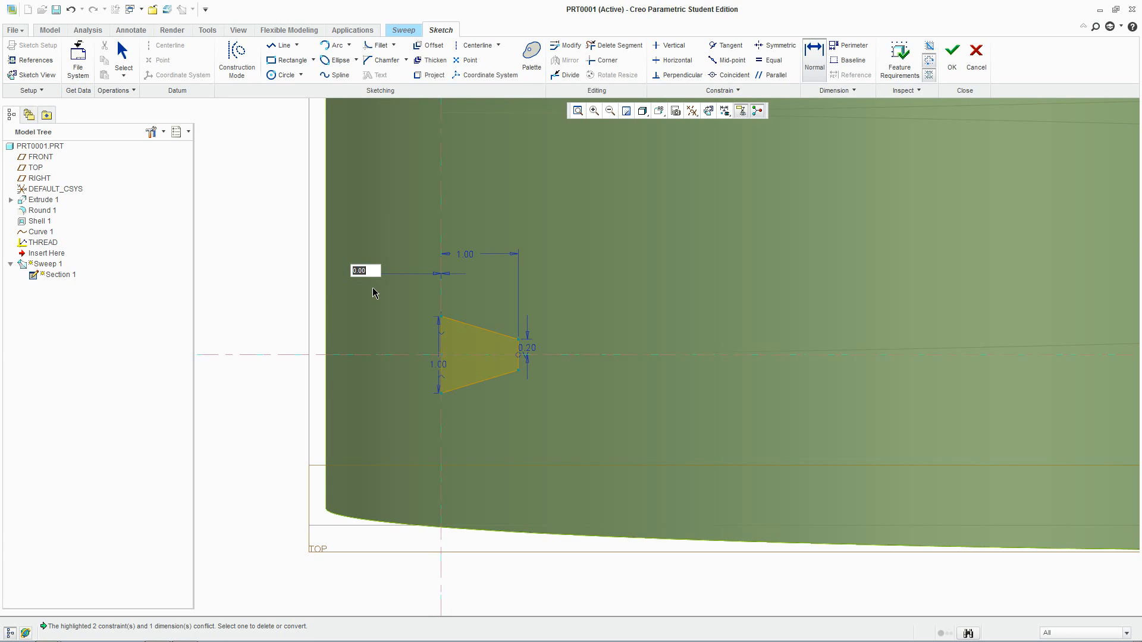
type("1")
key("Return")
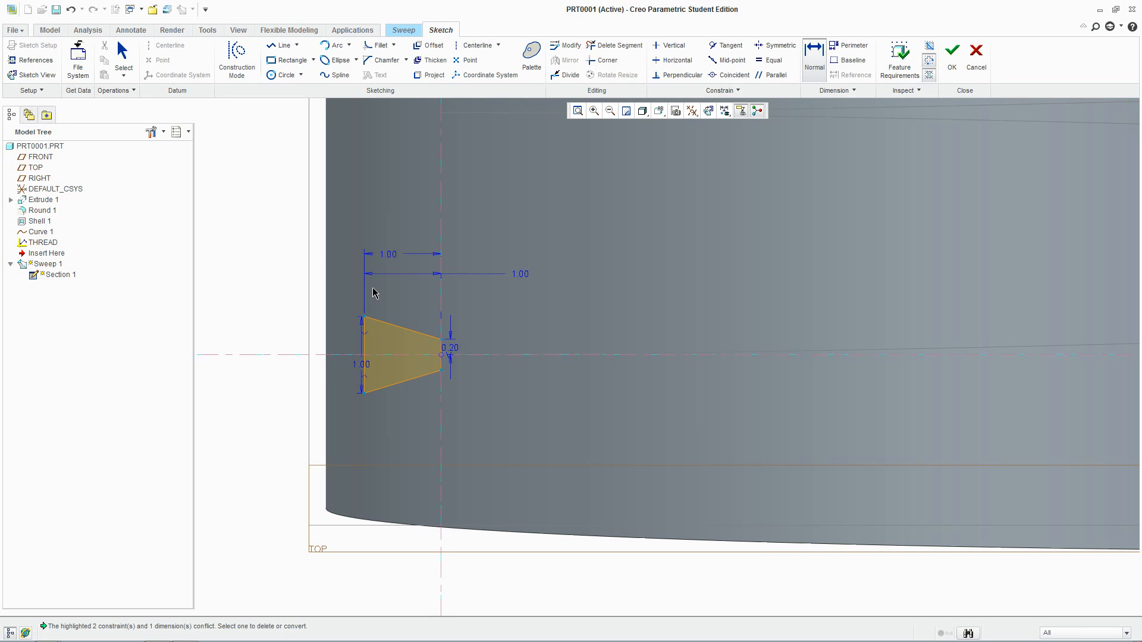
- Try setting the trapezoid's width between its parallel edges to 1.2, and undo the change
double_click(389, 258)
type("1.2")
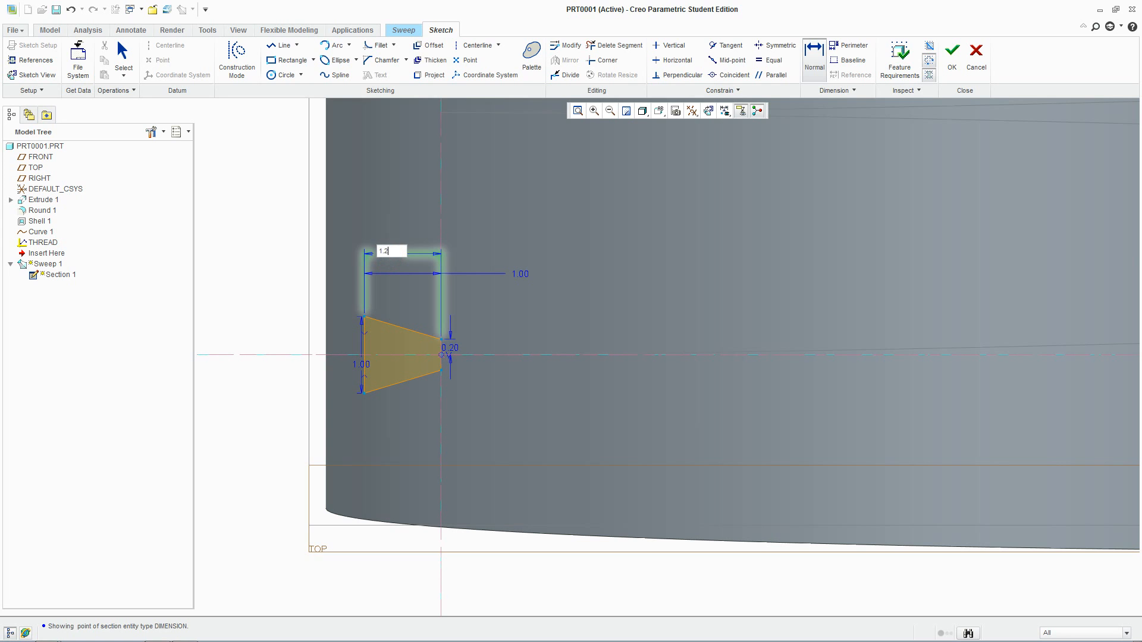
key("Return")
key("ctrl+z")
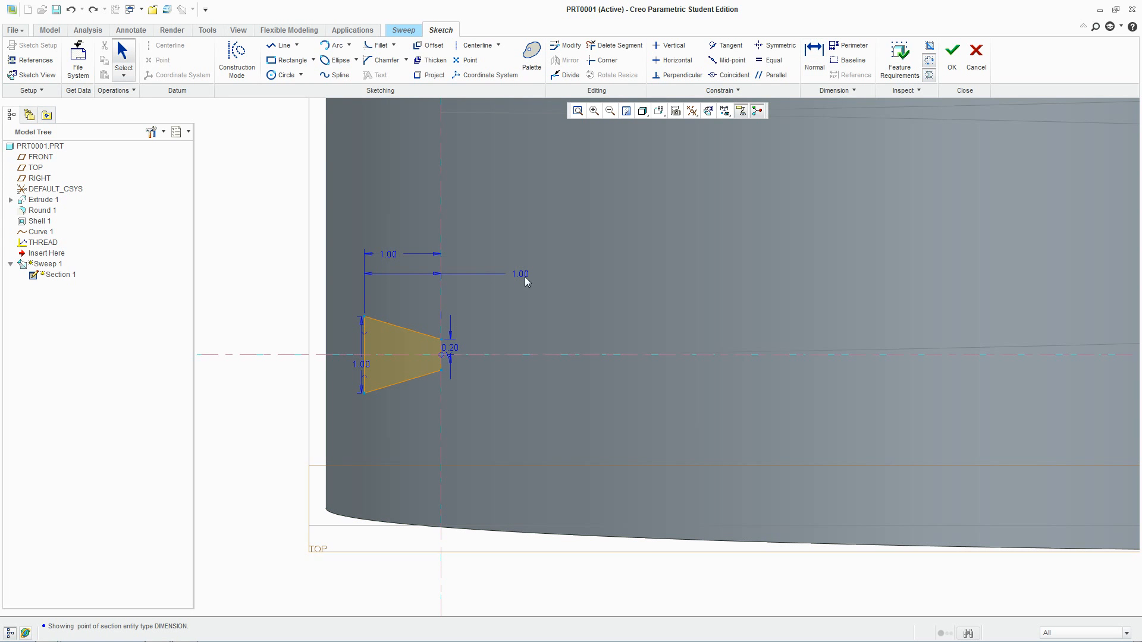
- Set the distance from the trapezoid's wide edge to the vertical centerline to 1.2
double_click(517, 273)
type("1.2")
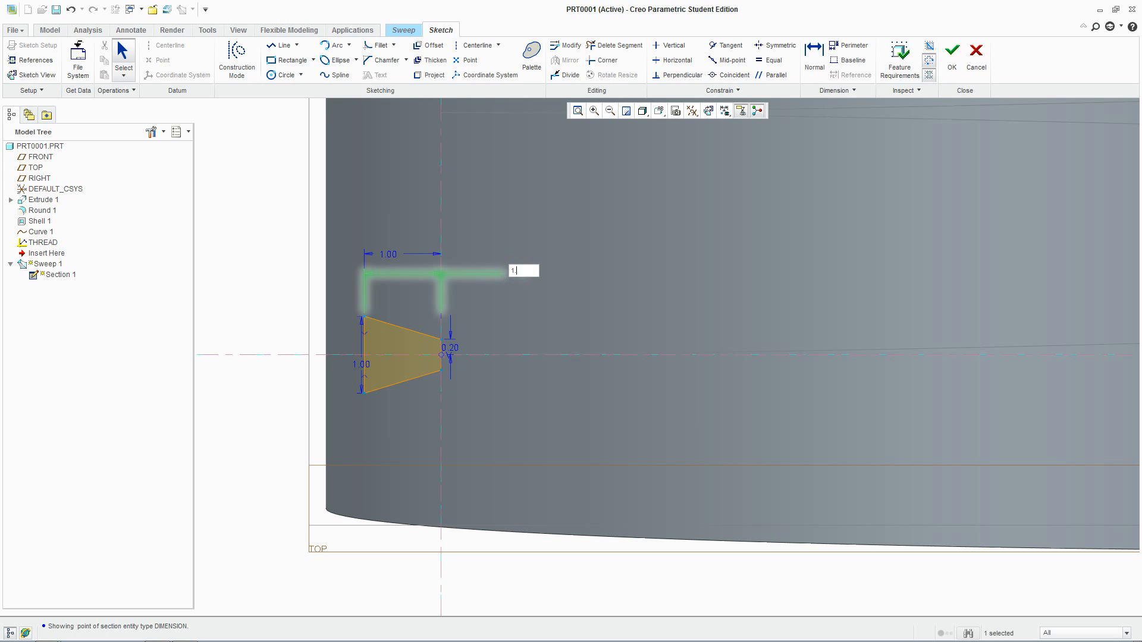
key("Return")
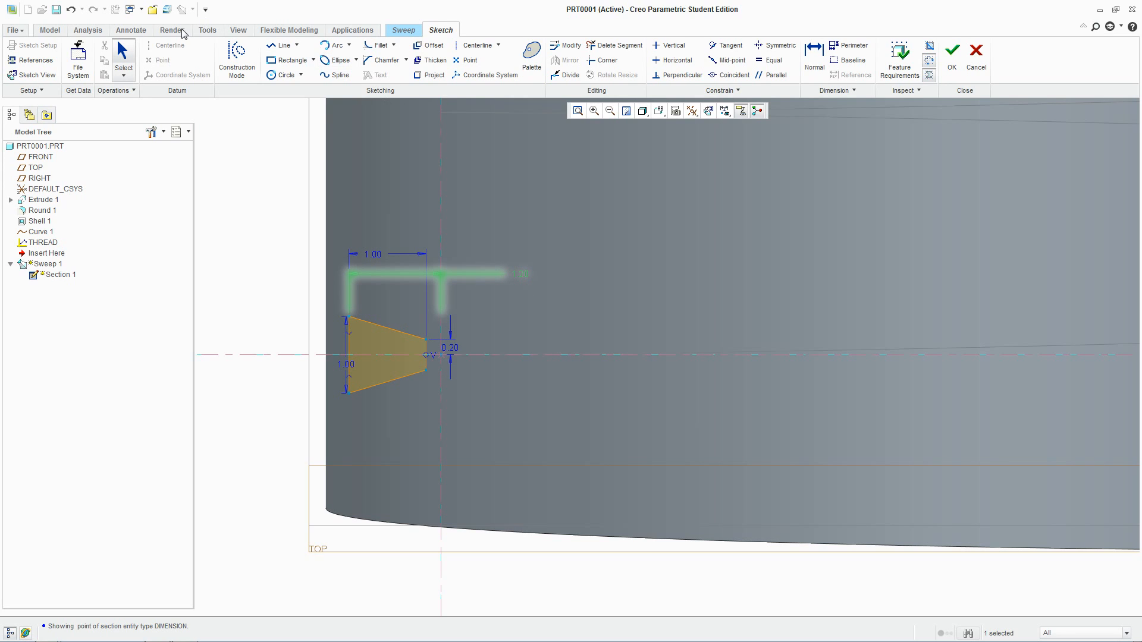
- Open the section sketch's relations and start a relation for sd7, the trapezoid's wide edge to centerline distance, with "sd7 ="
left_click(208, 30)
left_click(332, 75)
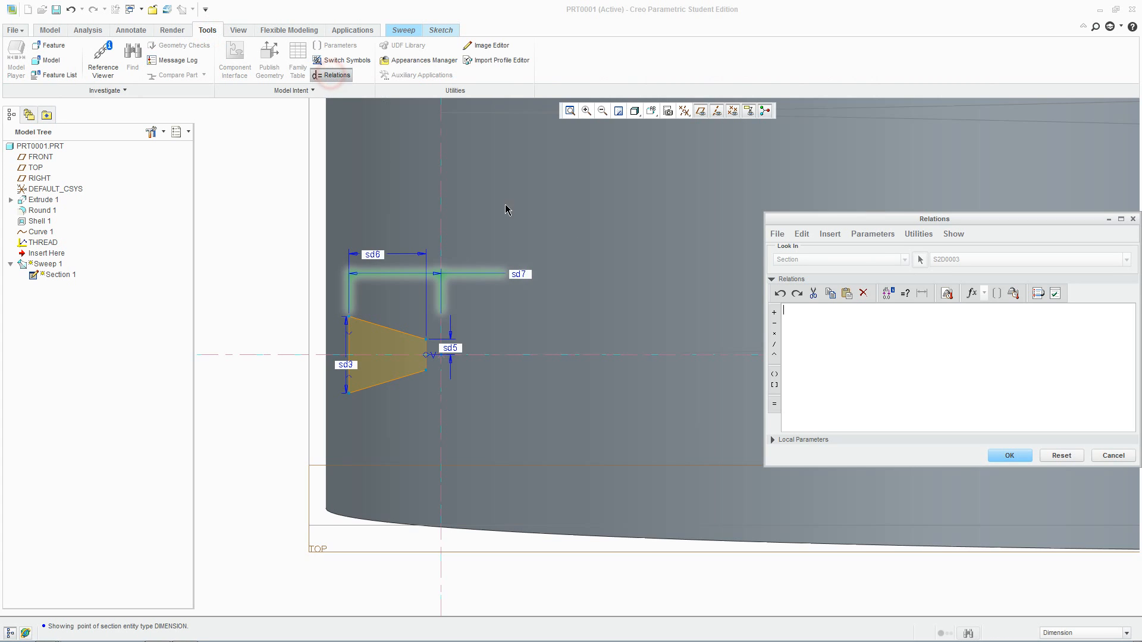
left_click_drag(881, 220, 774, 214)
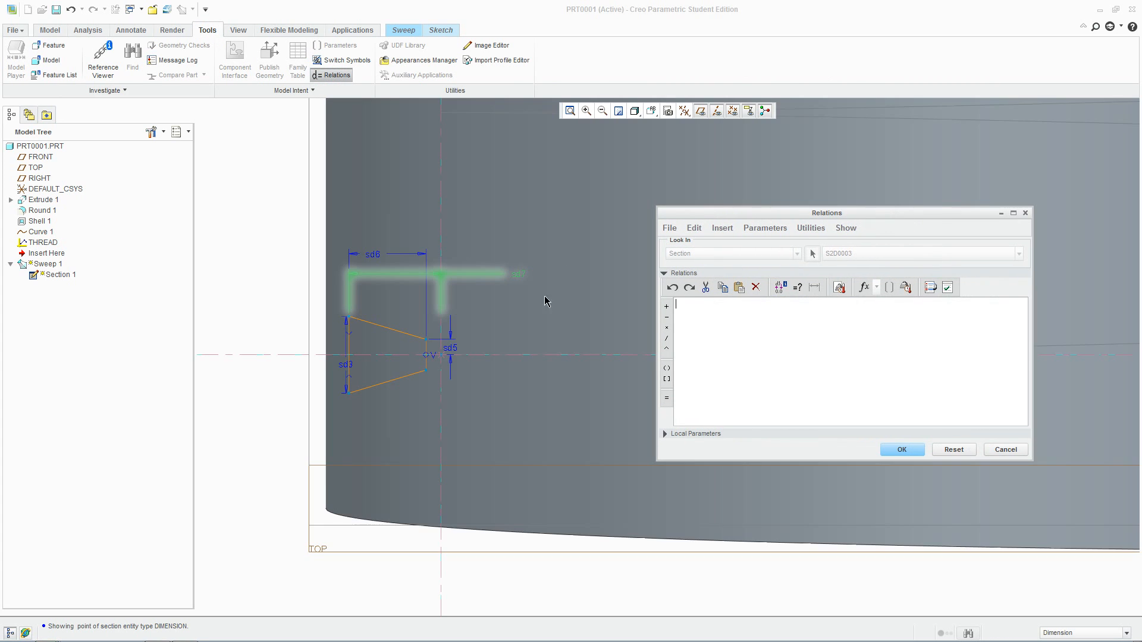
left_click(700, 332)
left_click(718, 336)
left_click(498, 292)
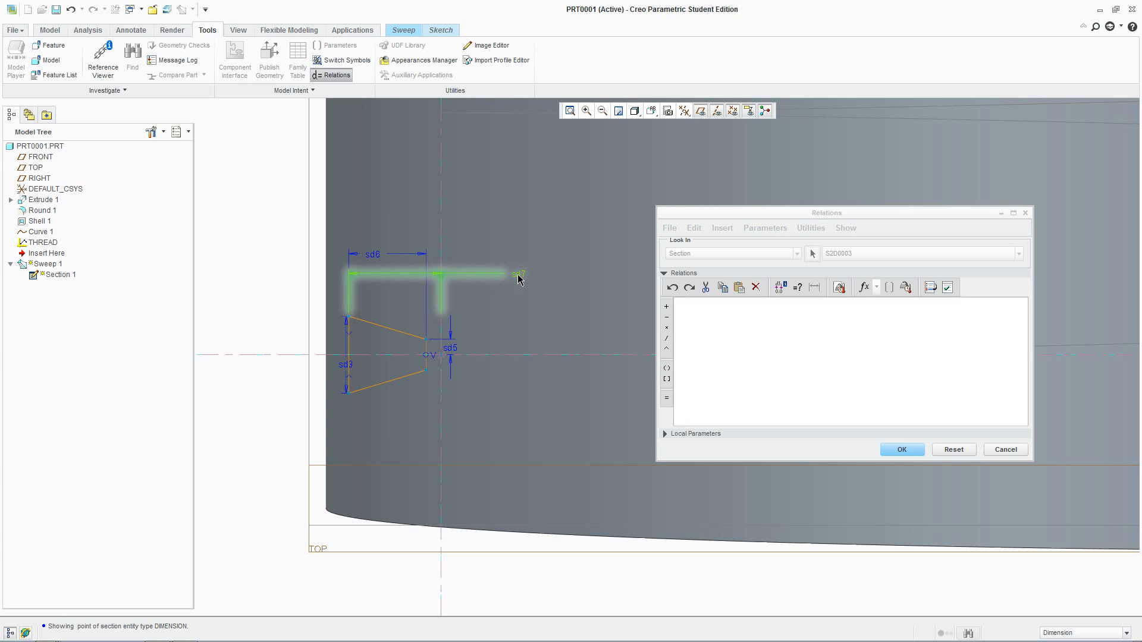
left_click(765, 342)
type("sd7 =")
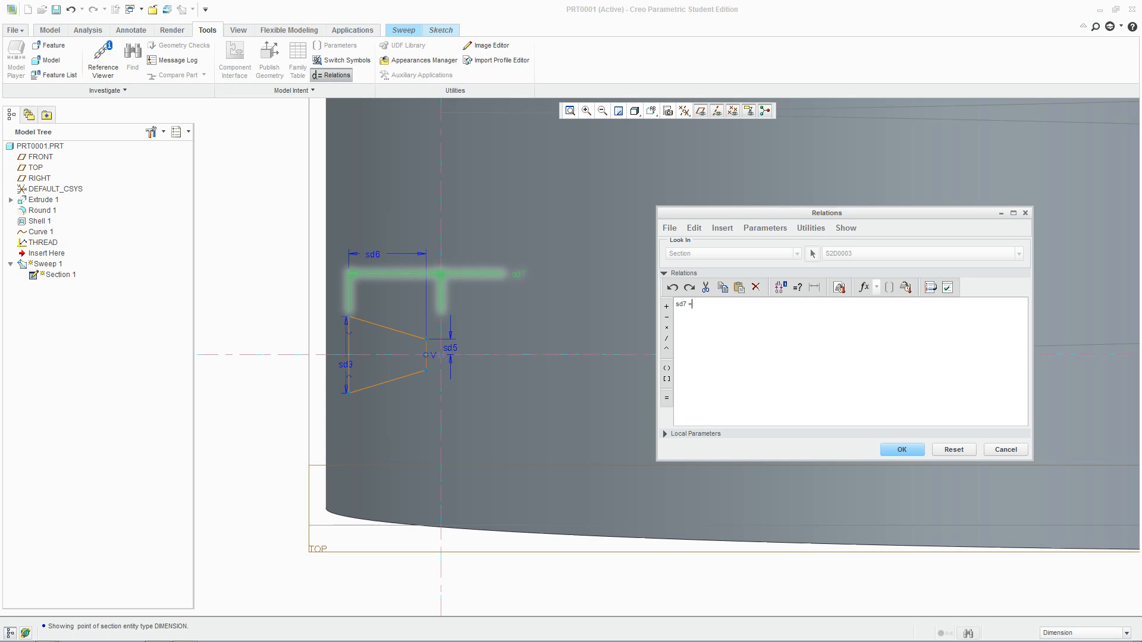
- Complete the sd7 relation with the evalgraph function as evalgraph("thread", tracpar*200) and try to apply it
left_click(864, 287)
left_click(878, 342)
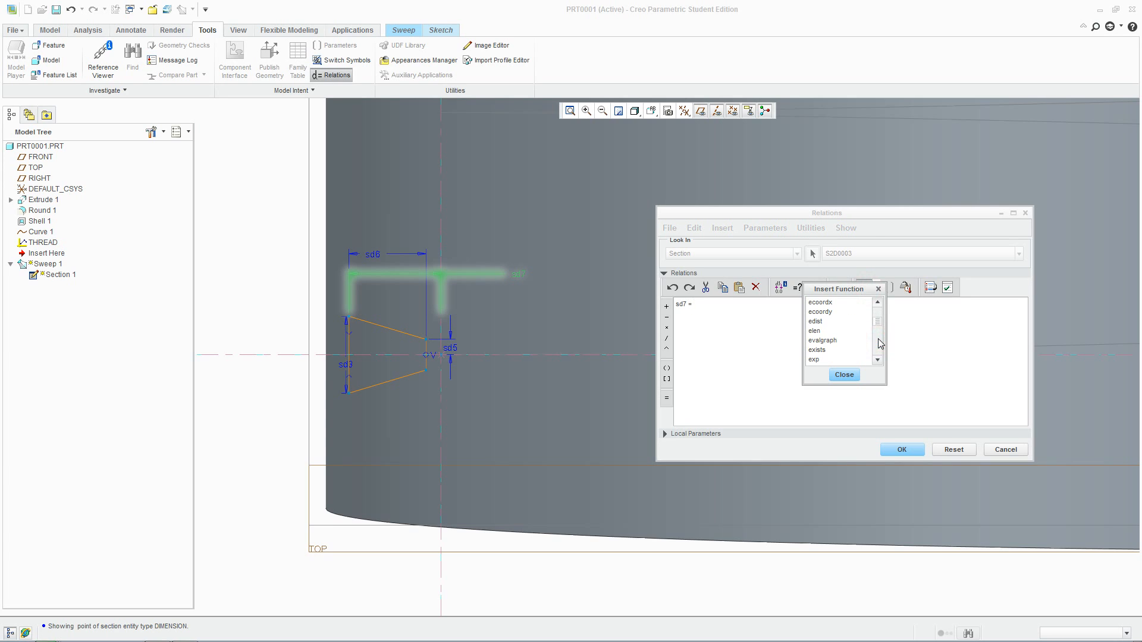
left_click(878, 336)
left_click(877, 316)
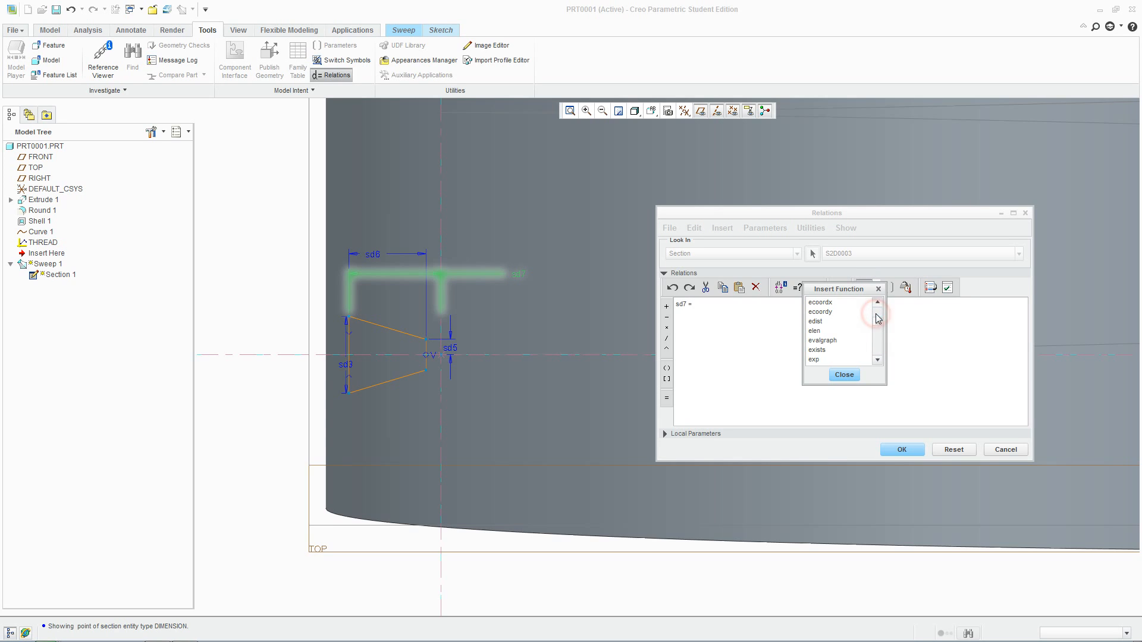
double_click(827, 340)
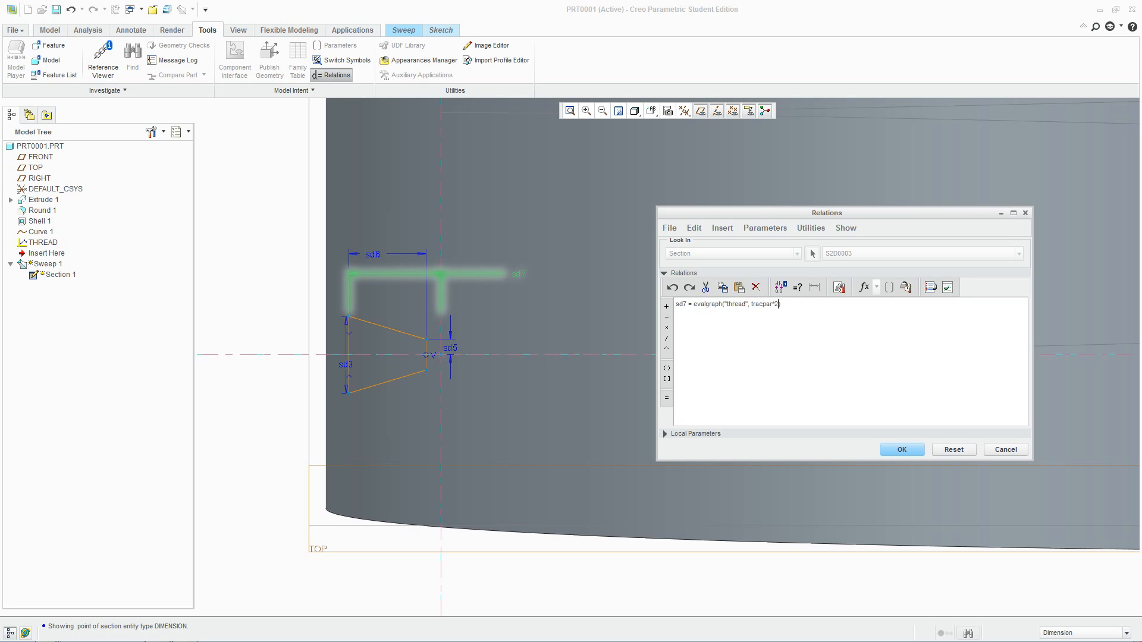
left_click(764, 304)
left_click(902, 450)
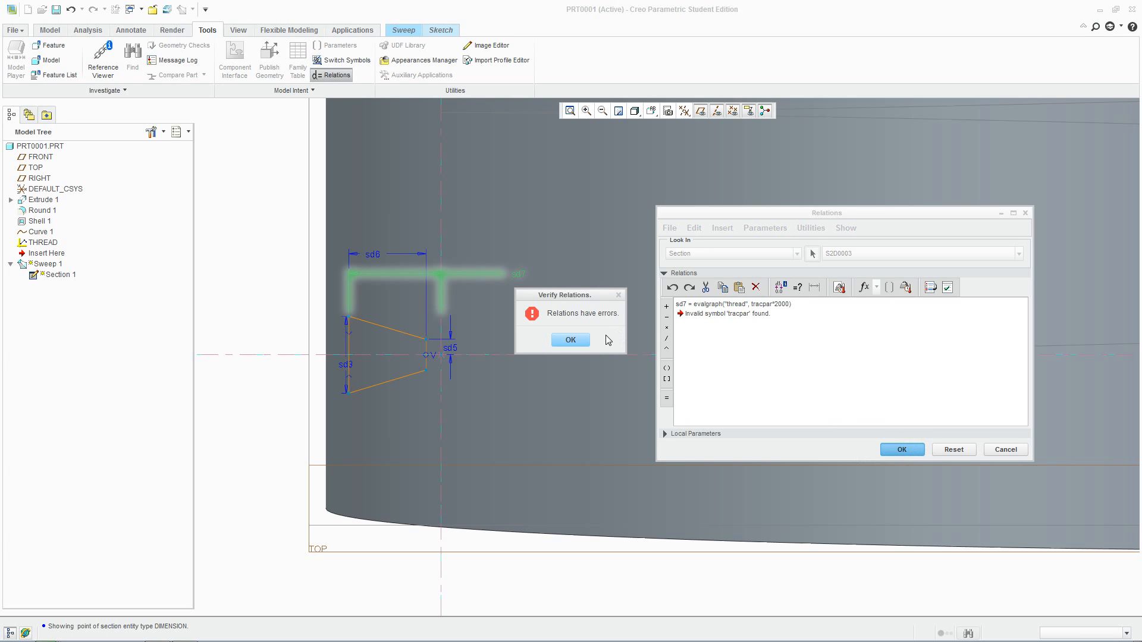
left_click(817, 353)
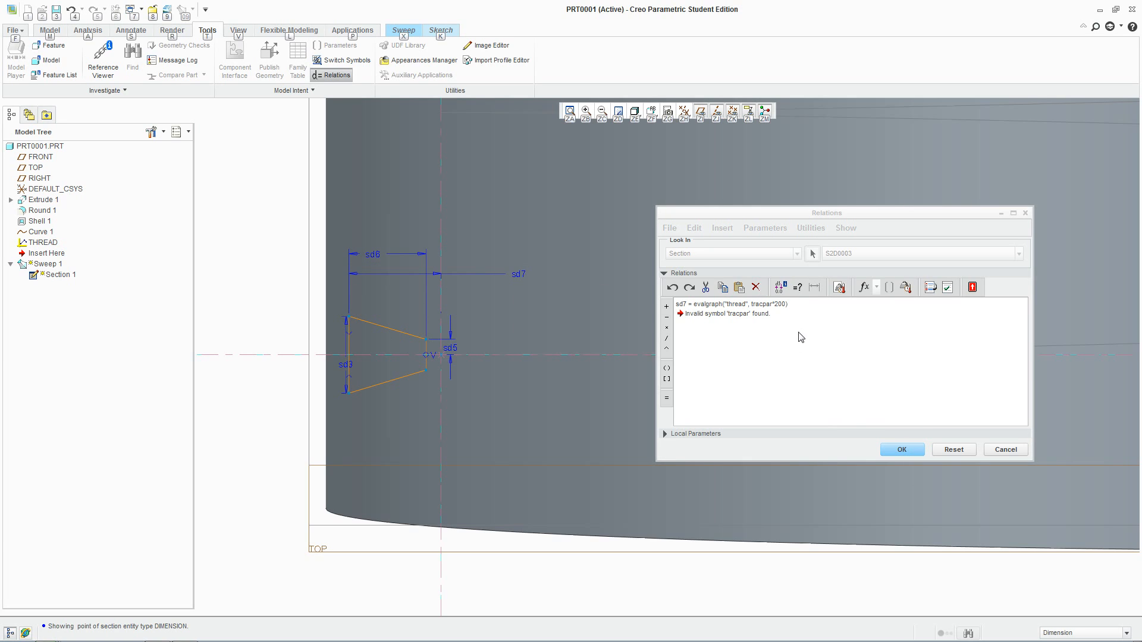
left_click(892, 450)
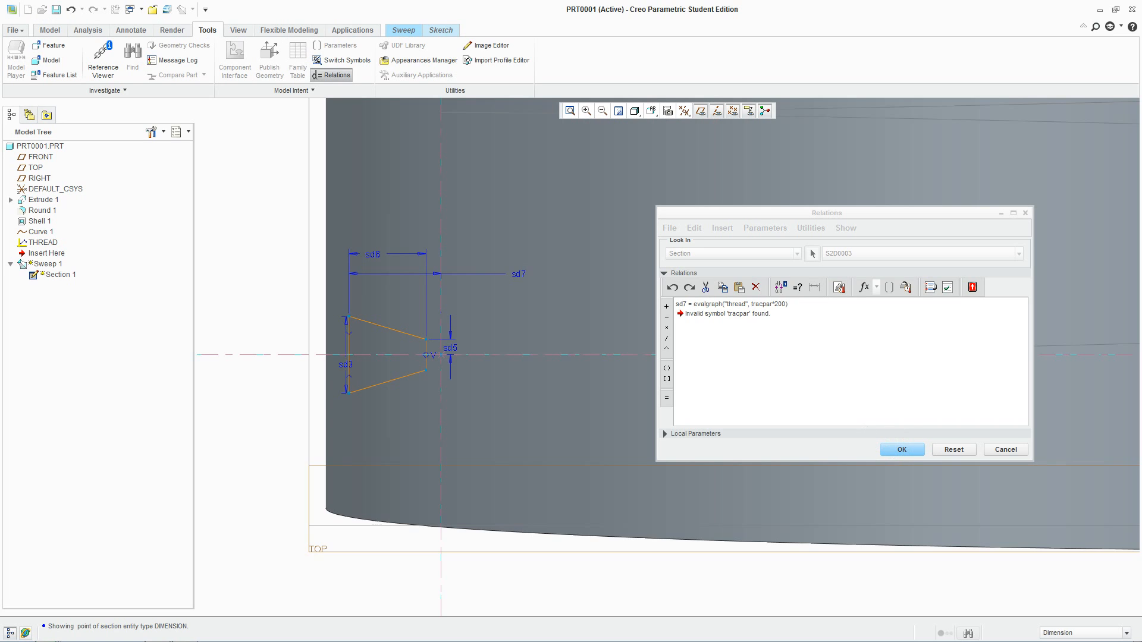
- Correct the relation's variable to trajpar so it reads sd7 = evalgraph("thread", trajpar*200), and apply it
left_click(767, 314)
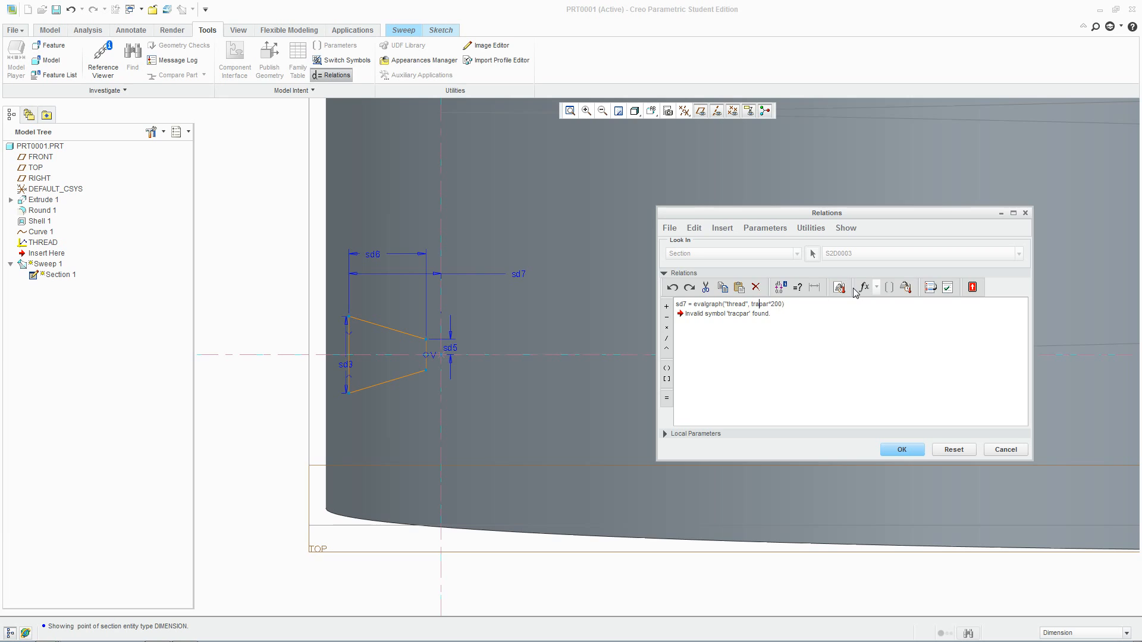
type("j")
left_click(901, 449)
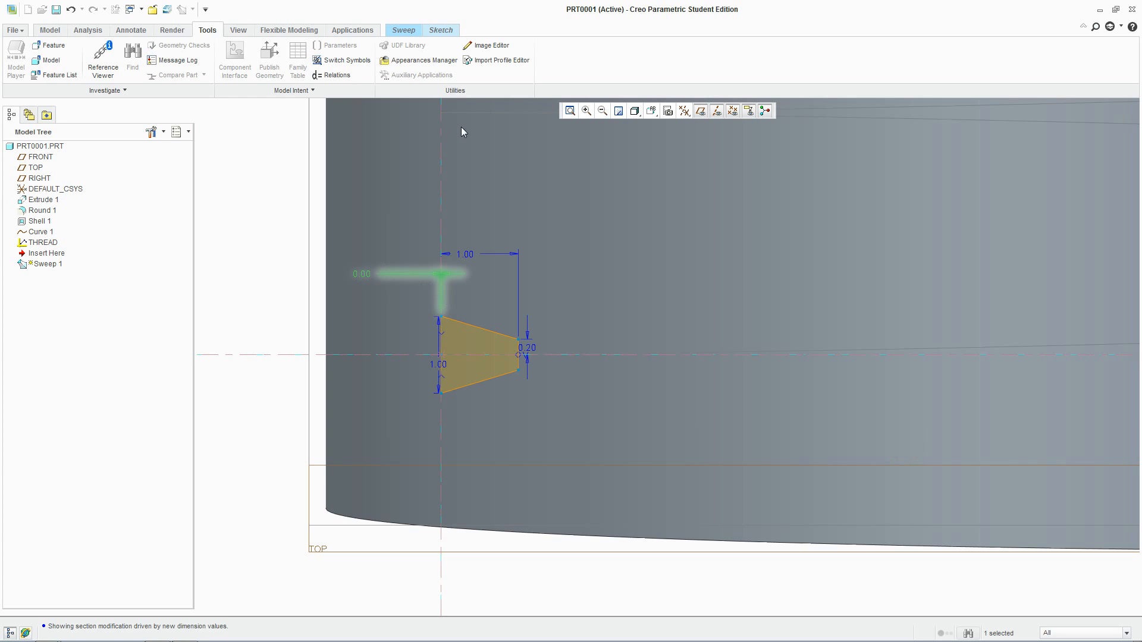
- Accept the section sketch, complete the redefined Sweep 1, and view the thread from the cap's open end
left_click(440, 30)
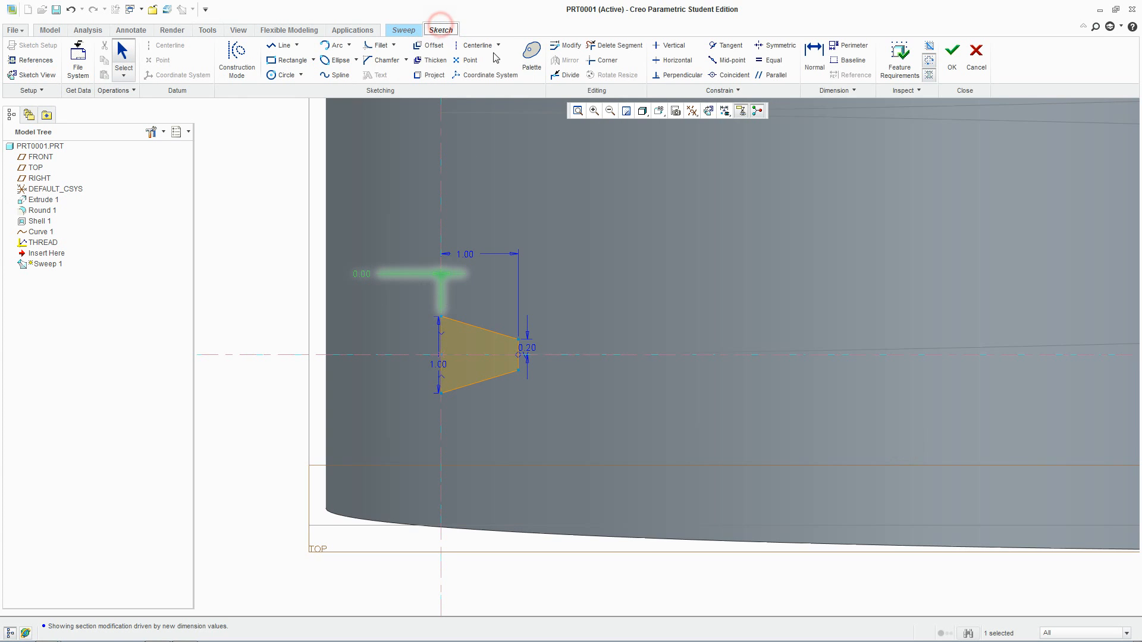
left_click(950, 57)
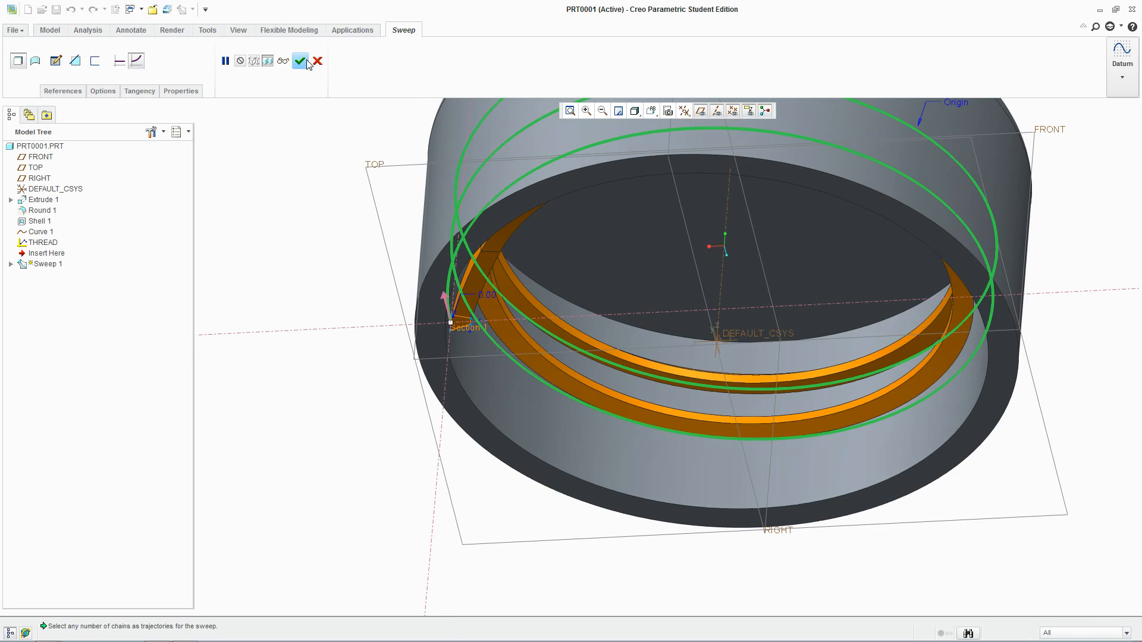
left_click(300, 61)
left_click(339, 278)
middle_click_drag(333, 216, 341, 376)
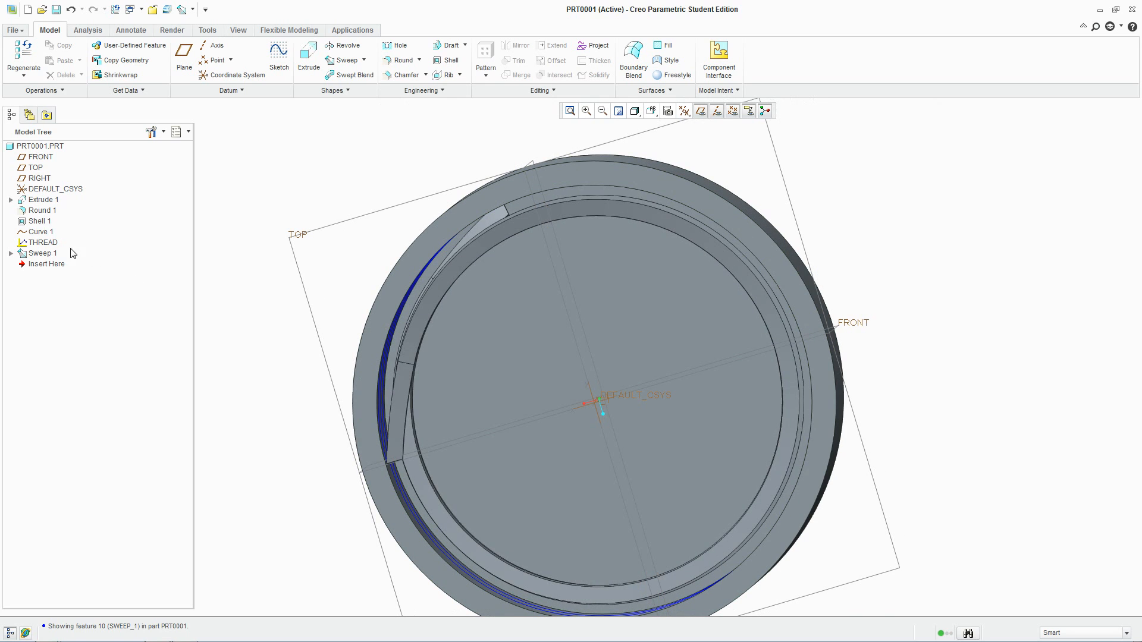
- Redefine Sweep 1 again, edit its section sketch, and open the sketch's relations
left_click(10, 253)
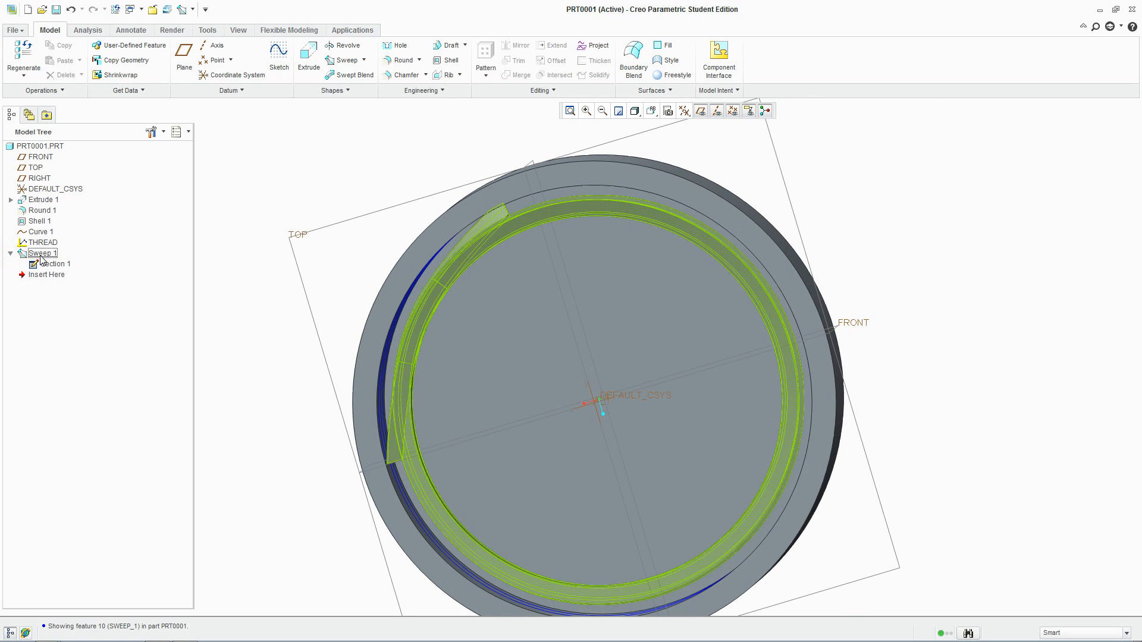
right_click(42, 254)
left_click(113, 345)
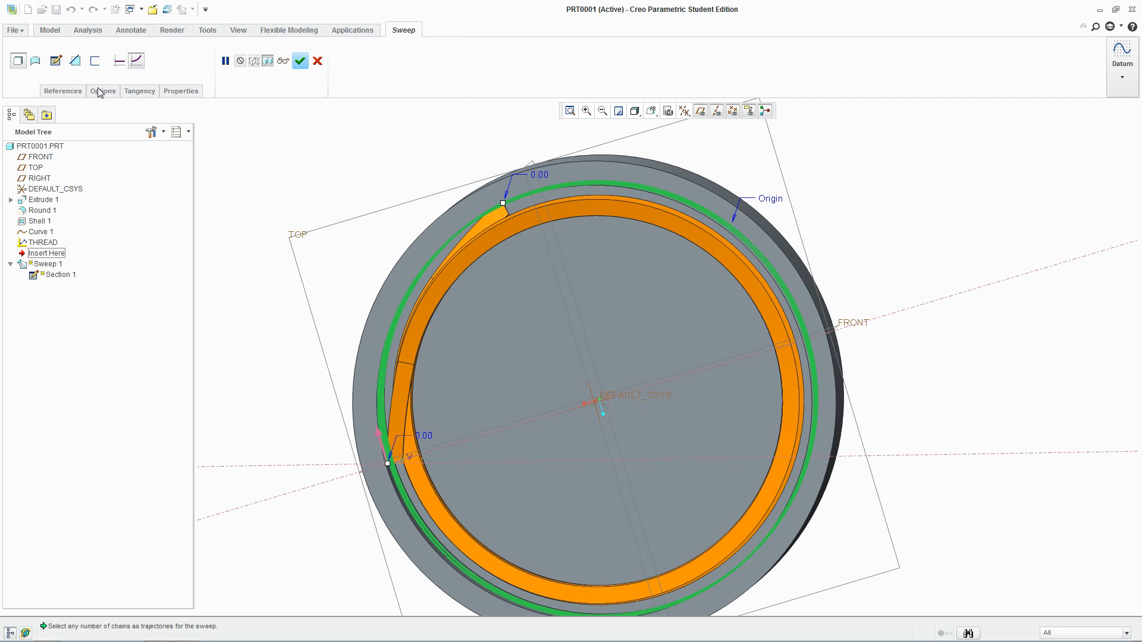
left_click(56, 60)
left_click(207, 30)
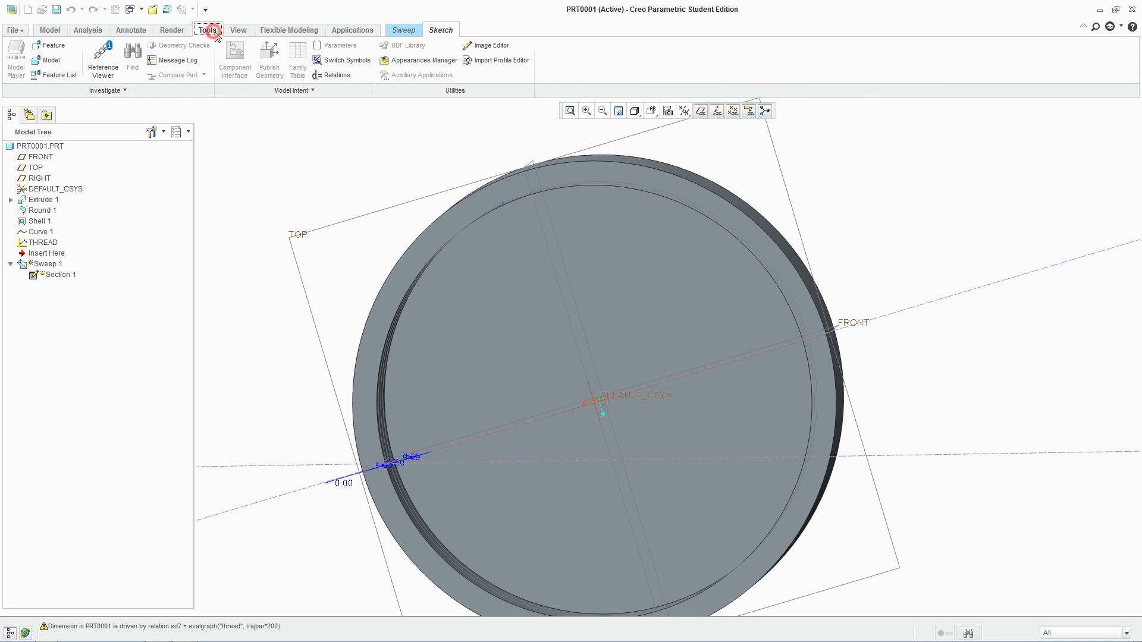
left_click(332, 75)
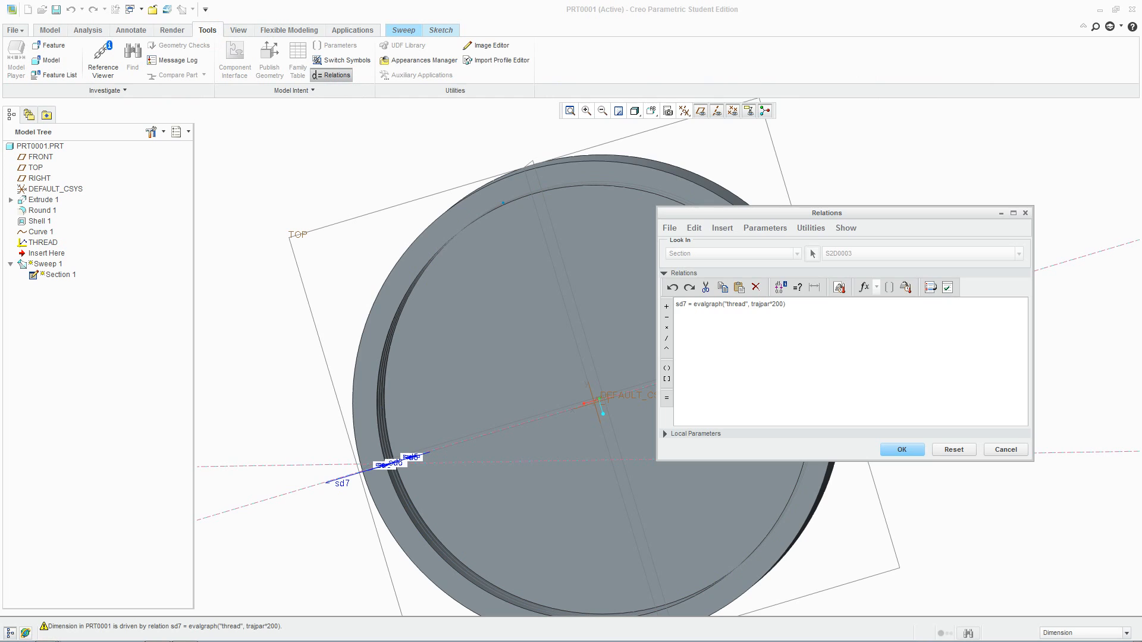
- Append +1 to the sd7 relation after evalgraph("thread", trajpar*200) and apply the change
left_click(809, 303)
left_click(901, 450)
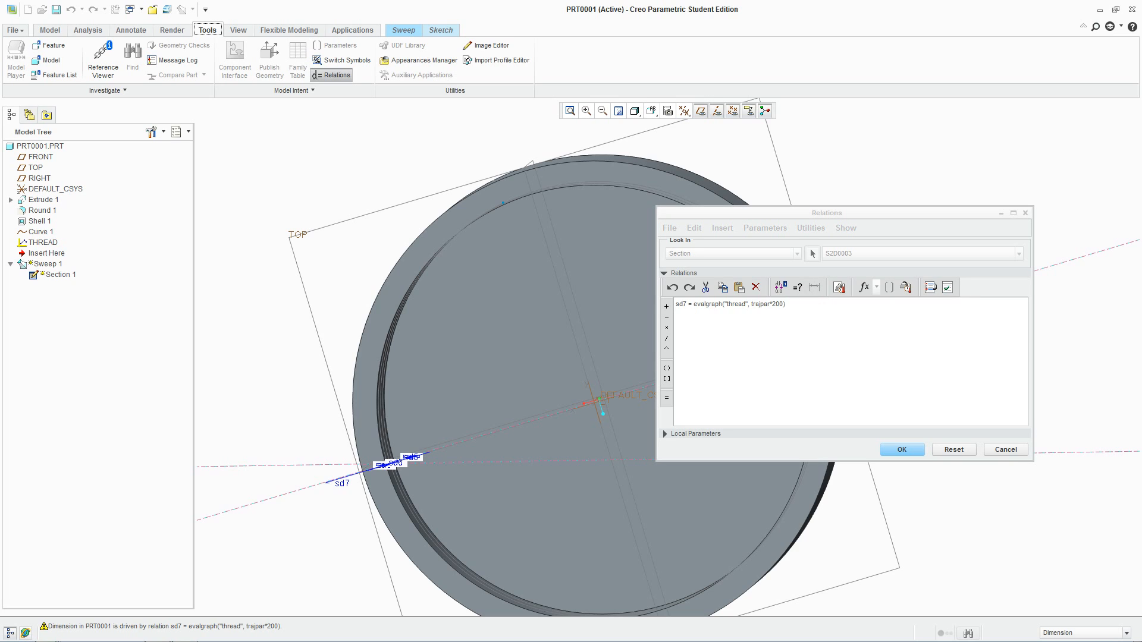
left_click(796, 307)
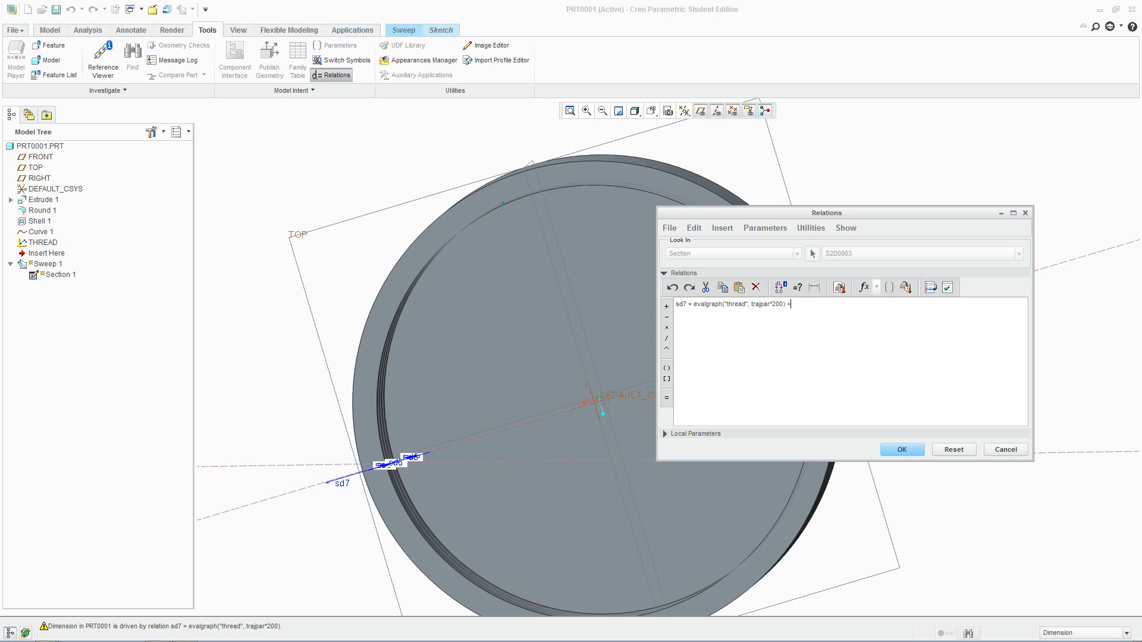
left_click(897, 449)
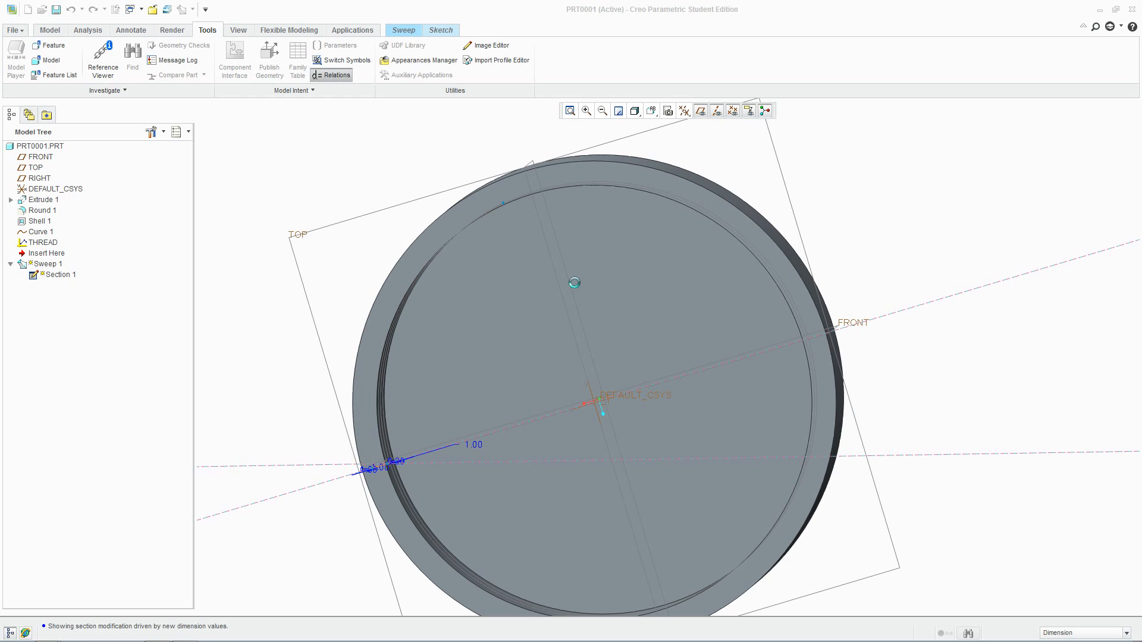
- Accept the section sketch and complete the redefined Sweep 1
left_click(441, 30)
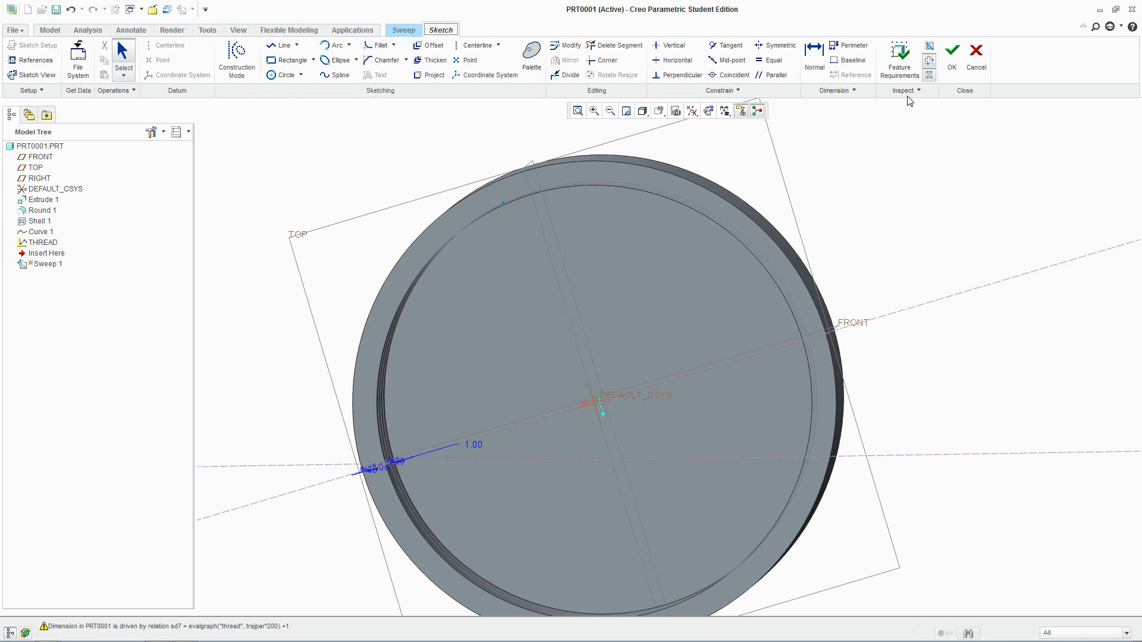
left_click(405, 30)
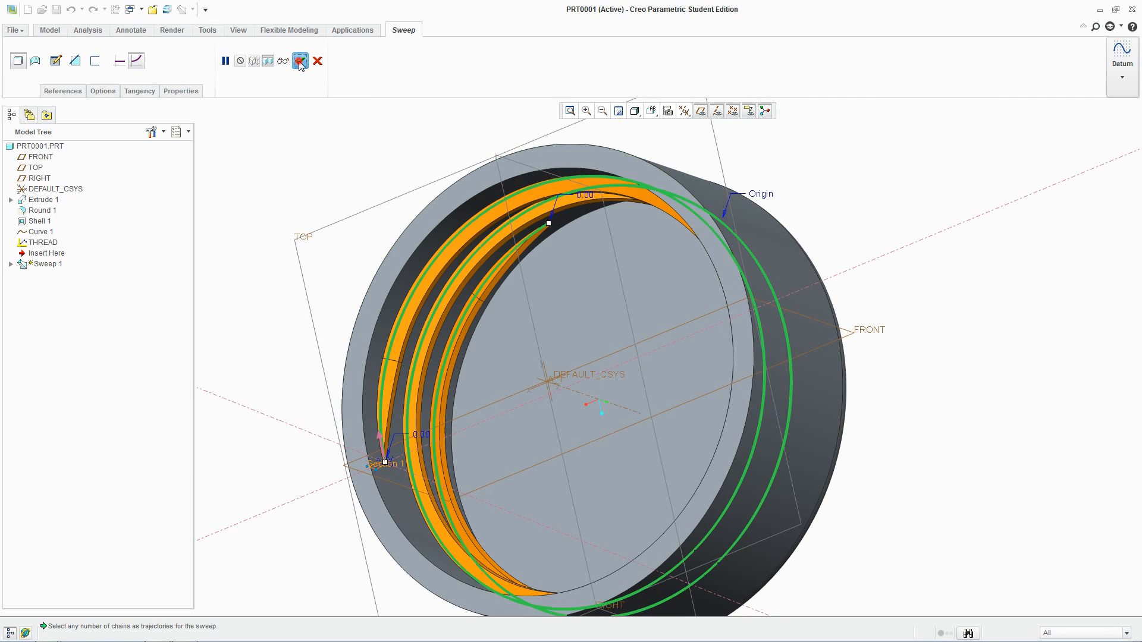
left_click(300, 60)
left_click(248, 352)
- Examine both fading ends of the thread inside the cap, including from the BOTTOM orientation and close up at an angle
middle_click_drag(266, 365, 296, 365)
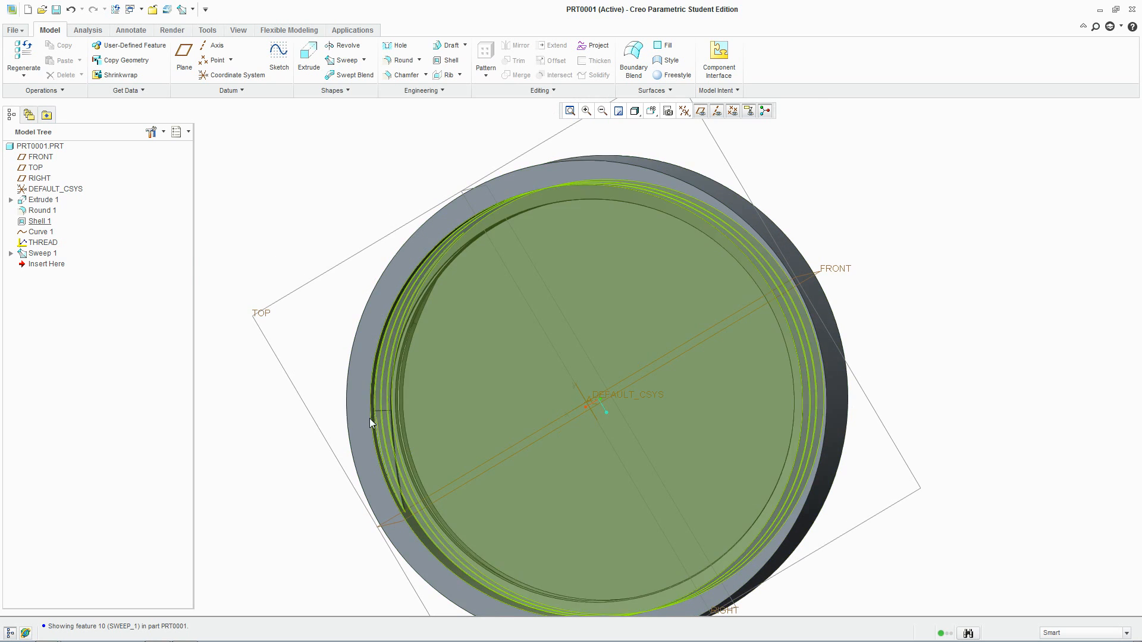
scroll(370, 417, "down", 5)
mouse_move(426, 359)
middle_mouse_down()
mouse_move(441, 362)
mouse_move(429, 361)
middle_mouse_up()
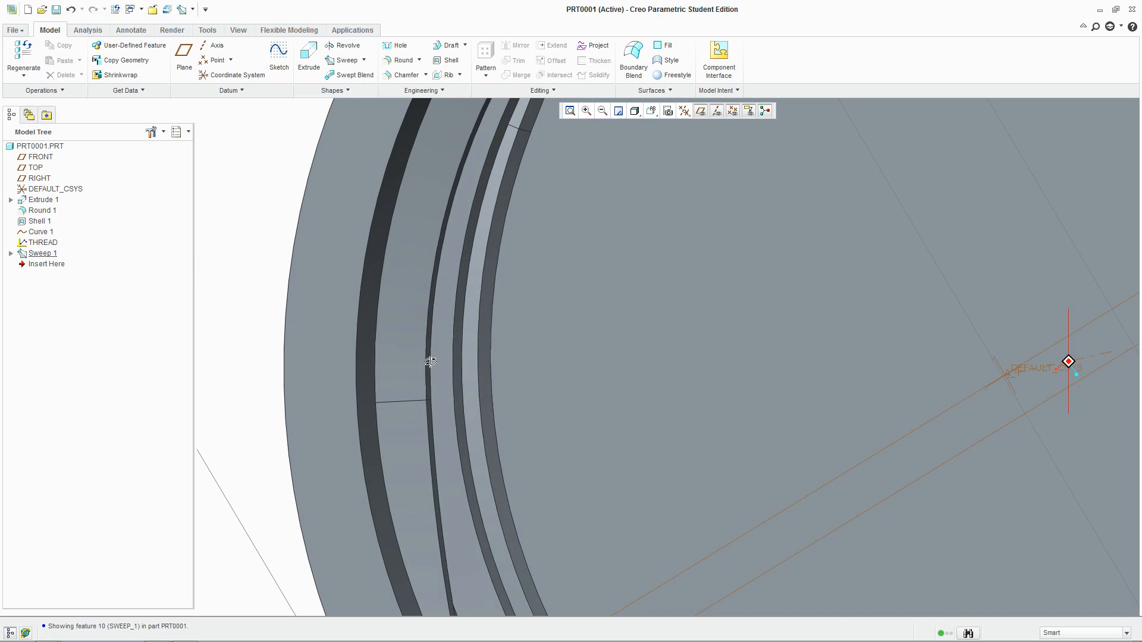
left_click(653, 112)
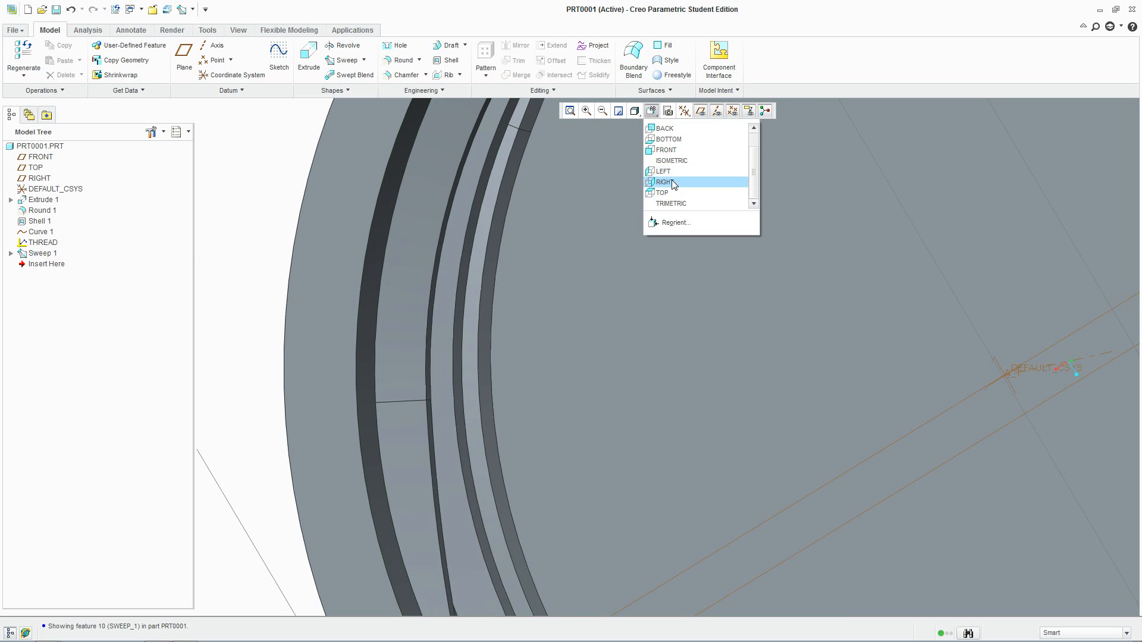
left_click(667, 139)
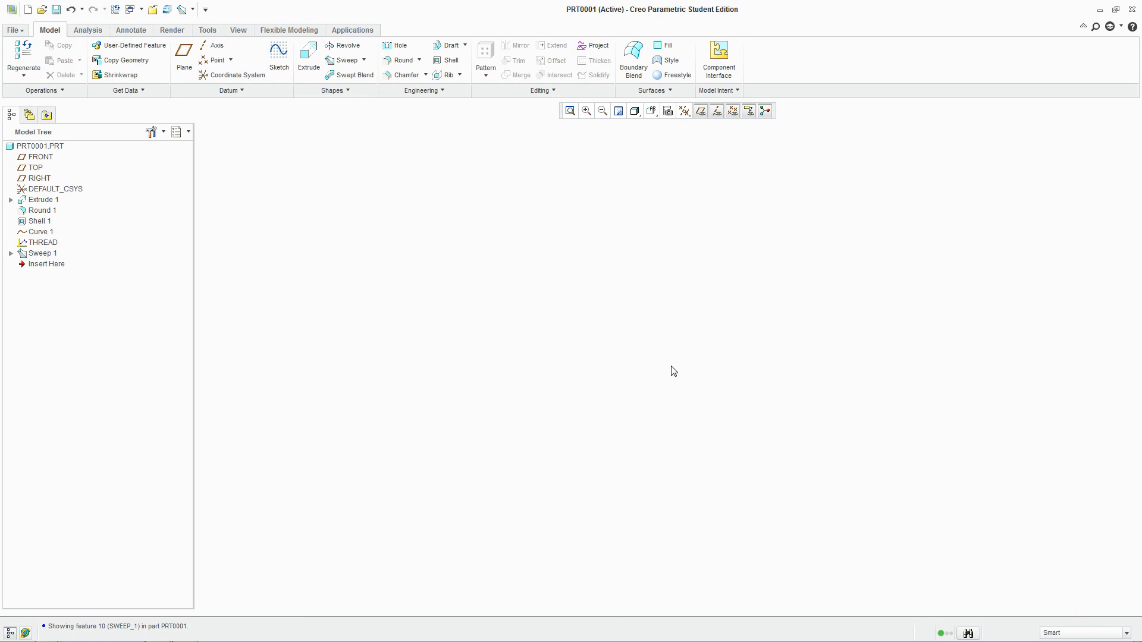
left_click(570, 111)
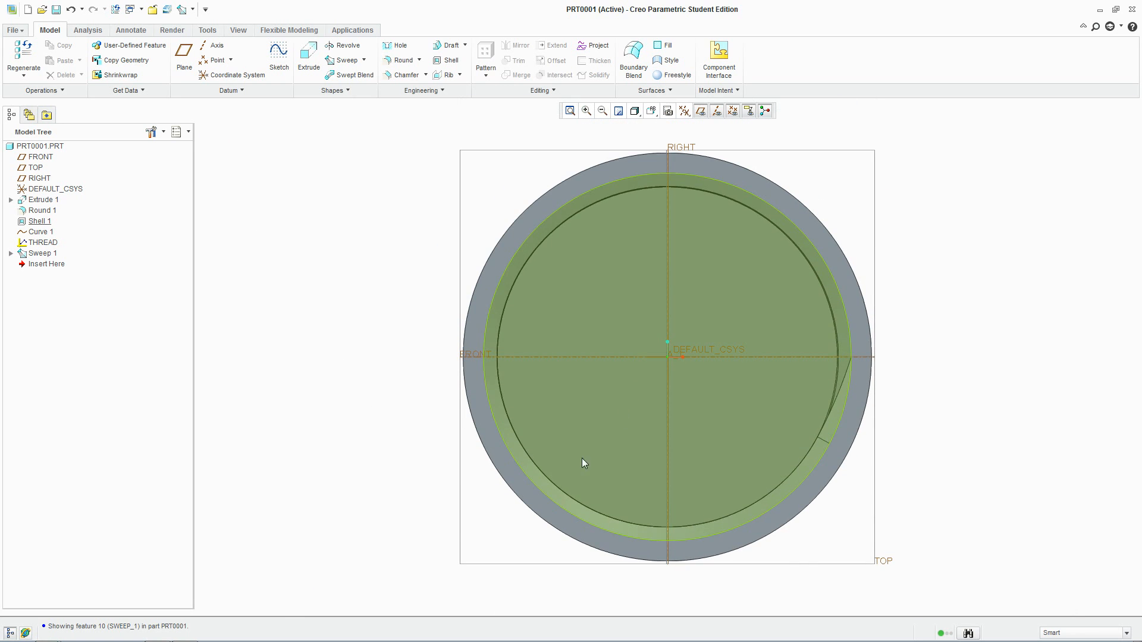
scroll(582, 458, "down", 4)
scroll(383, 495, "down", 2)
scroll(384, 495, "up", 2)
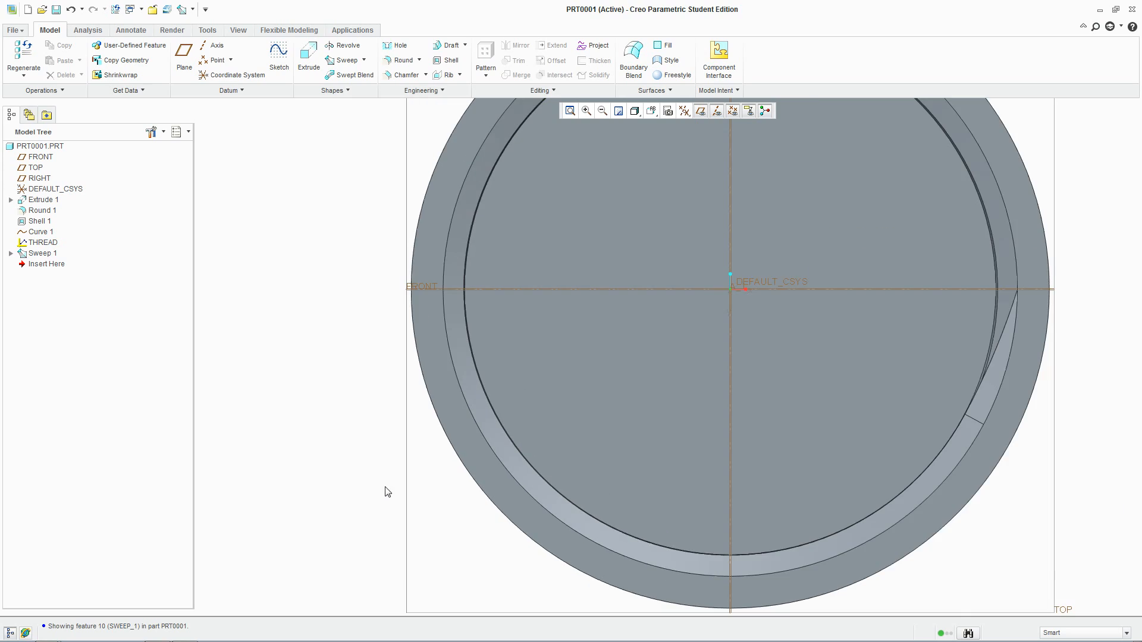
scroll(747, 596, "down", 2)
scroll(878, 522, "up", 3)
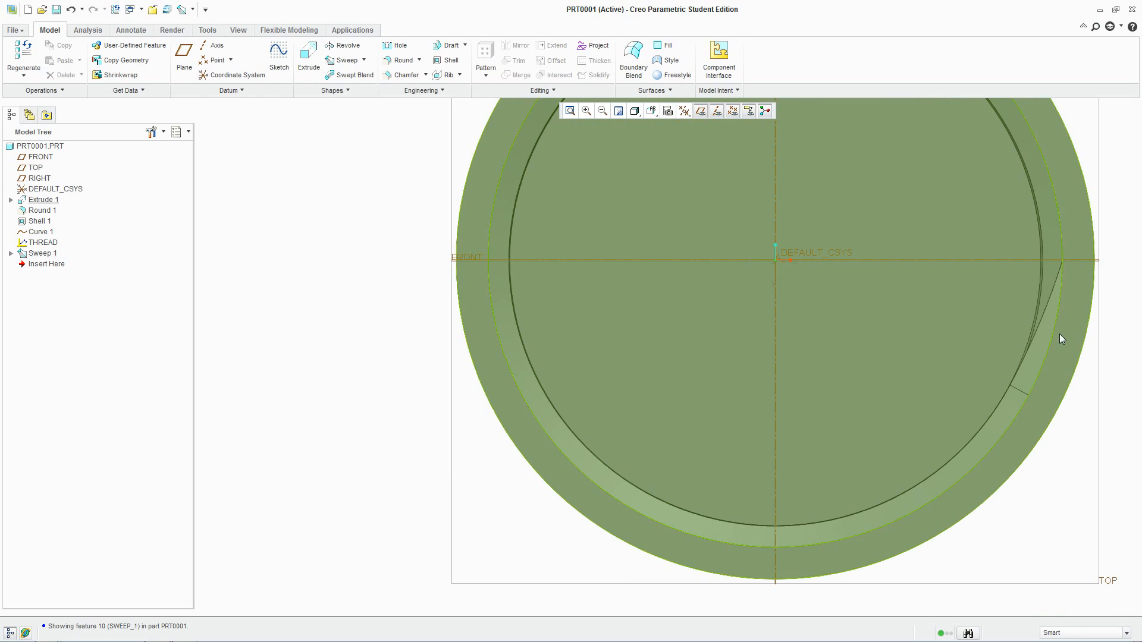
scroll(849, 341, "up", 2)
middle_click_drag(848, 340, 892, 443)
middle_click_drag(805, 401, 645, 324, "shift")
scroll(738, 417, "down", 2)
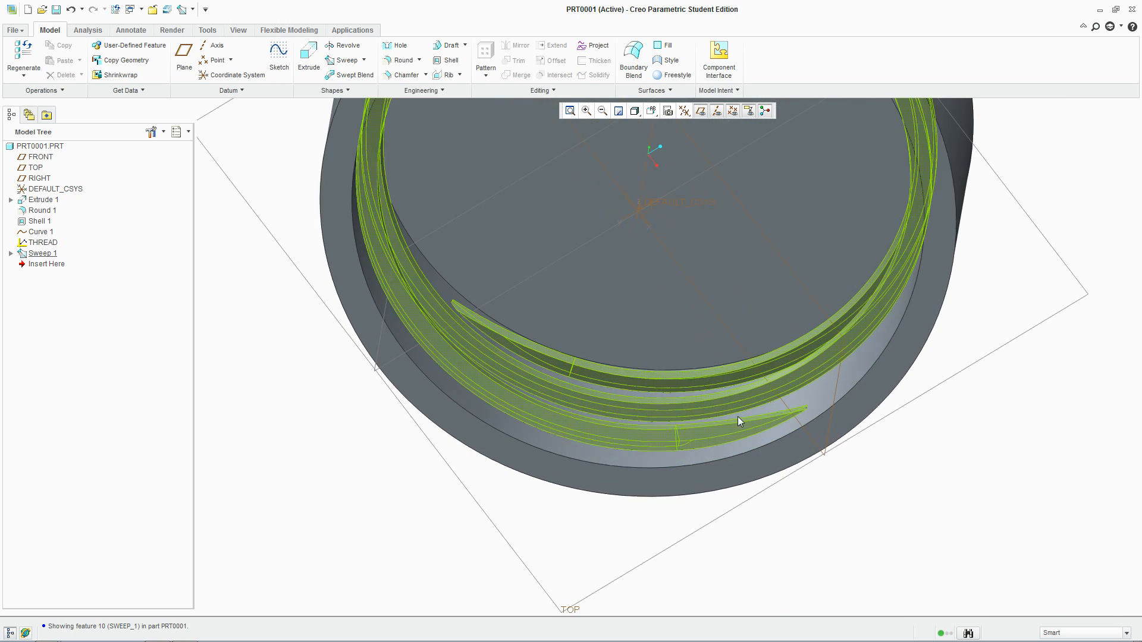
middle_click_drag(922, 440, 899, 498)
scroll(901, 501, "down", 1)
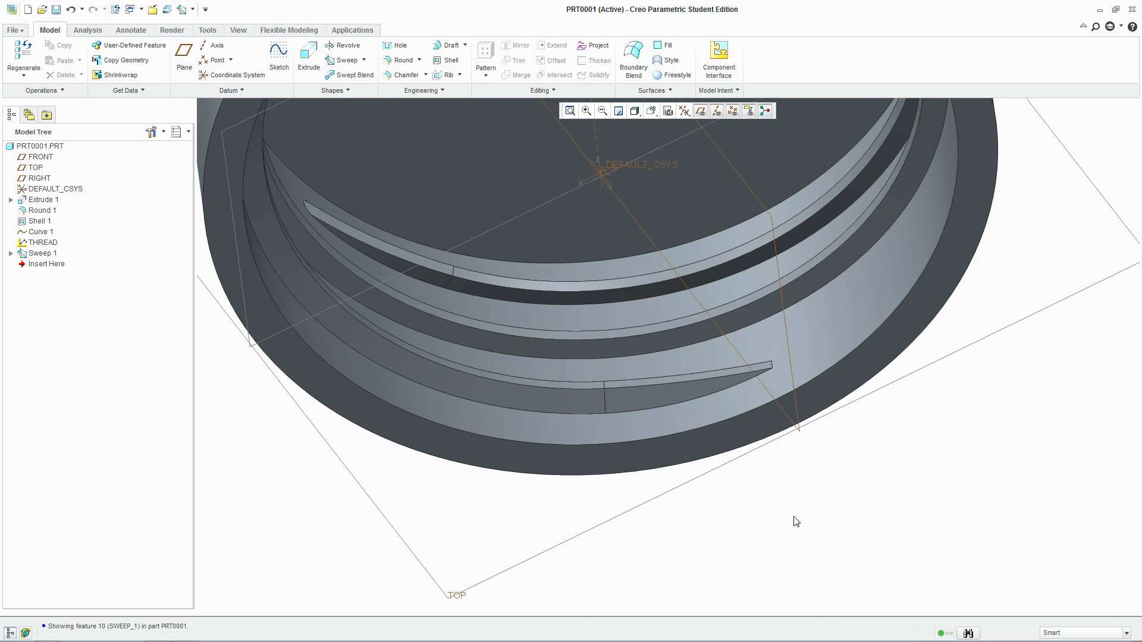
mouse_move(794, 521)
middle_mouse_down()
mouse_move(765, 497)
mouse_move(779, 507)
middle_mouse_up()
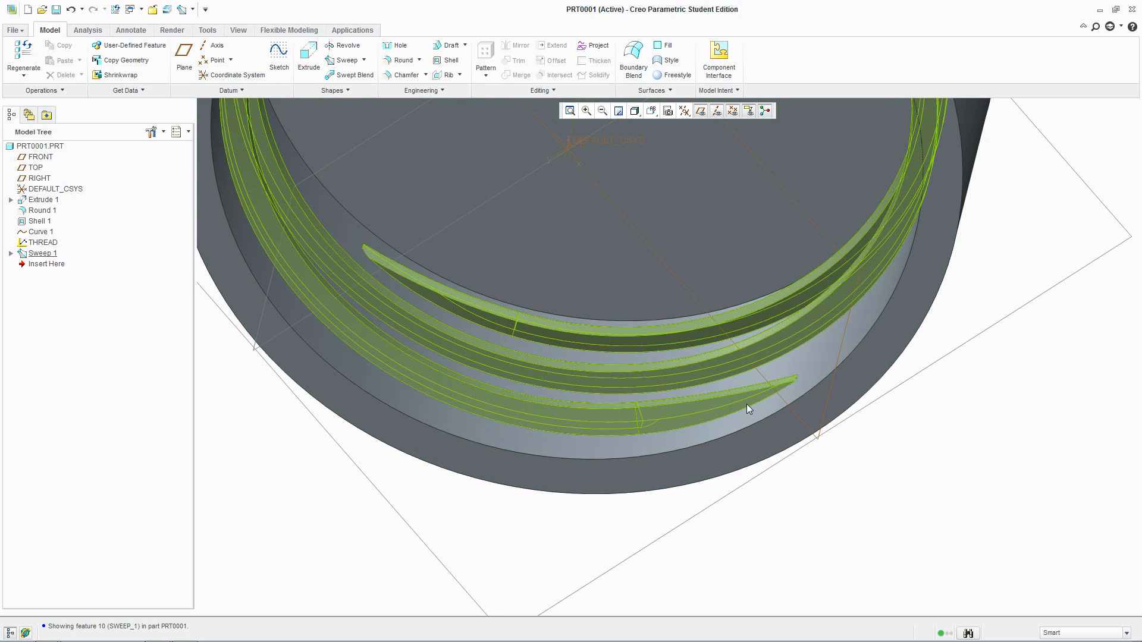
- Redefine the section of the THREAD graph, keeping its current name, and open its sketch
right_click(43, 243)
left_click(84, 319)
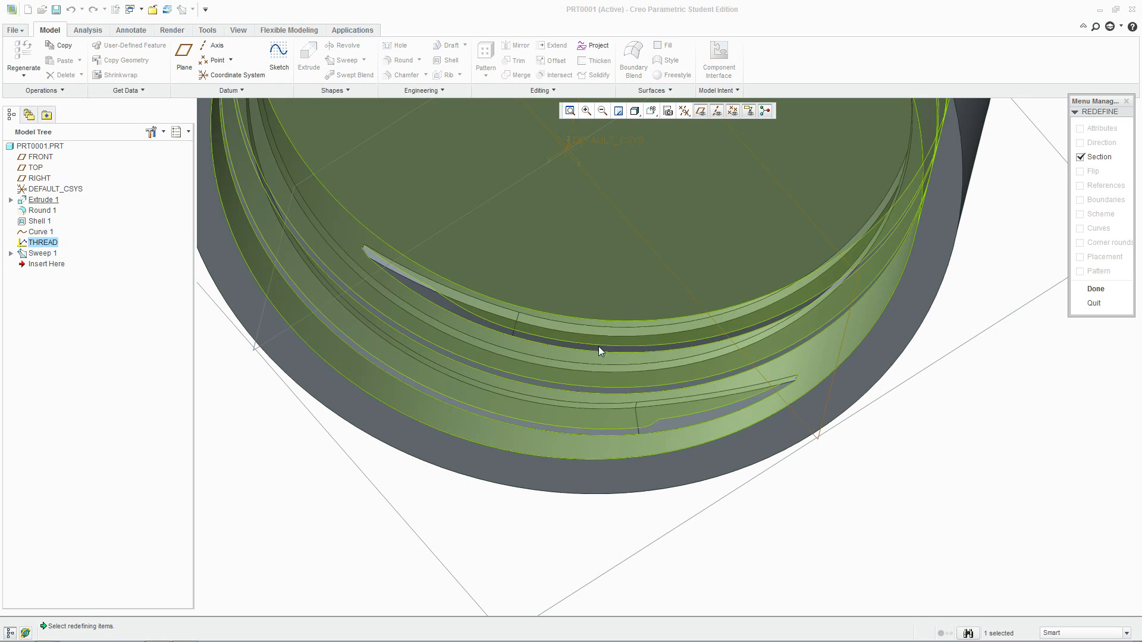
left_click(1094, 289)
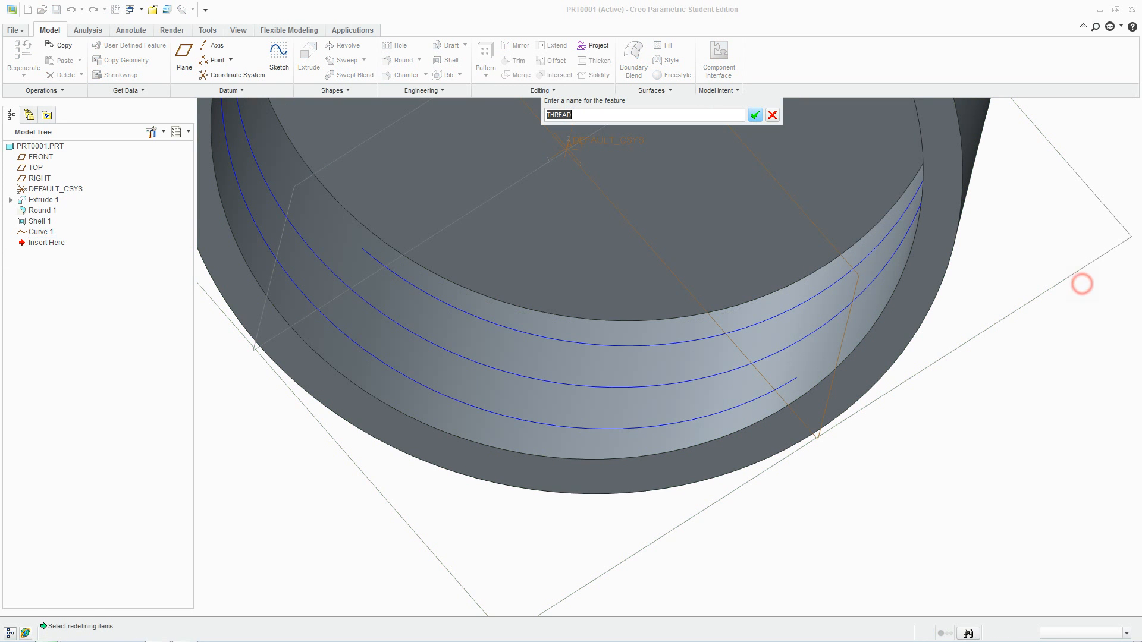
left_click(755, 119)
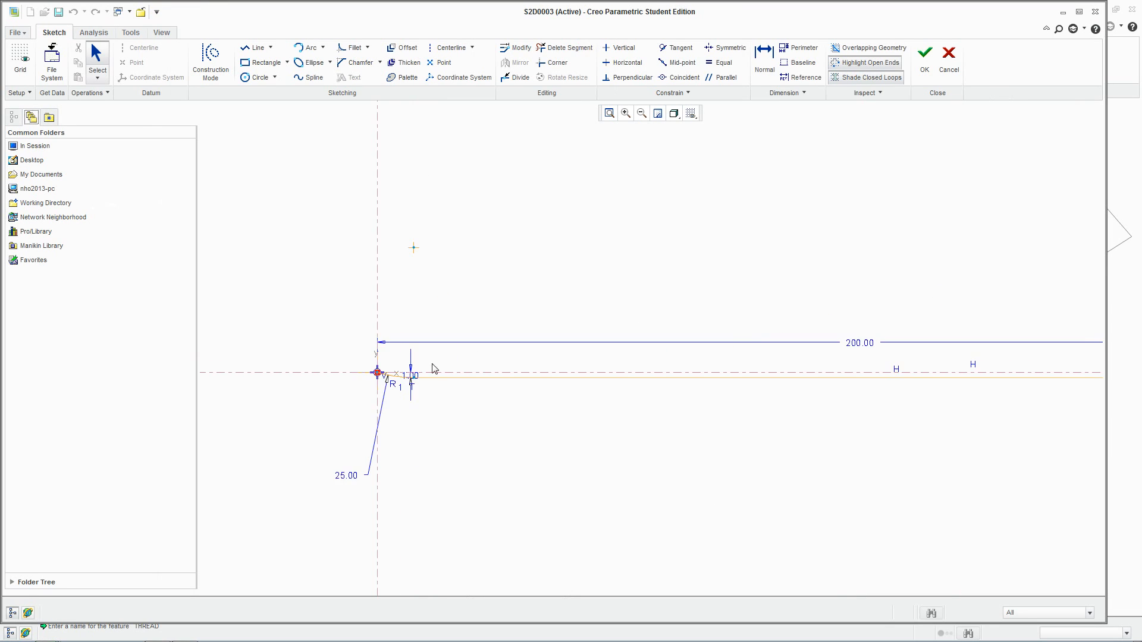
- Set the radius of the arc at the start of the graph to 15 and accept the sketch
scroll(381, 401, "up", 5)
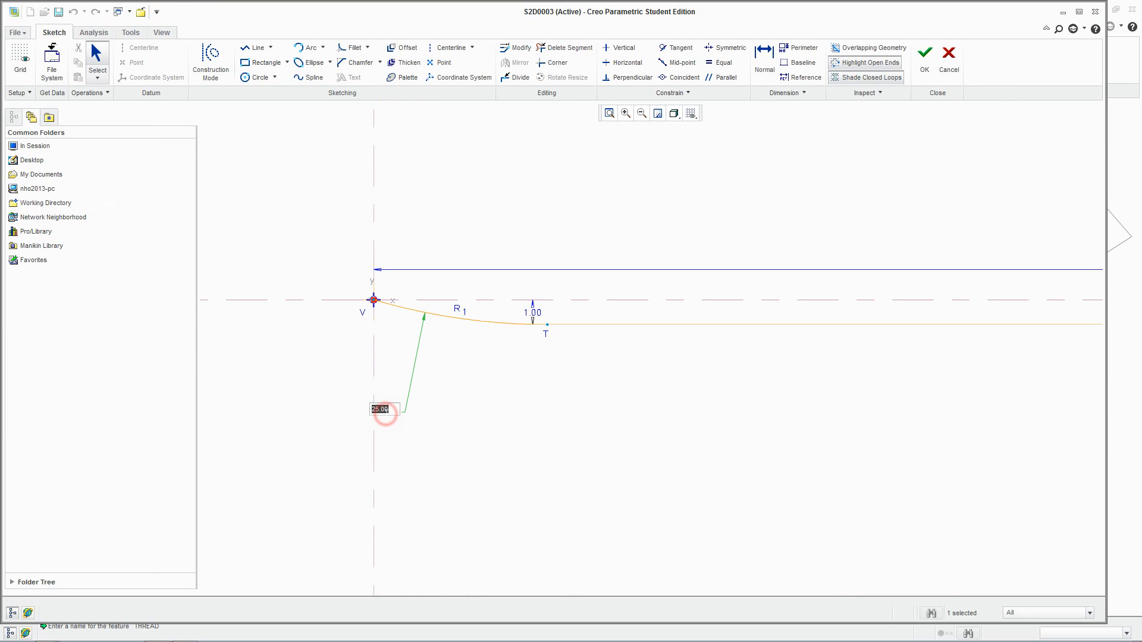
type("5")
key("Return")
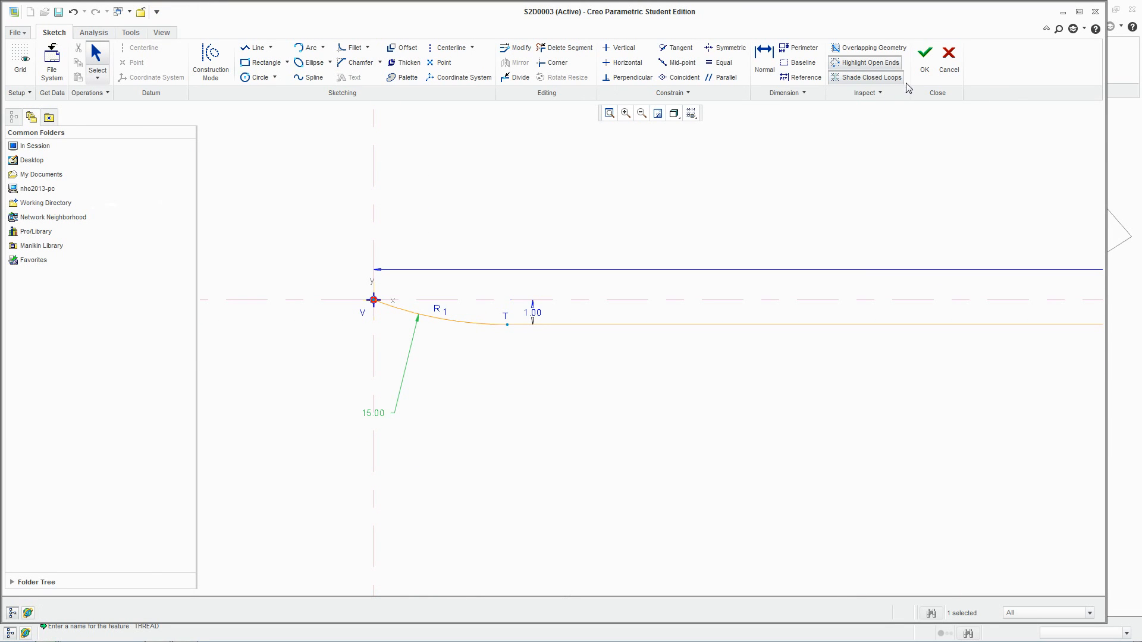
left_click(925, 60)
- Examine the fading thread ends inside the cap, including a close-up of the upper end
mouse_move(867, 147)
middle_mouse_down()
mouse_move(719, 394)
mouse_move(798, 418)
mouse_move(722, 433)
middle_mouse_up()
scroll(780, 420, "down", 2)
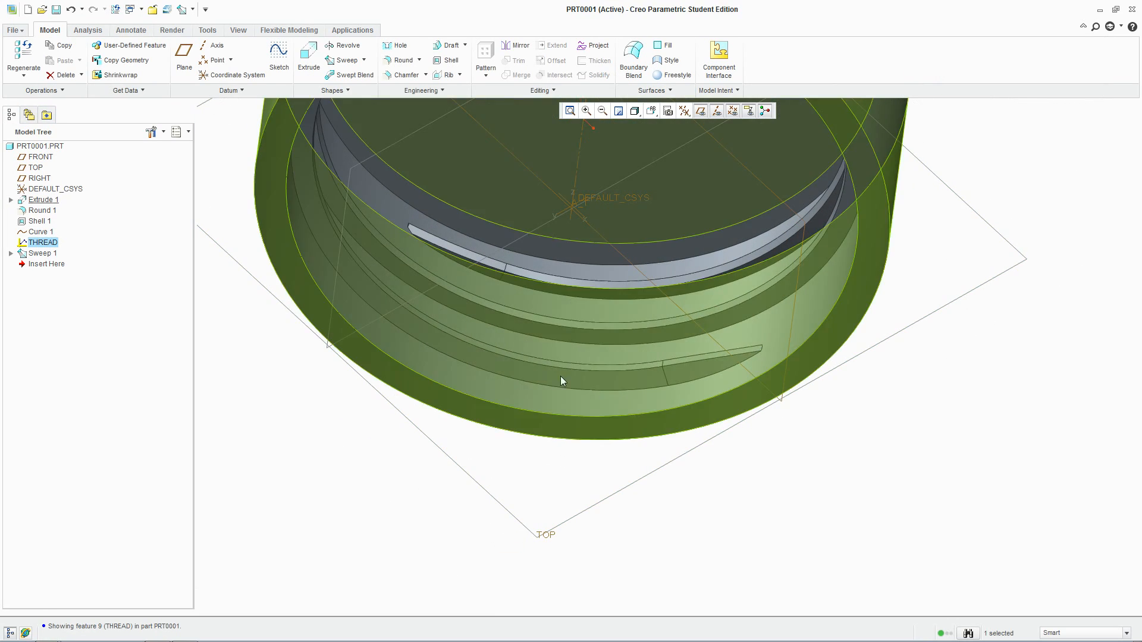
scroll(466, 259, "down", 5)
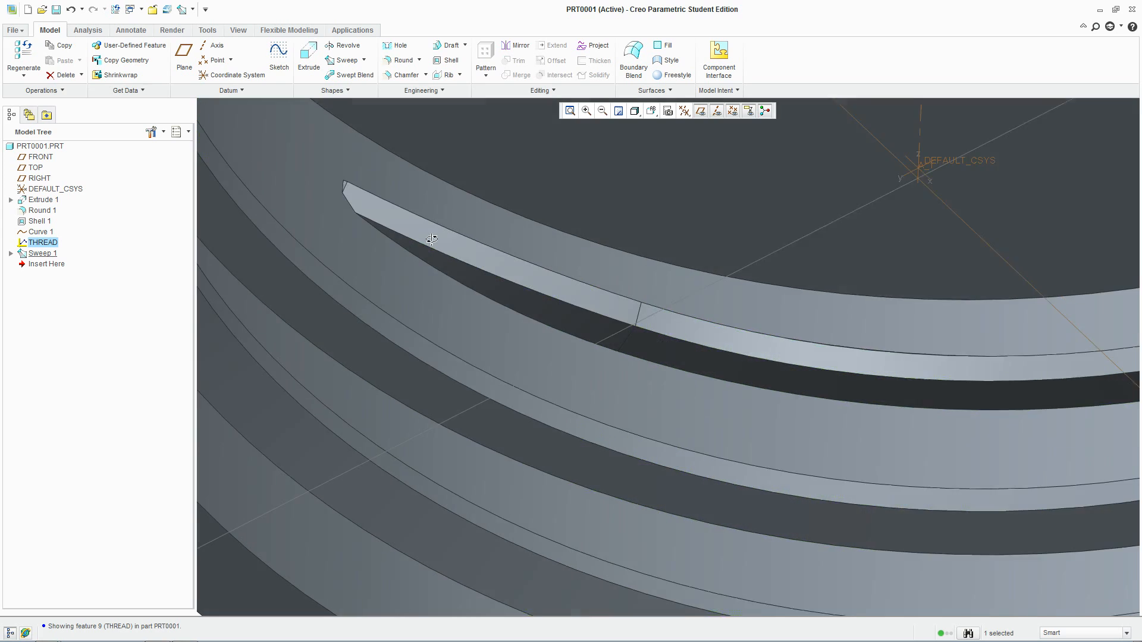
mouse_move(432, 239)
middle_mouse_down()
mouse_move(430, 252)
mouse_move(420, 235)
middle_mouse_up()
scroll(658, 191, "up", 2)
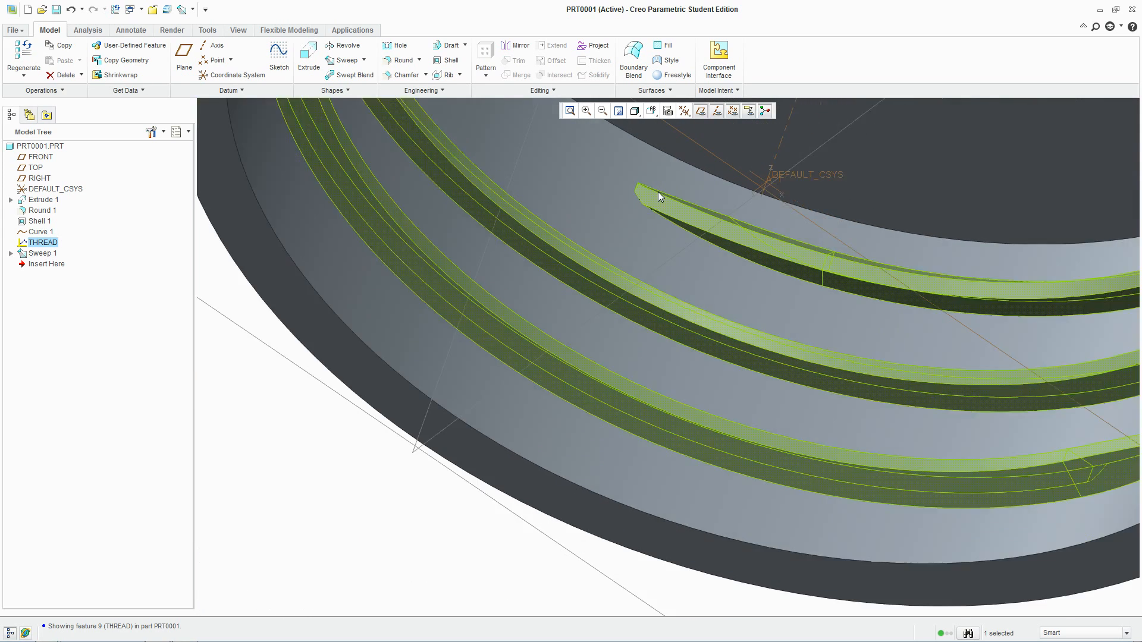
scroll(657, 191, "up", 5)
middle_click_drag(502, 366, 428, 387, "shift")
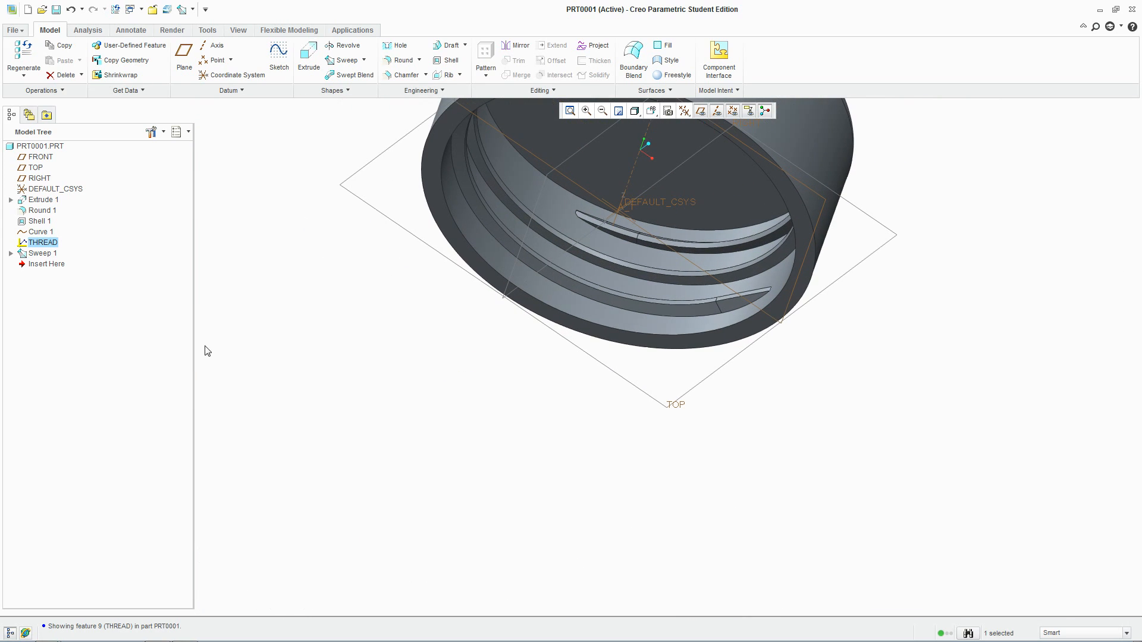
- Redefine Sweep 1 with section plane control Normal To Projection, using the TOP datum plane as the direction reference
right_click(47, 254)
left_click(119, 338)
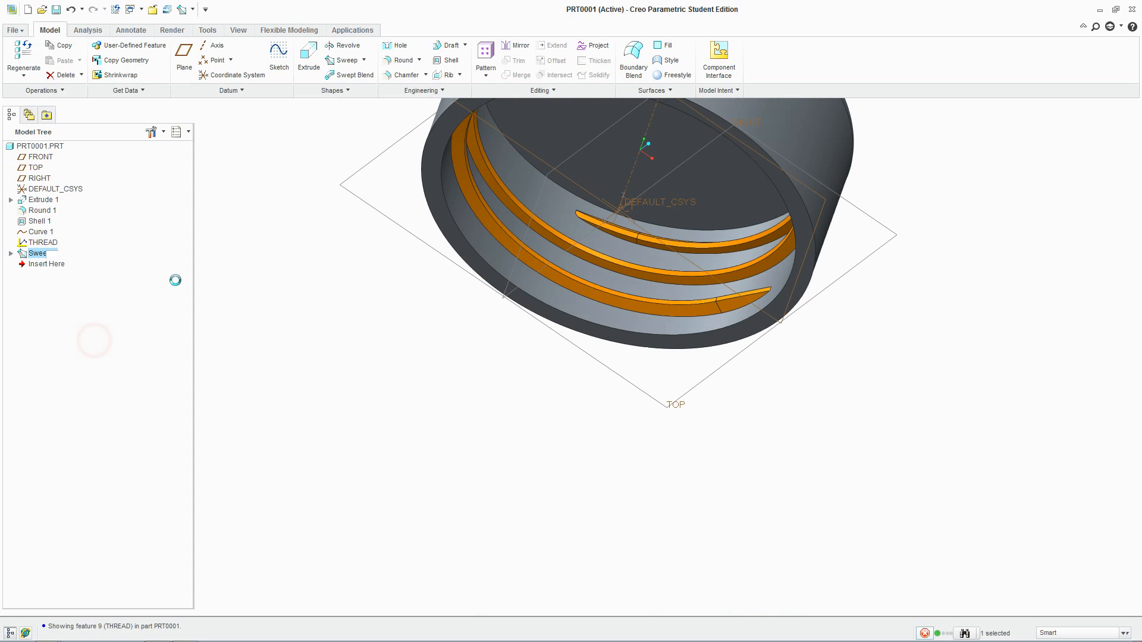
left_click(67, 91)
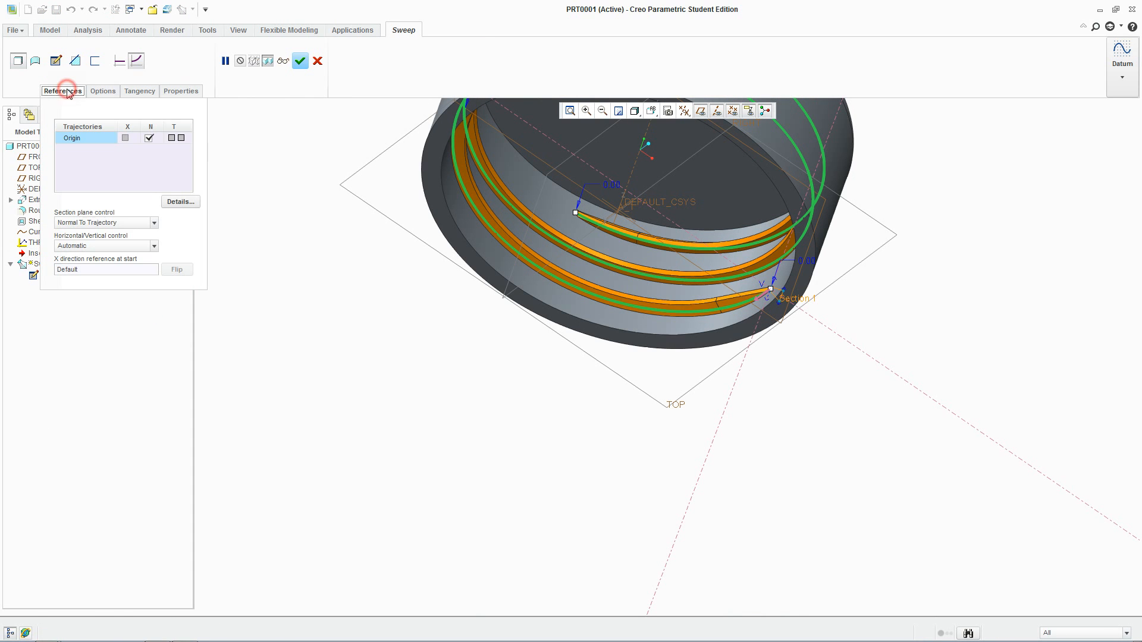
left_click(103, 223)
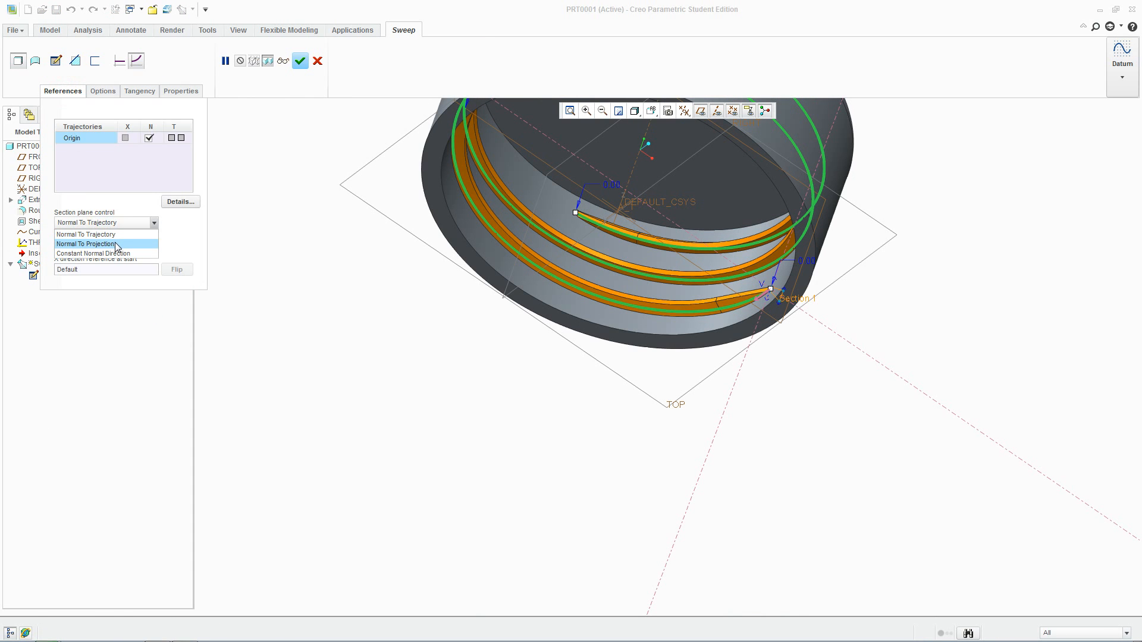
left_click(116, 245)
scroll(445, 294, "up", 3)
middle_click_drag(411, 222, 413, 282)
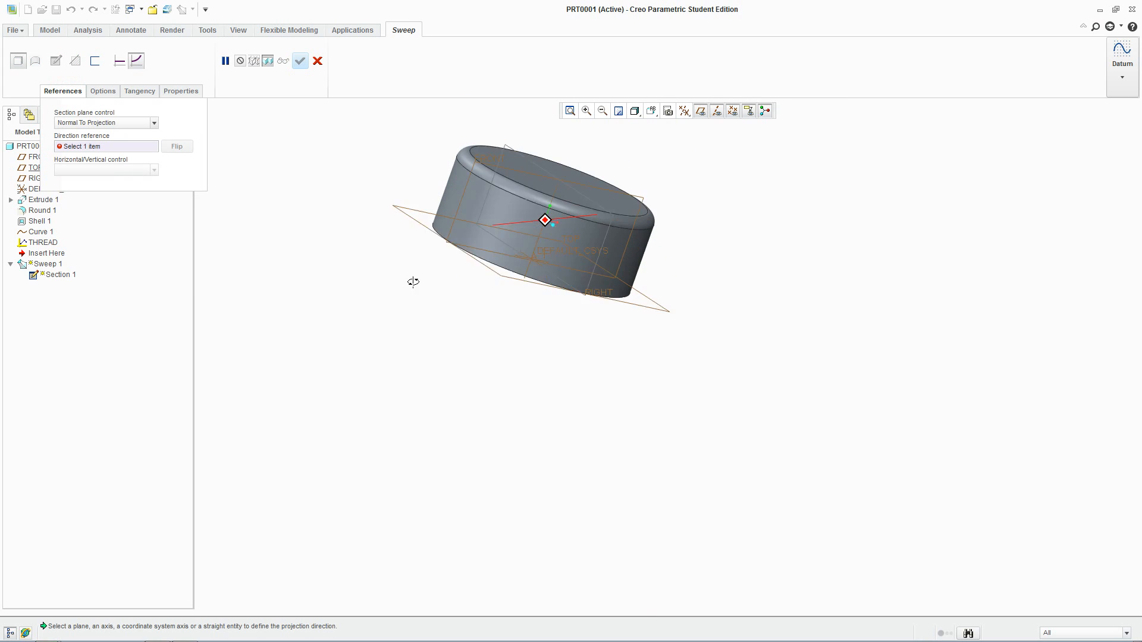
left_click(406, 210)
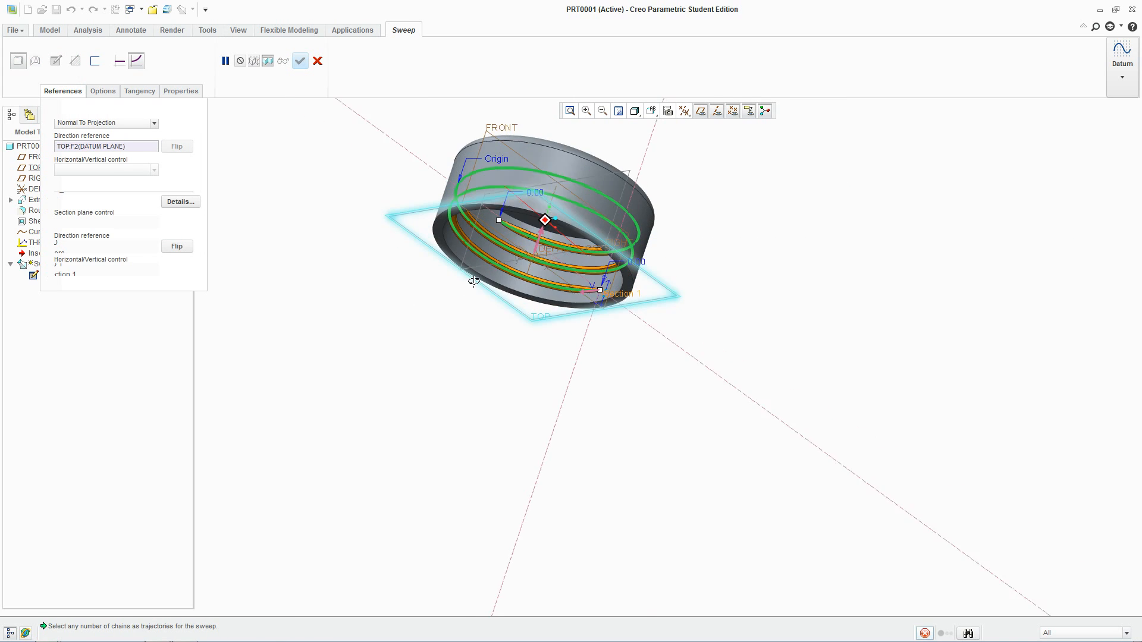
- Check the previewed thread ends and the section plane control options, and complete the redefined Sweep 1
scroll(474, 281, "down", 8)
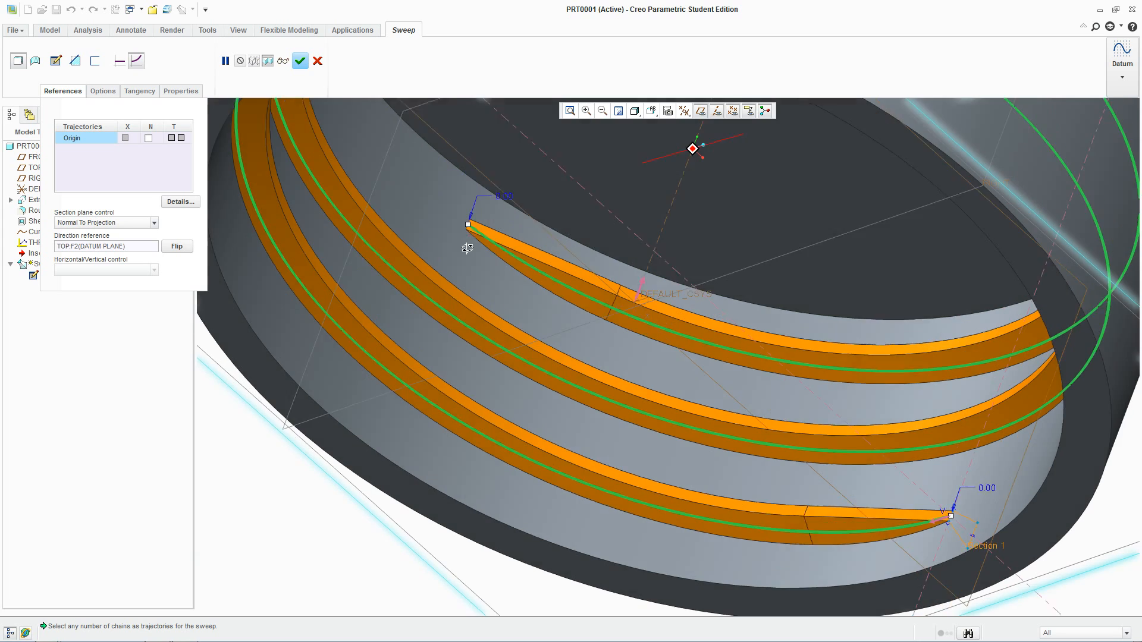
middle_click_drag(467, 249, 463, 255)
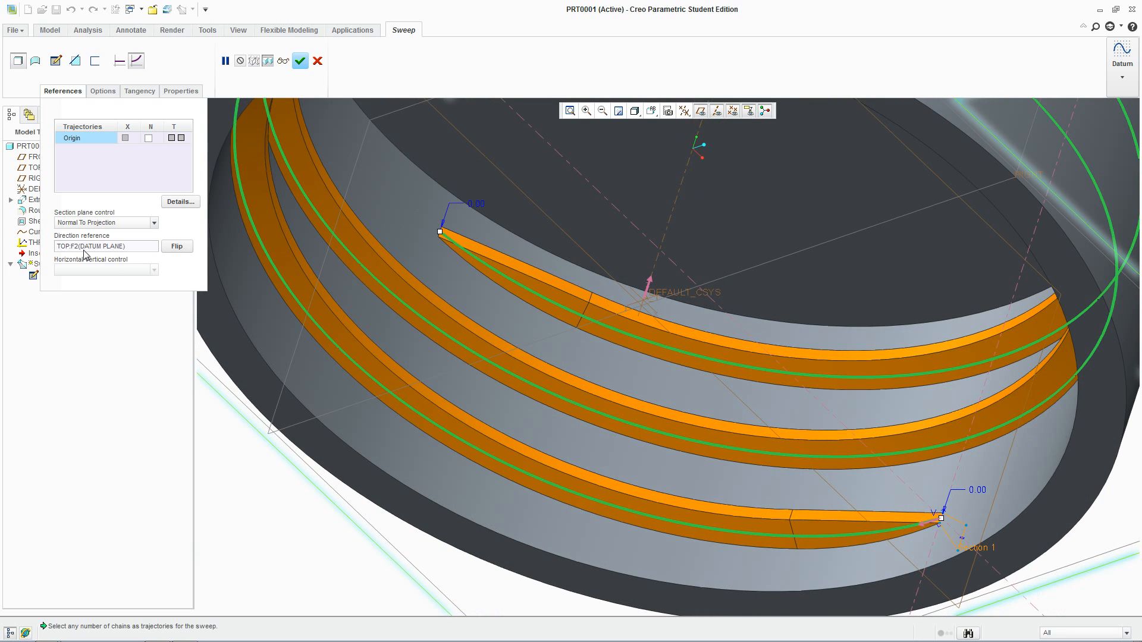
scroll(499, 397, "up", 4)
middle_click_drag(386, 351, 315, 329)
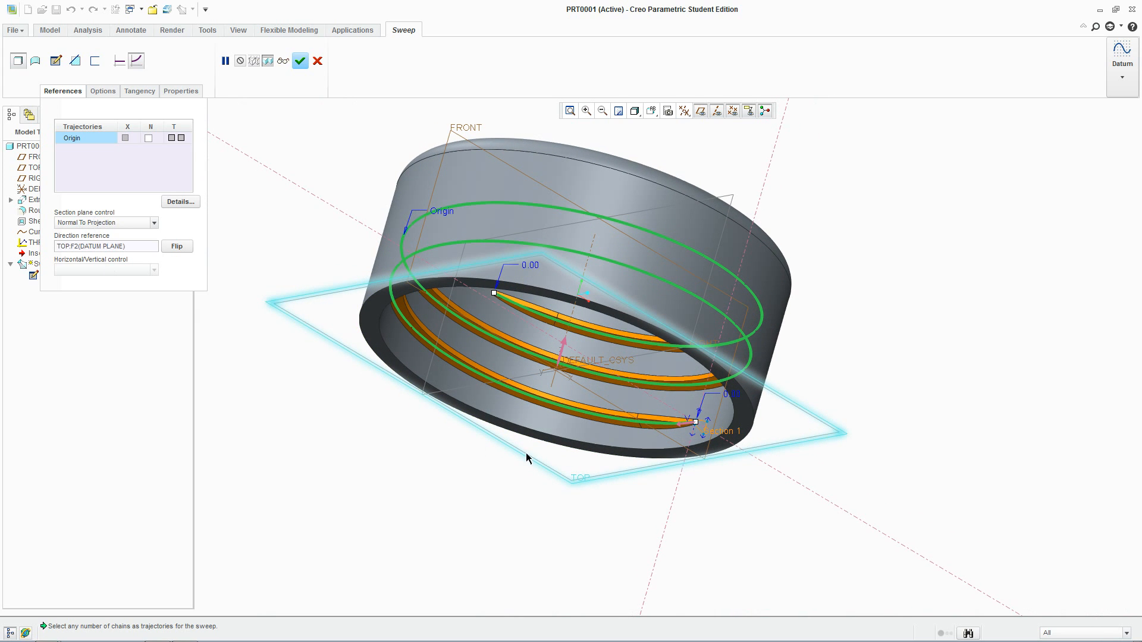
middle_click_drag(526, 457, 528, 439)
left_click(156, 223)
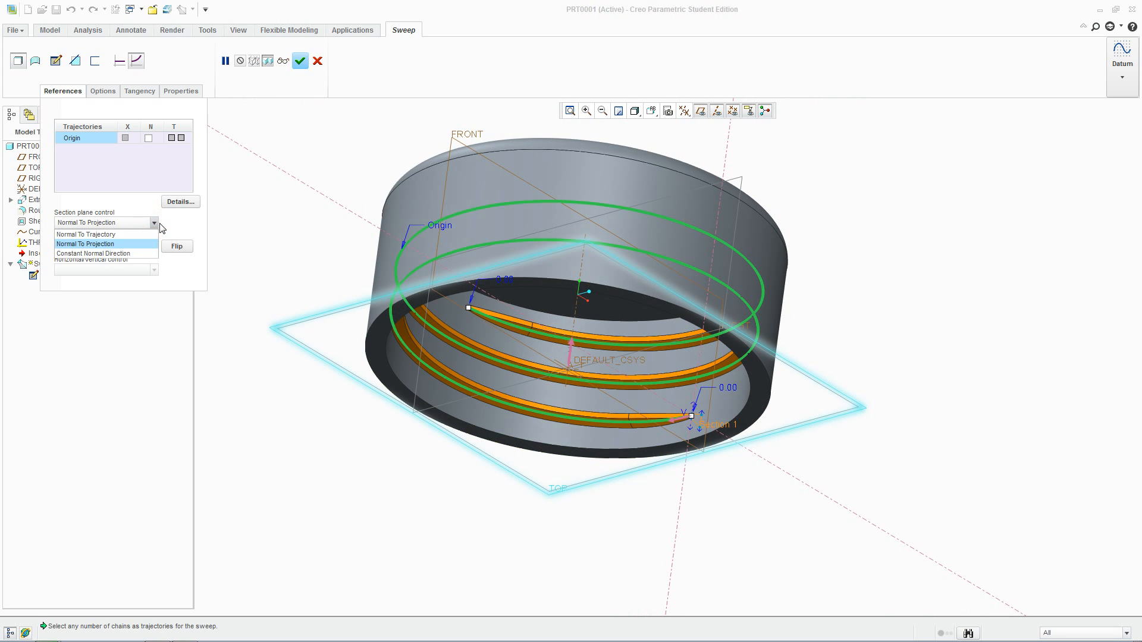
left_click(156, 223)
left_click(157, 224)
left_click(157, 224)
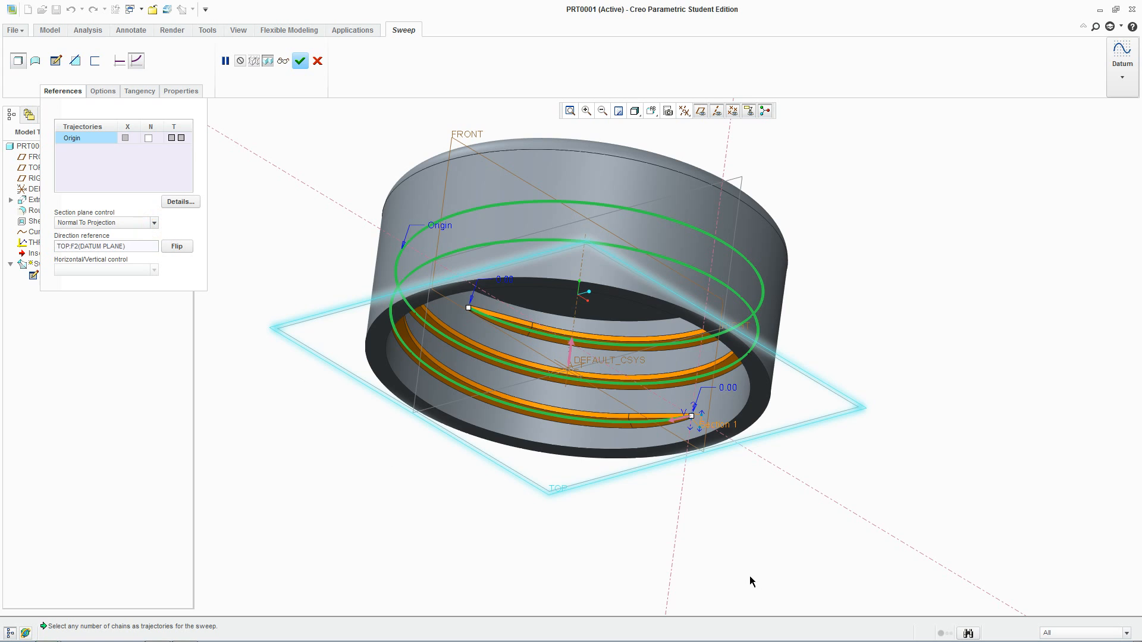
middle_click_drag(565, 354, 510, 302)
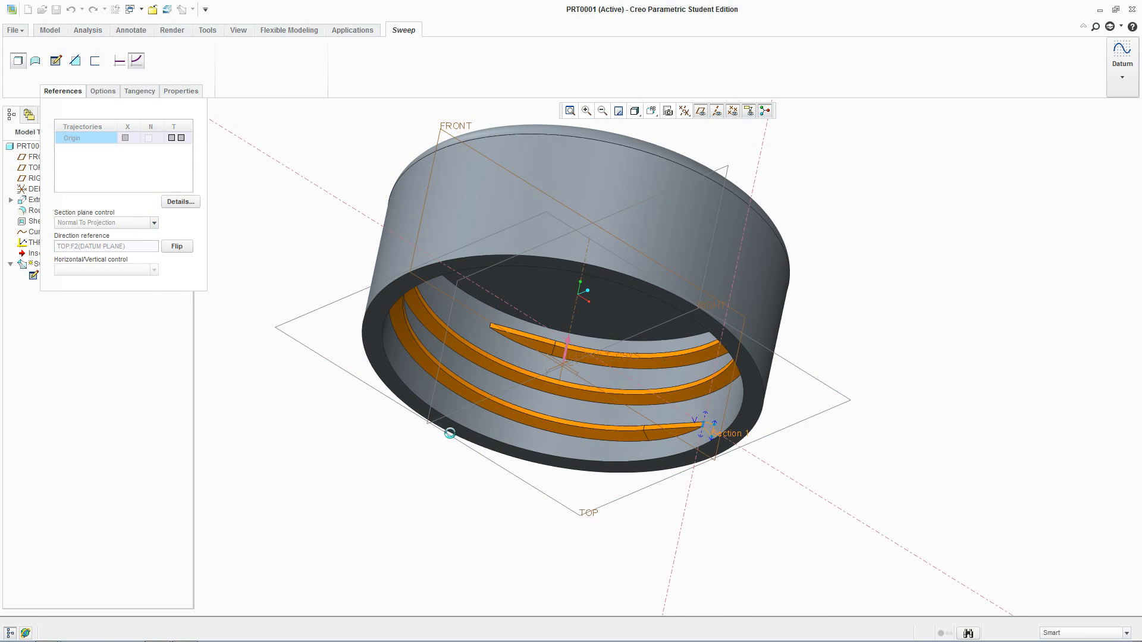
left_click(300, 61)
- Turn off the display of the datum features, including the planes and coordinate system, around the finished cap
left_click(568, 512)
middle_click_drag(880, 479, 959, 370)
left_click(939, 329)
scroll(939, 329, "up", 2)
scroll(948, 261, "down", 2)
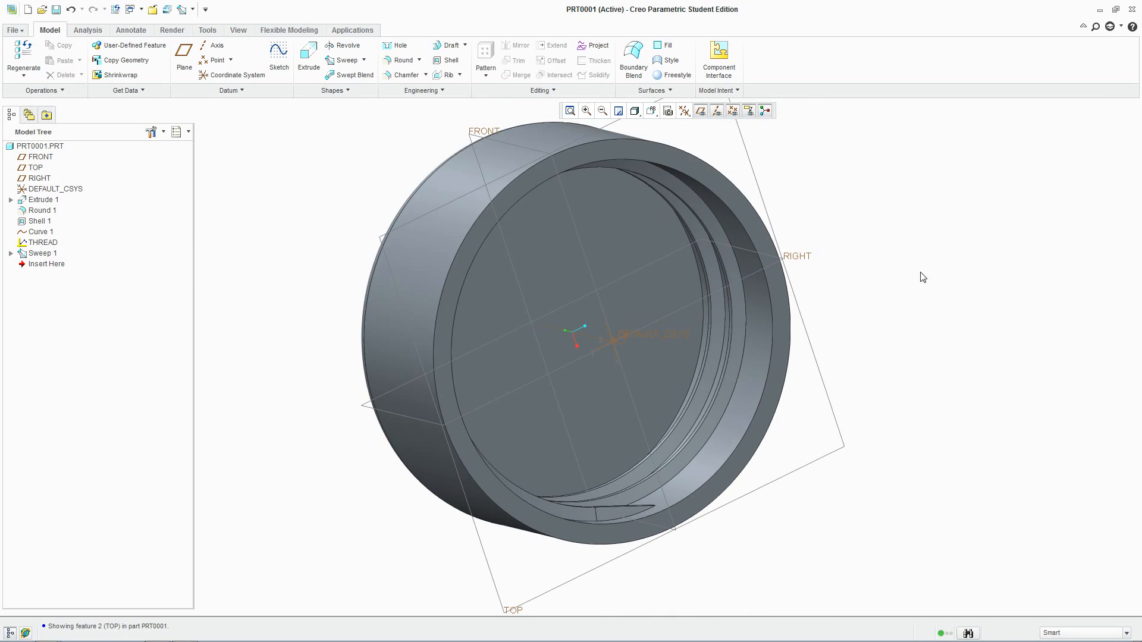
middle_click_drag(920, 272, 874, 333)
left_click(683, 112)
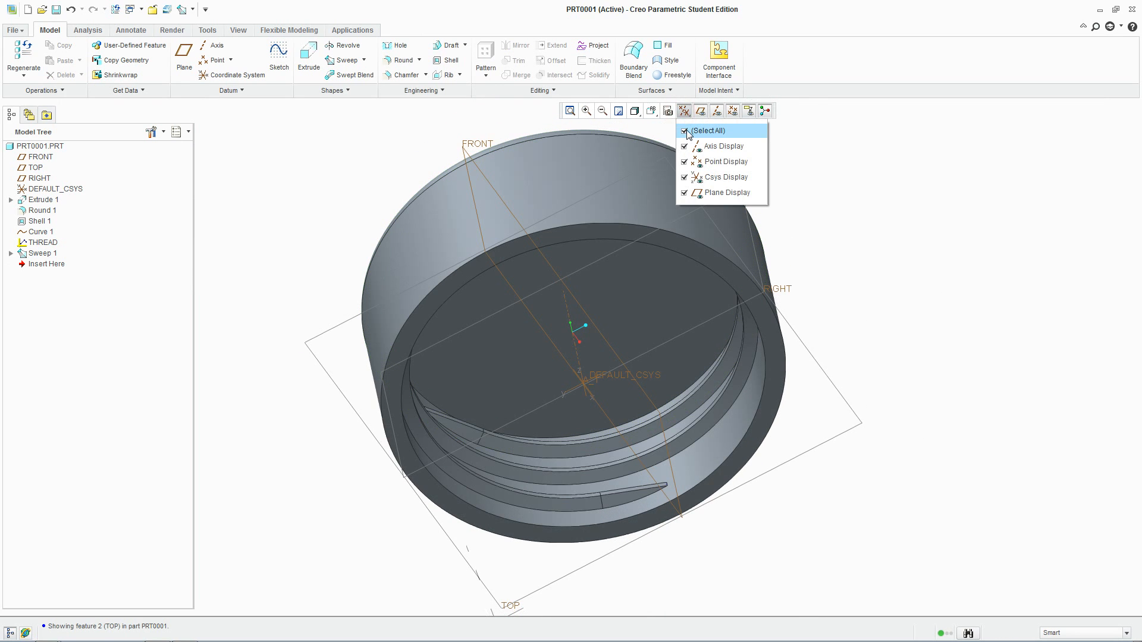
left_click(696, 194)
left_click(904, 264)
mouse_move(906, 280)
middle_mouse_down()
mouse_move(880, 313)
mouse_move(887, 339)
middle_mouse_up()
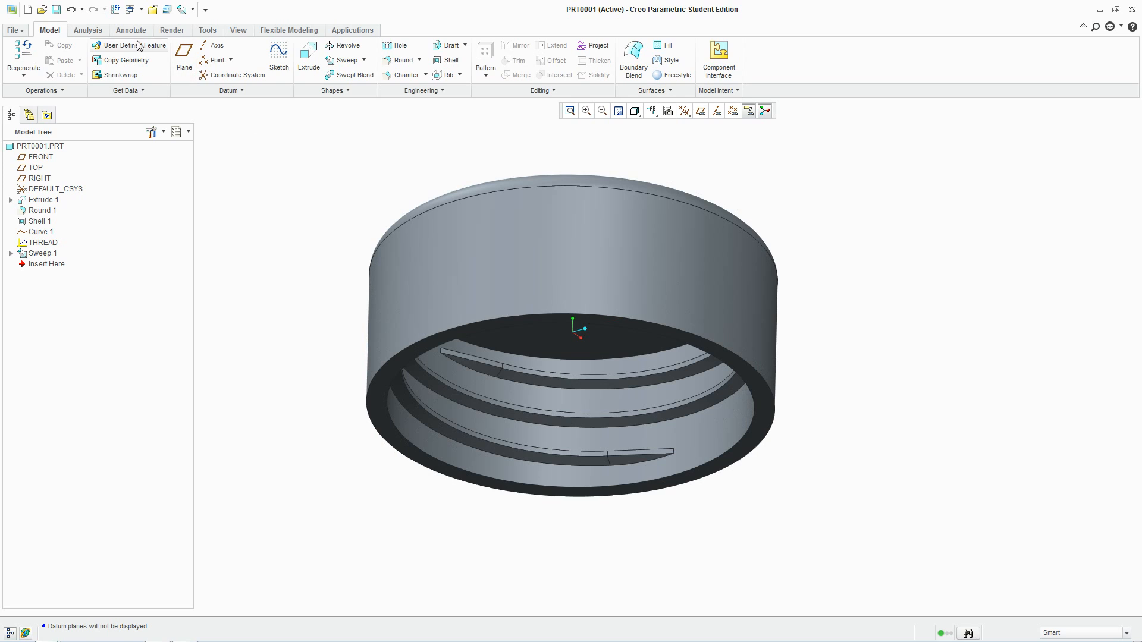
- Apply the ptc-painted-green appearance to the whole part PRT0001.PRT
left_click(172, 30)
left_click(54, 72)
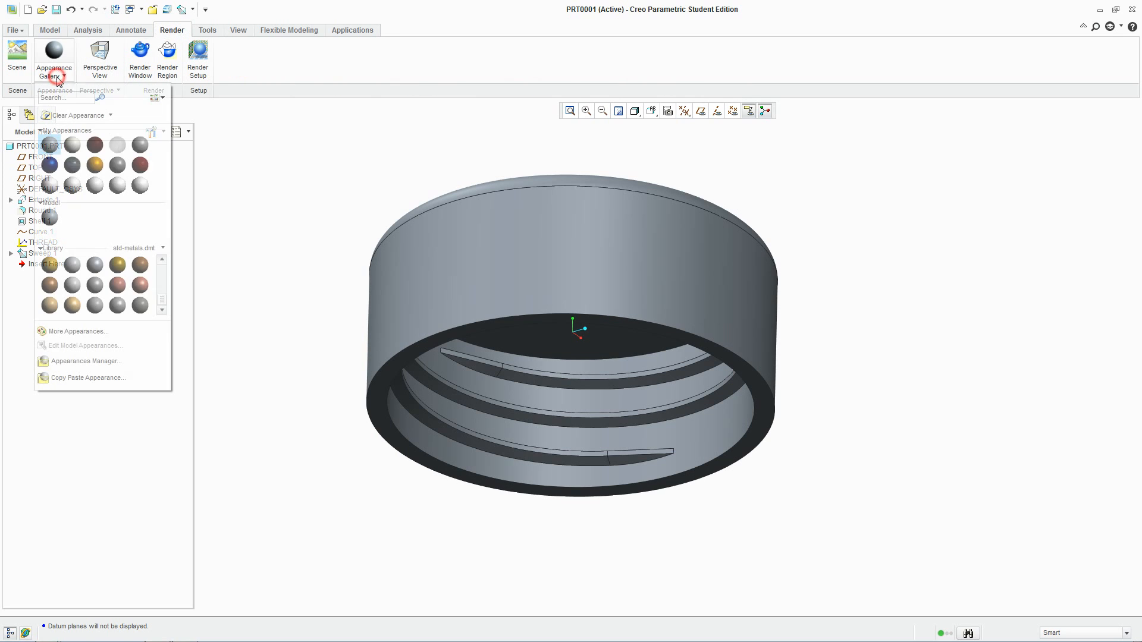
left_click(50, 185)
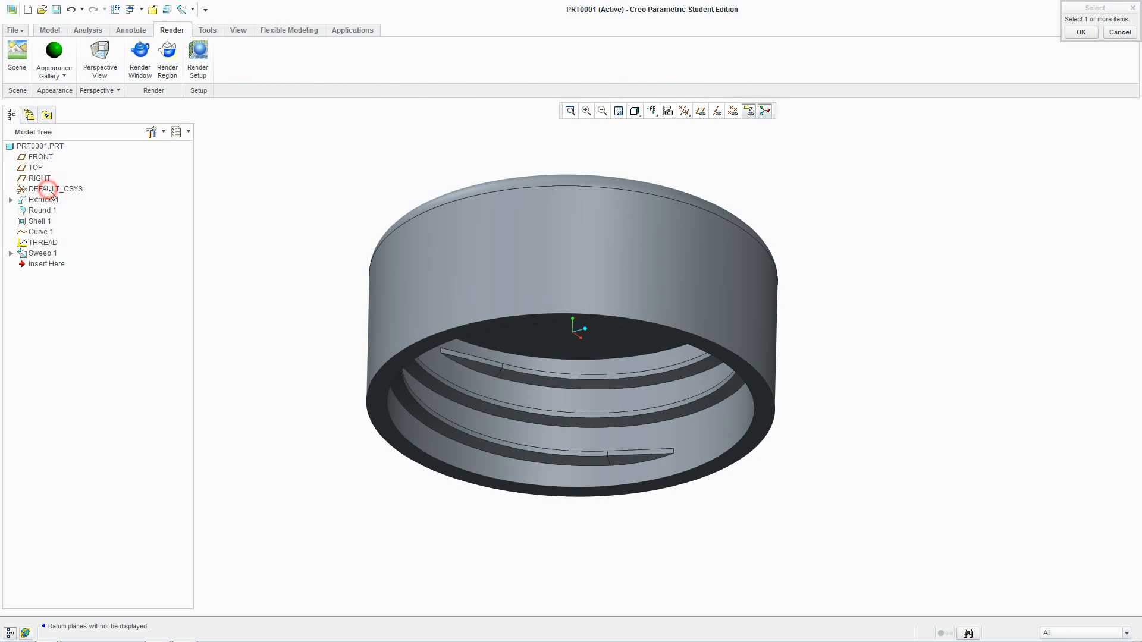
left_click(37, 147)
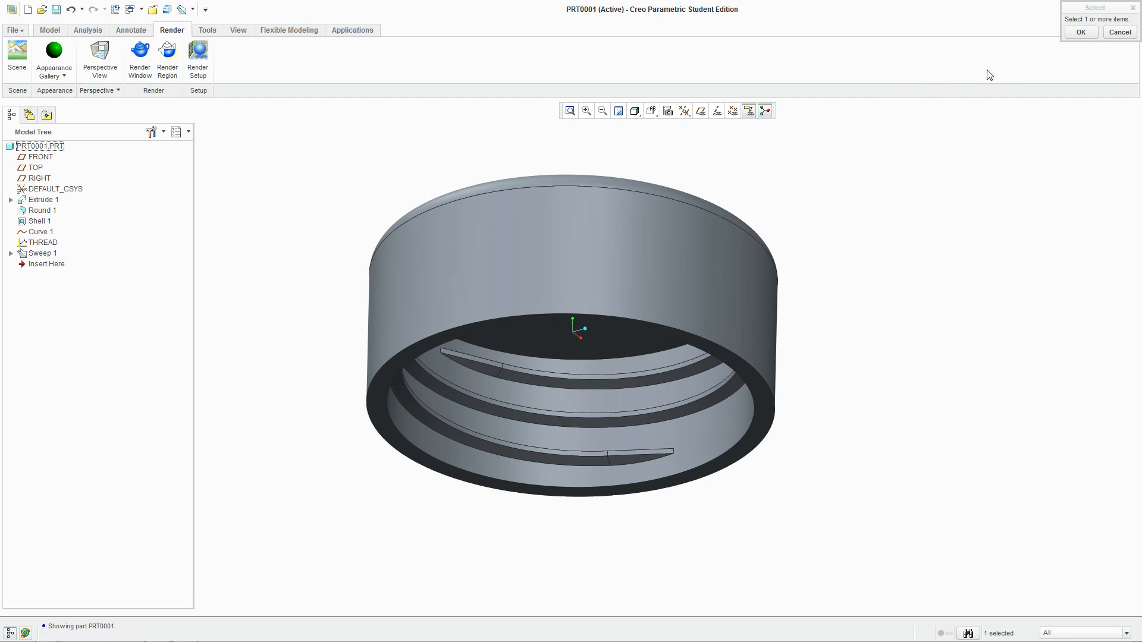
left_click(1081, 33)
- Edit the model's green appearance, setting its Ambient value to 67, and close the appearance editor
left_click(49, 75)
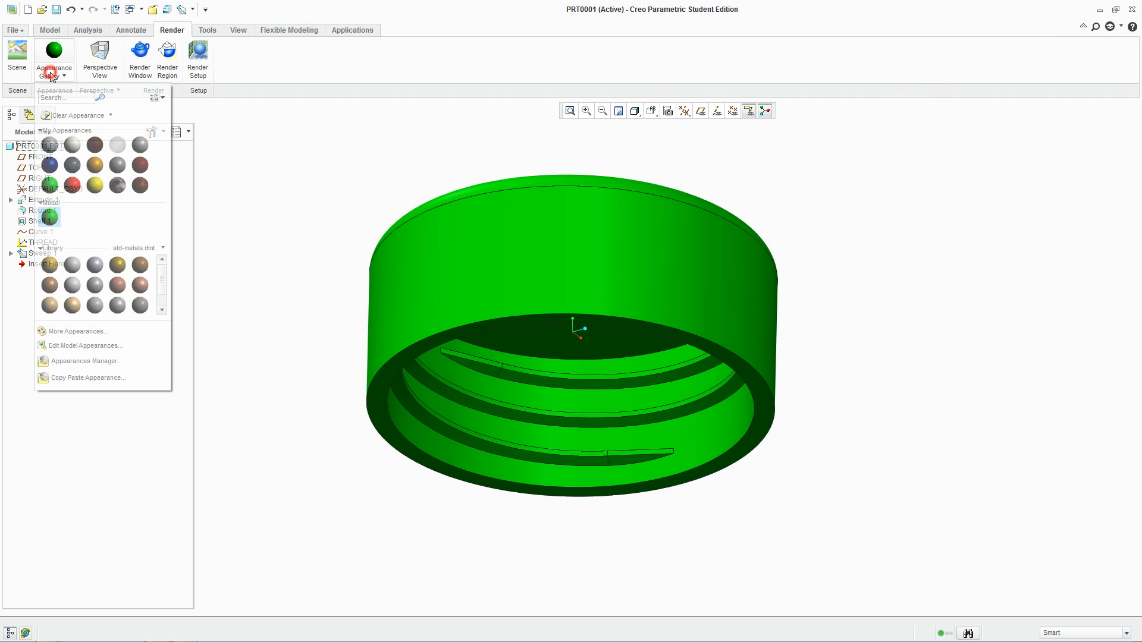
right_click(50, 218)
left_click(71, 227)
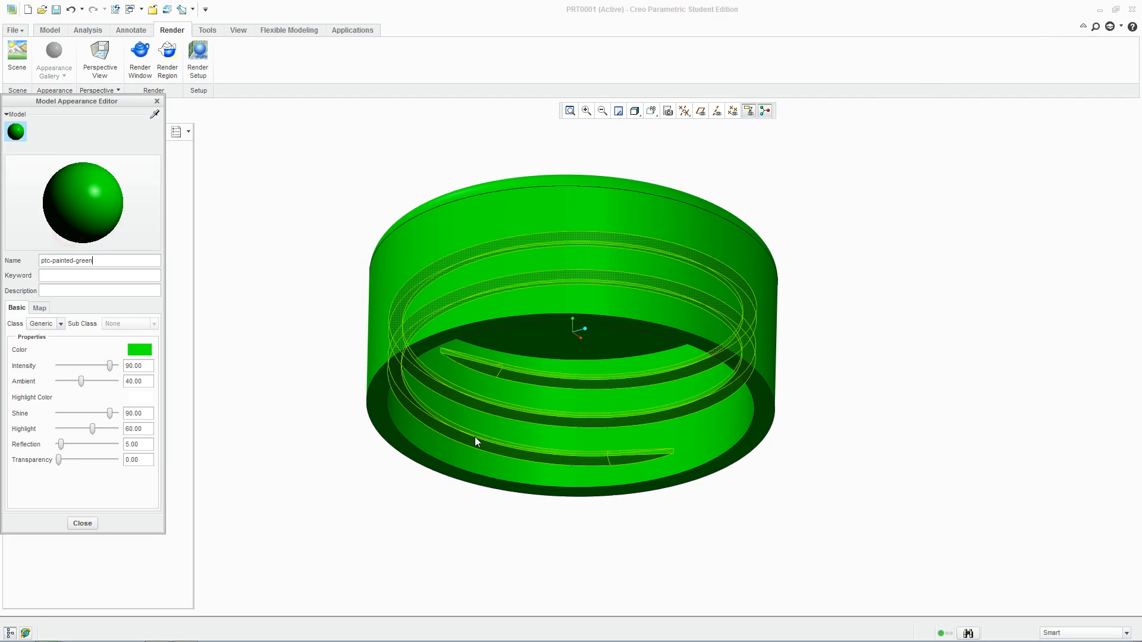
left_click_drag(93, 381, 98, 382)
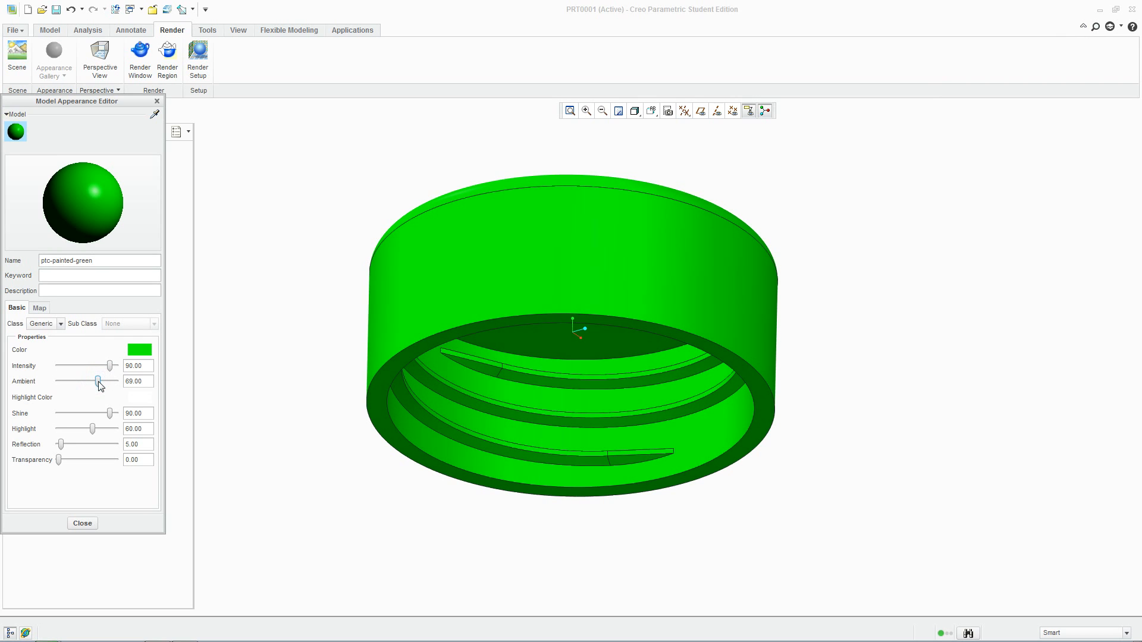
left_click(99, 386)
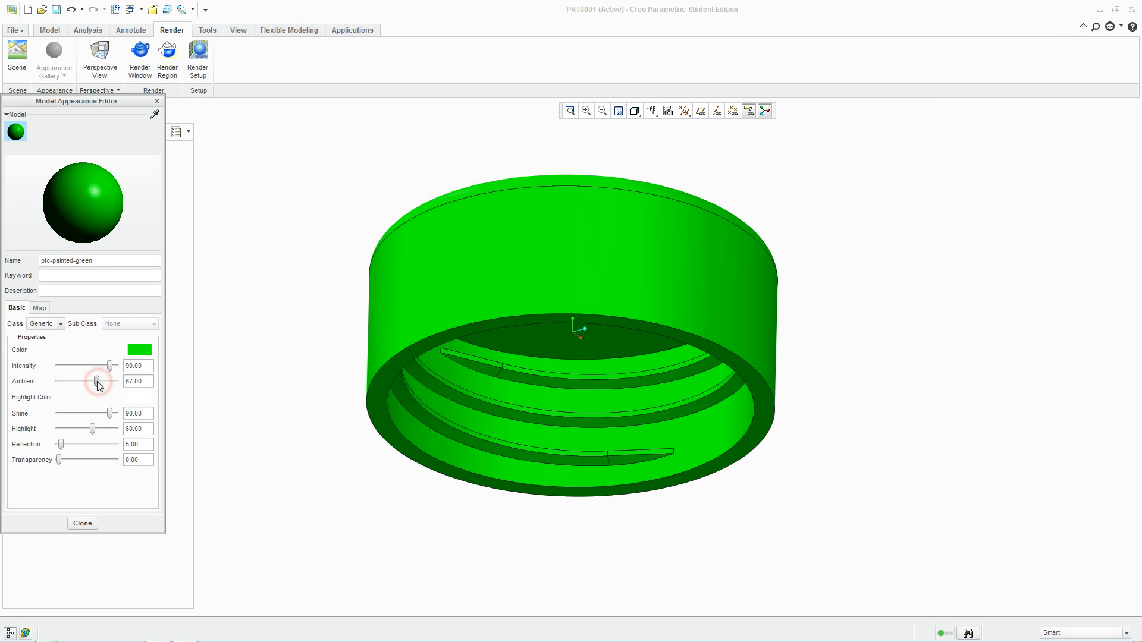
left_click(83, 523)
mouse_move(554, 510)
middle_mouse_down()
mouse_move(930, 436)
mouse_move(941, 339)
mouse_move(941, 392)
mouse_move(966, 461)
mouse_move(984, 462)
mouse_move(941, 451)
mouse_move(907, 416)
middle_mouse_up()
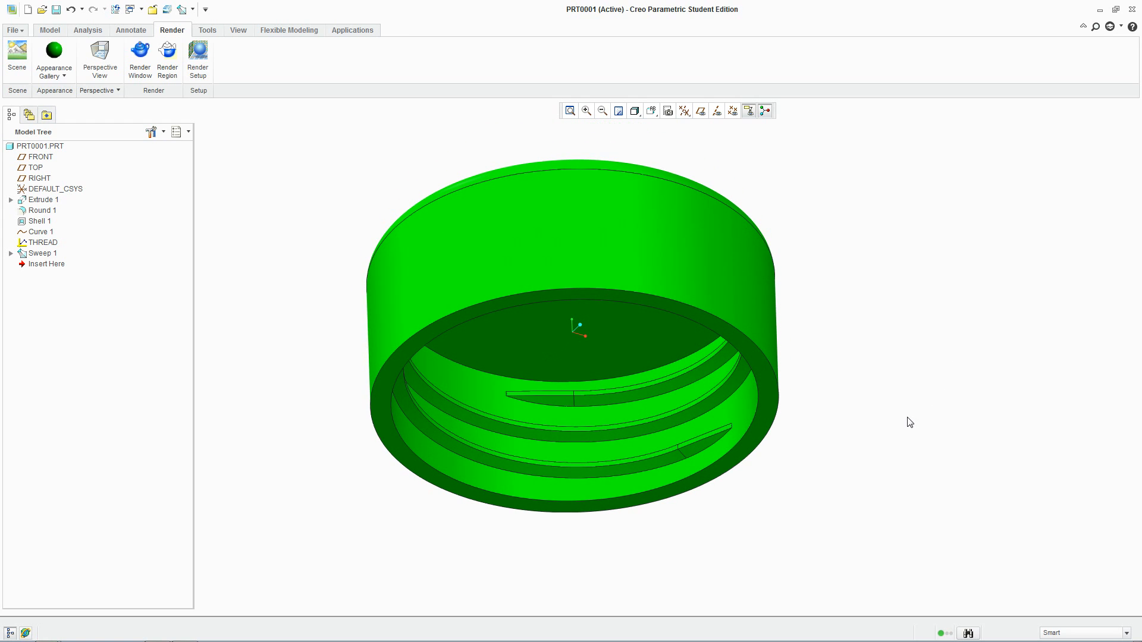